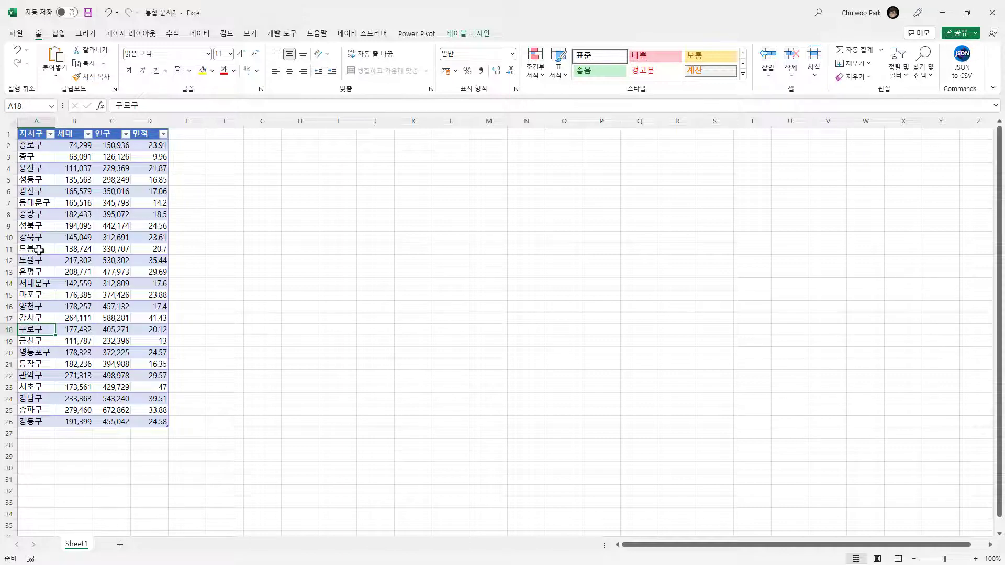
- Open a 3D map from the district table and inspect the location marker in southeastern Korea
click(59, 33)
click(582, 67)
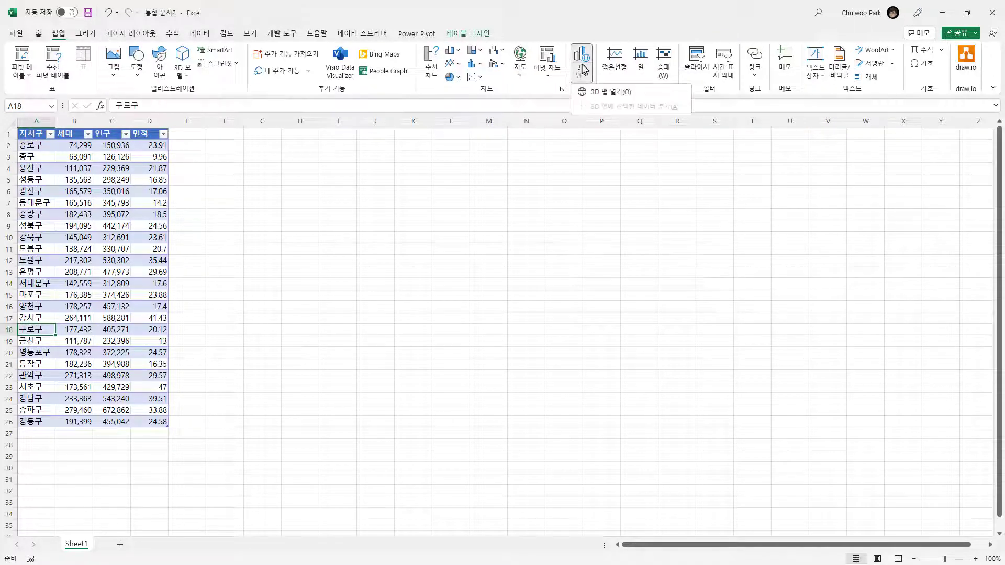
click(585, 91)
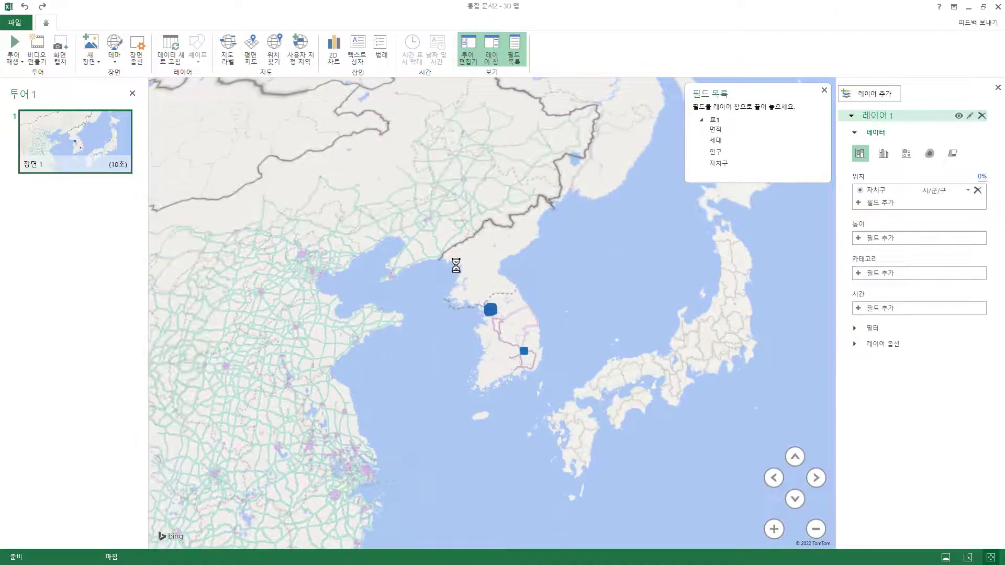
scroll(510, 331, up, 5)
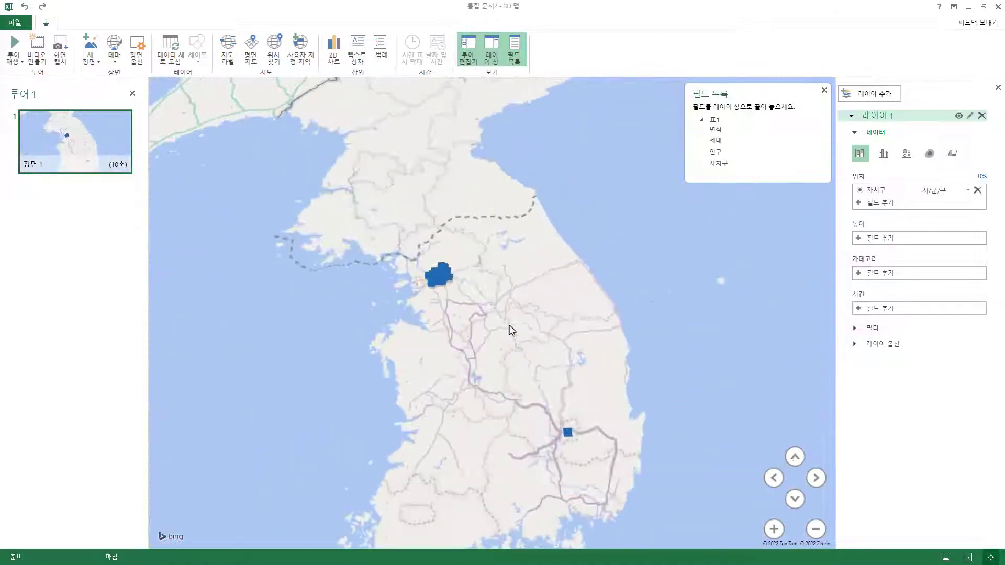
scroll(510, 330, up, 1)
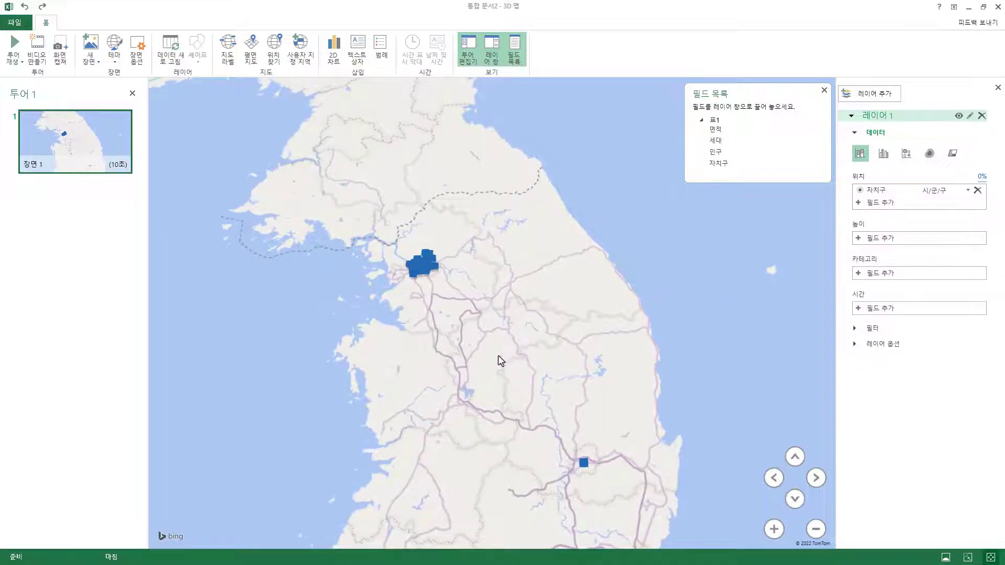
drag(500, 362, 491, 308)
scroll(487, 306, up, 1)
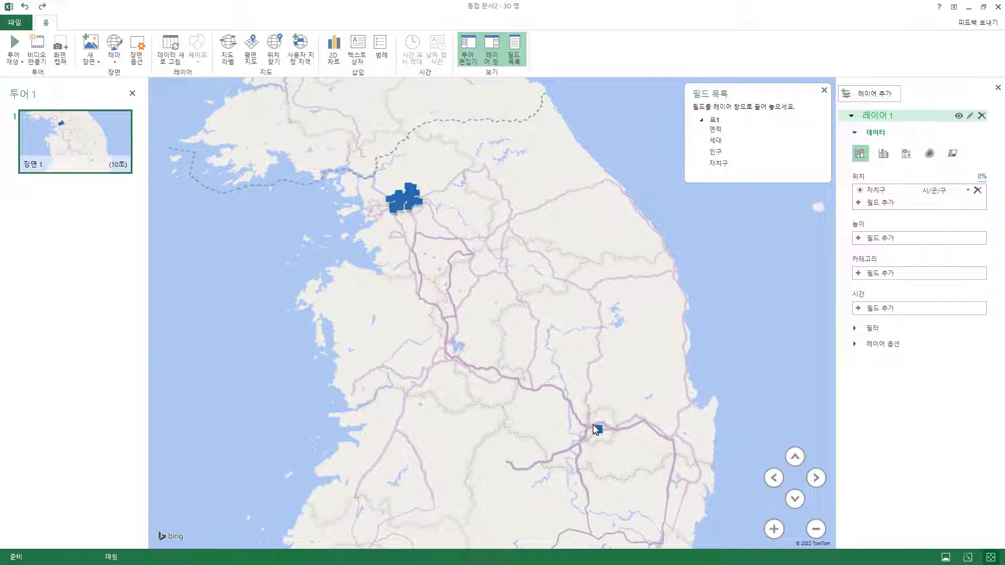
mouse_move(597, 432)
- Arrange the 3D map window side by side with the worksheet and close the map's tour editor pane
click(983, 7)
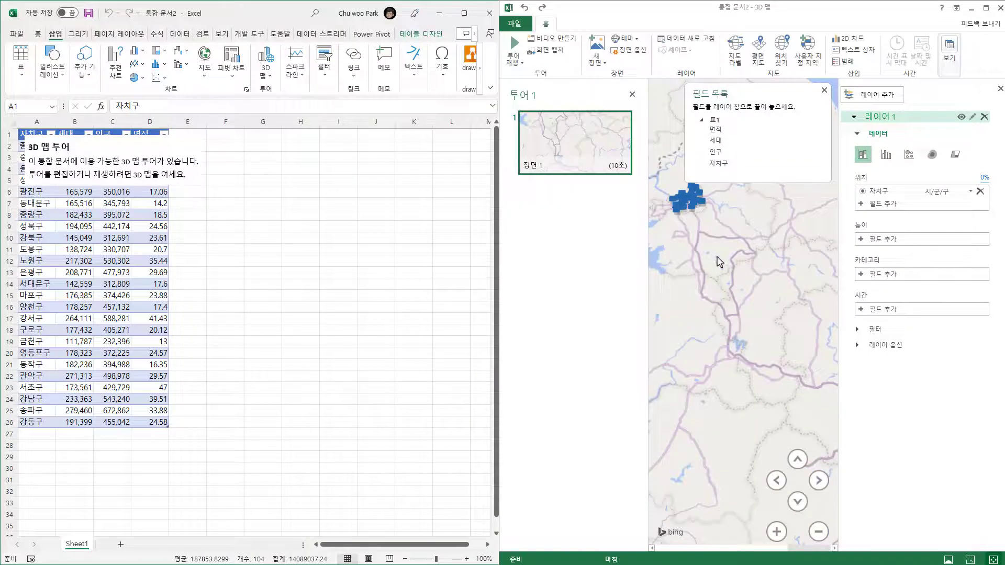
click(631, 96)
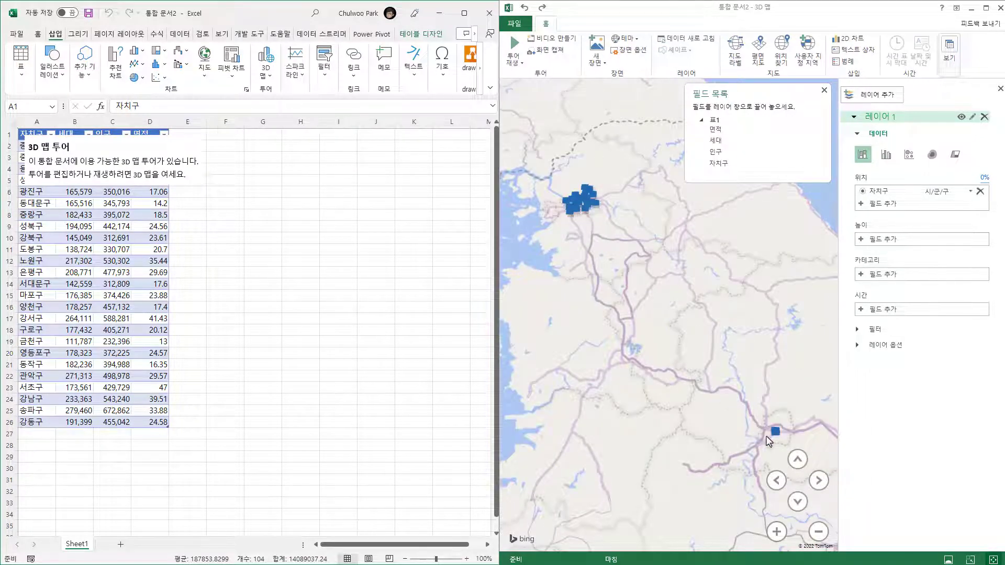
- Move the 3D map tour text box off the table onto the empty cells around columns E to I
click(135, 153)
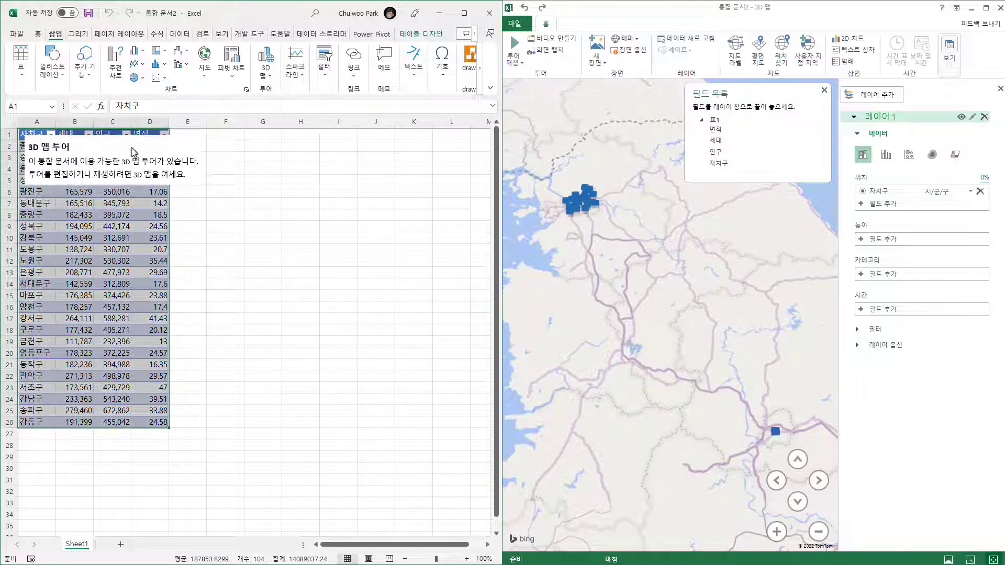
click(136, 142)
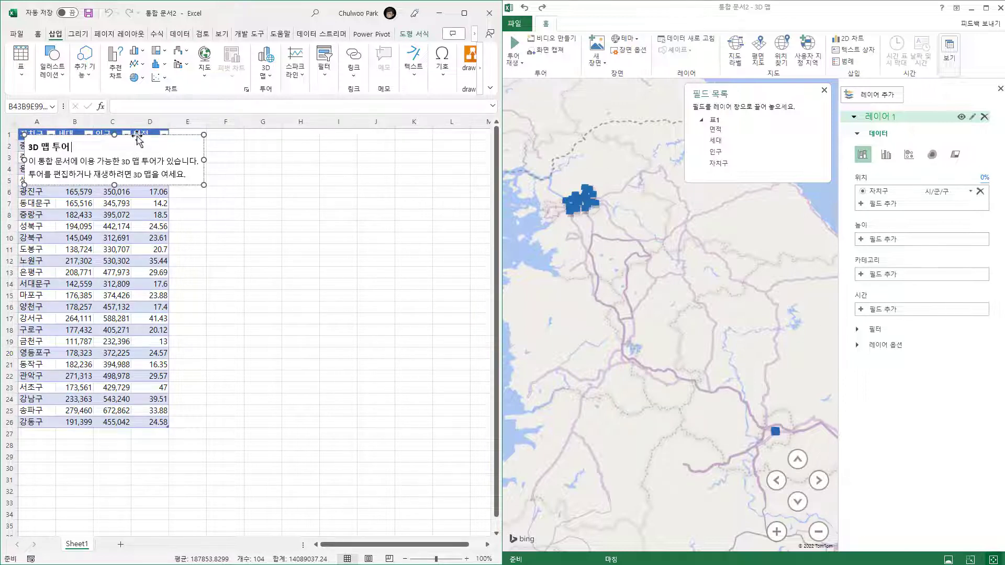
drag(138, 140, 313, 148)
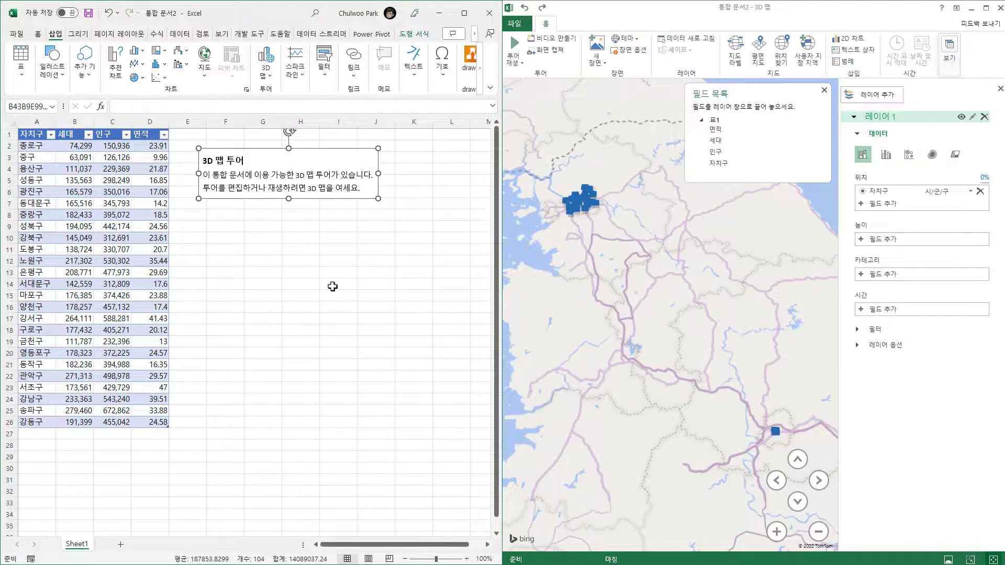
- Replace 중구 in A3 with "Jung-gu in Seoul", fitting column A to the text, and refresh the 3D map's data
click(43, 159)
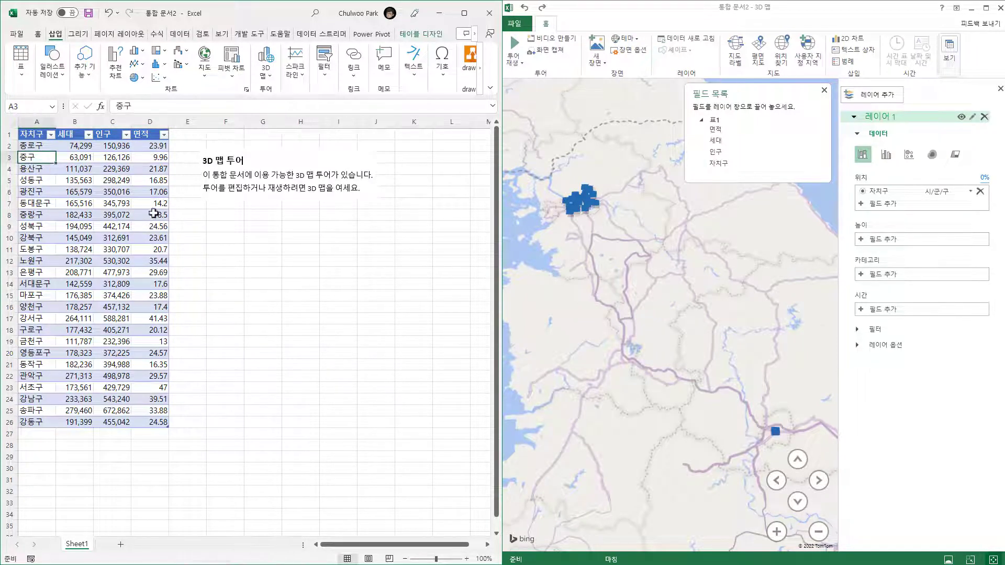
text(ㅓㅕㅜㅎ)
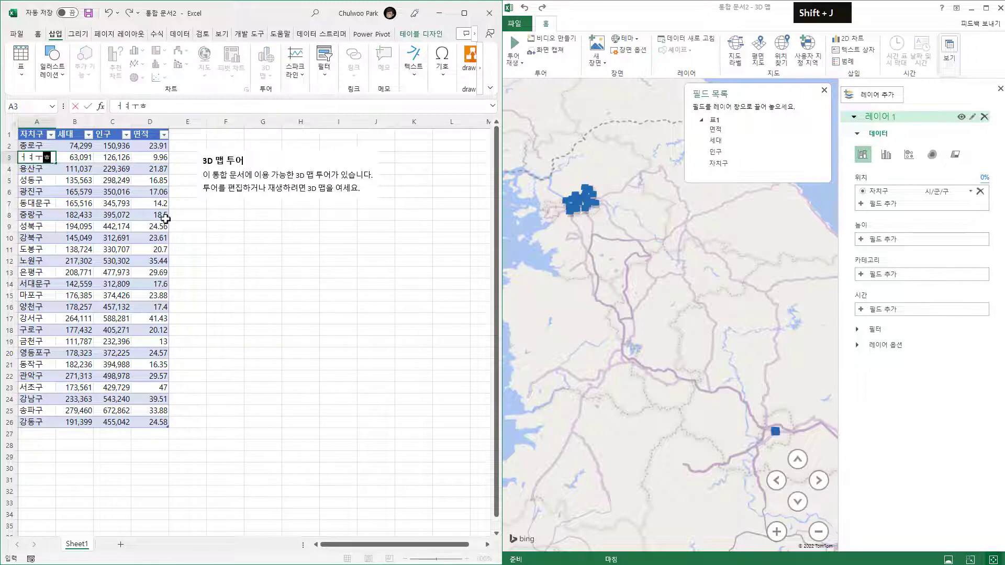
text(Jung)
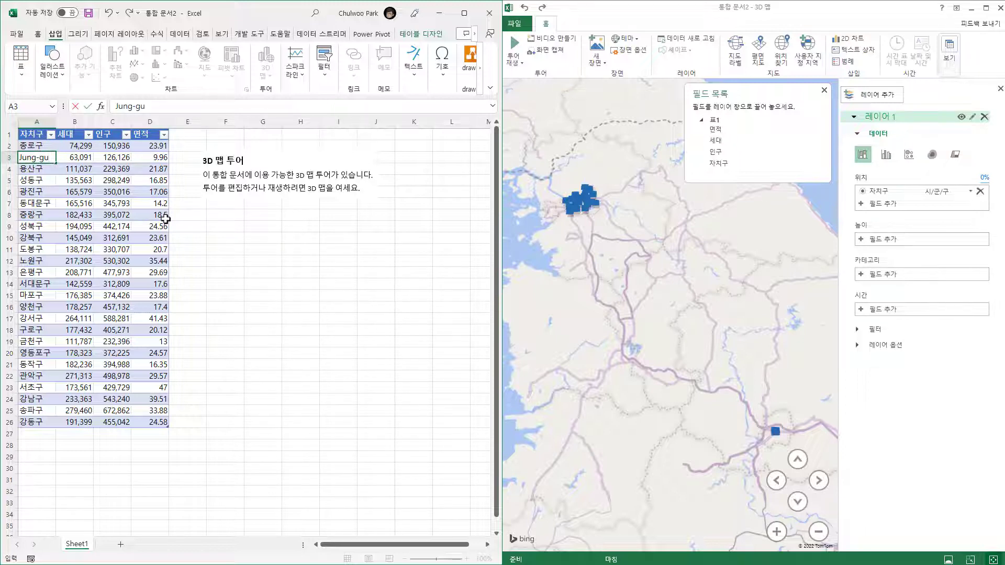
text(-gu in Seoul)
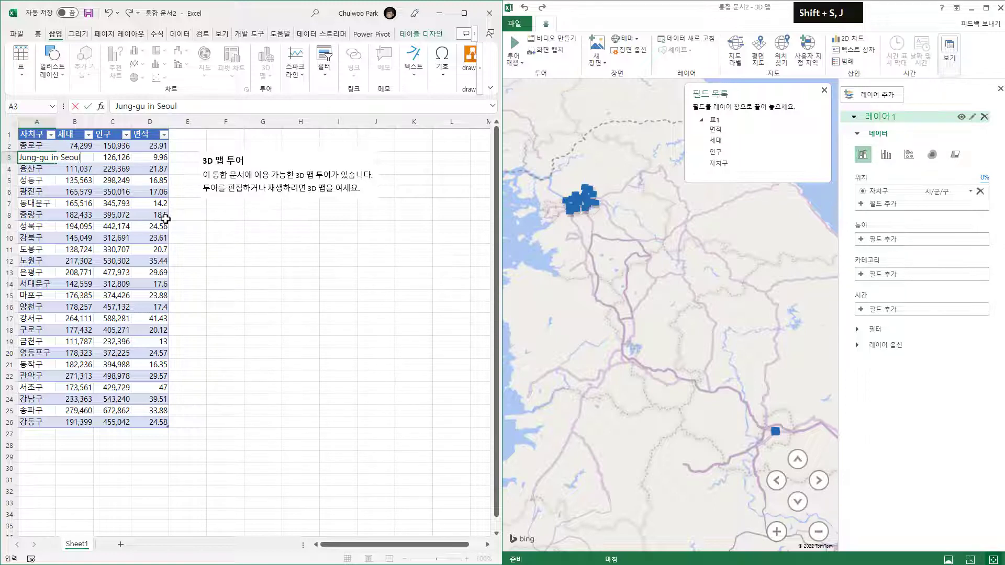
key(Return)
double_click(56, 122)
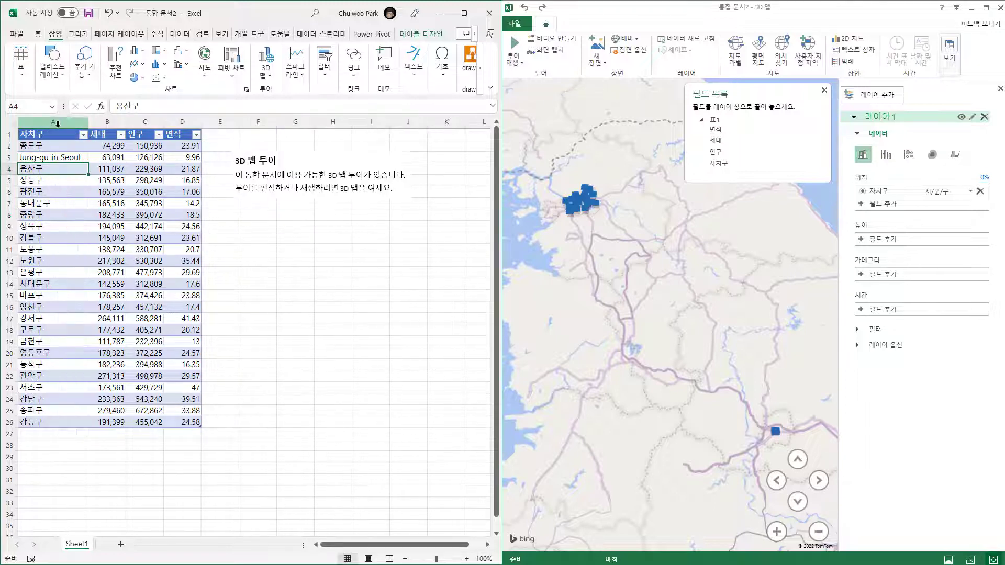
click(700, 45)
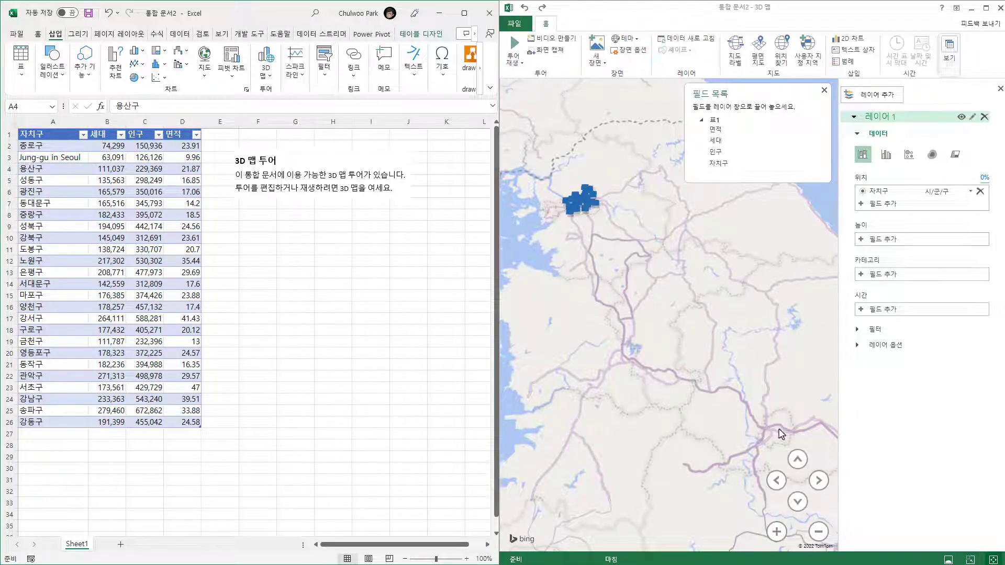
- Examine the district markers across Seoul on the map and compare them with the 관악구, 강동구, 강남구 and 서초구 rows
scroll(556, 188, up, 5)
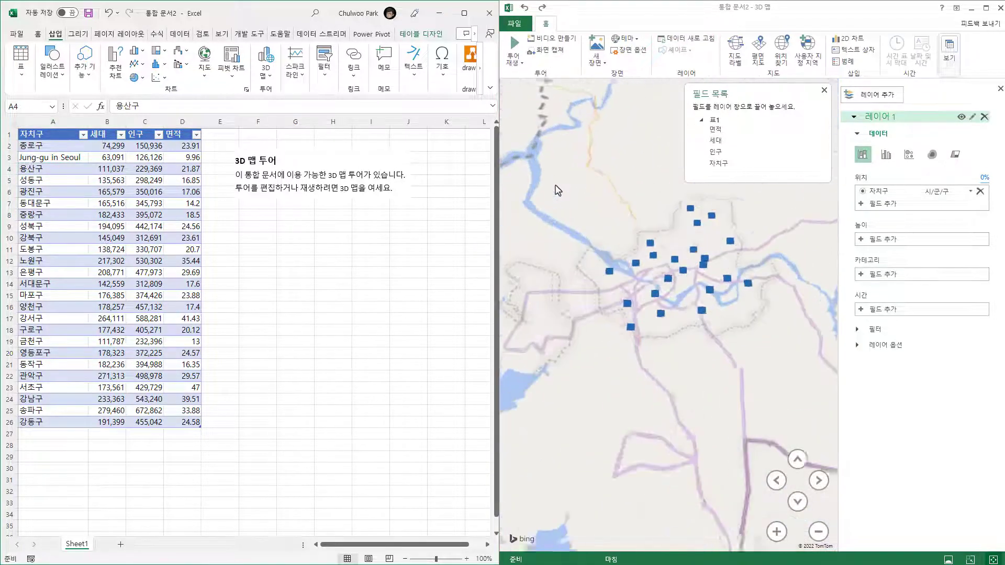
drag(733, 390, 658, 419)
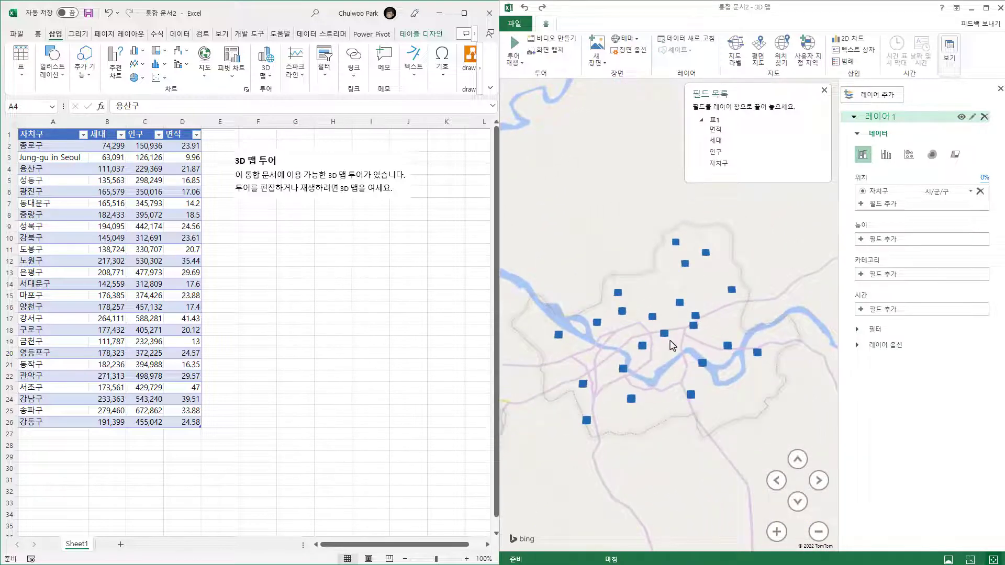
mouse_move(662, 334)
mouse_move(756, 356)
mouse_move(691, 397)
mouse_move(623, 367)
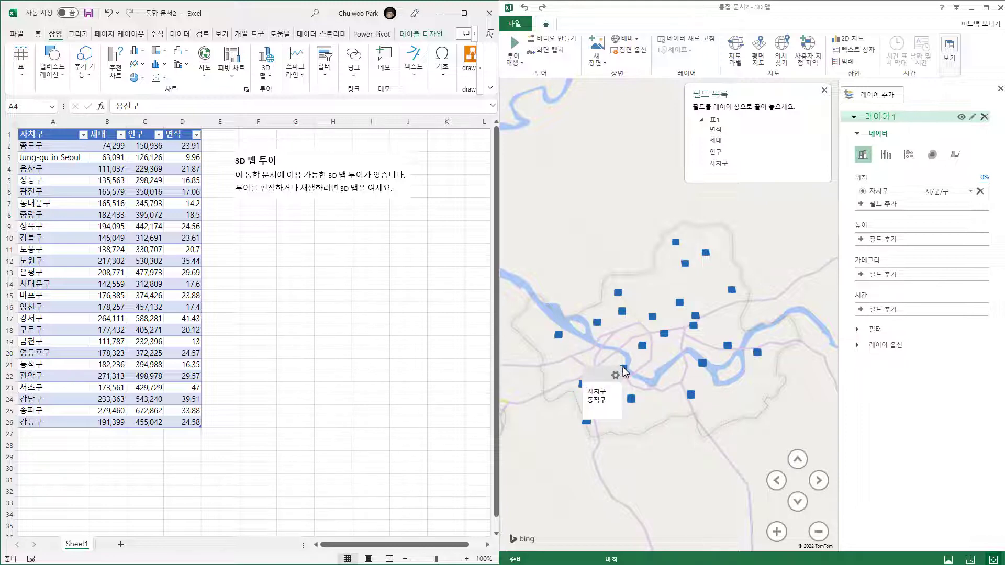
mouse_move(584, 387)
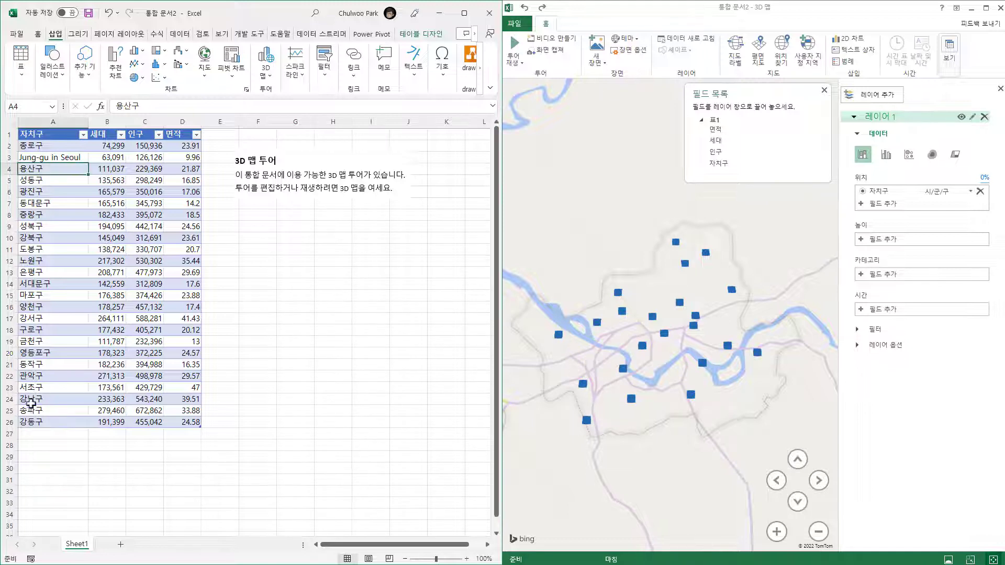
click(33, 380)
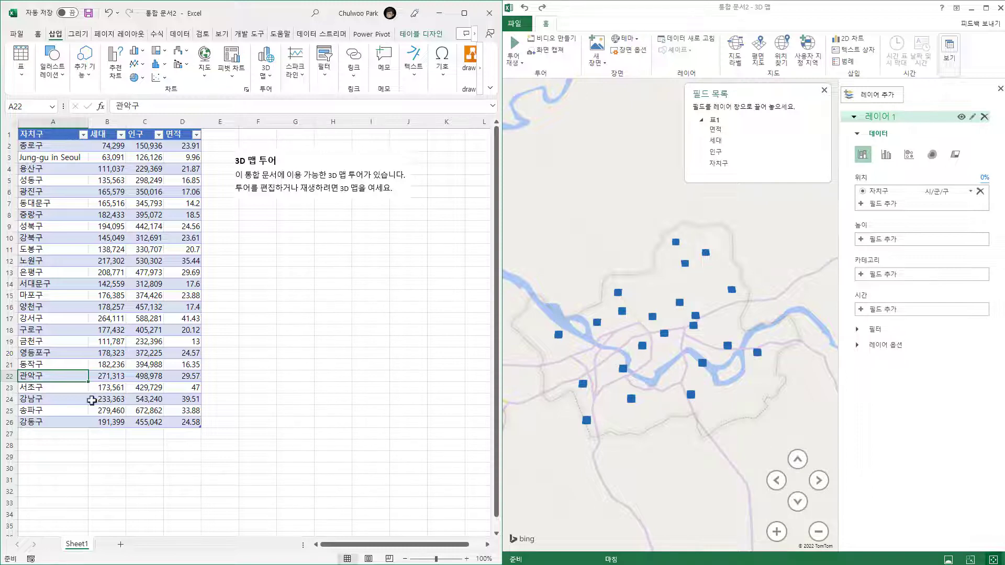
click(48, 424)
click(52, 402)
click(53, 387)
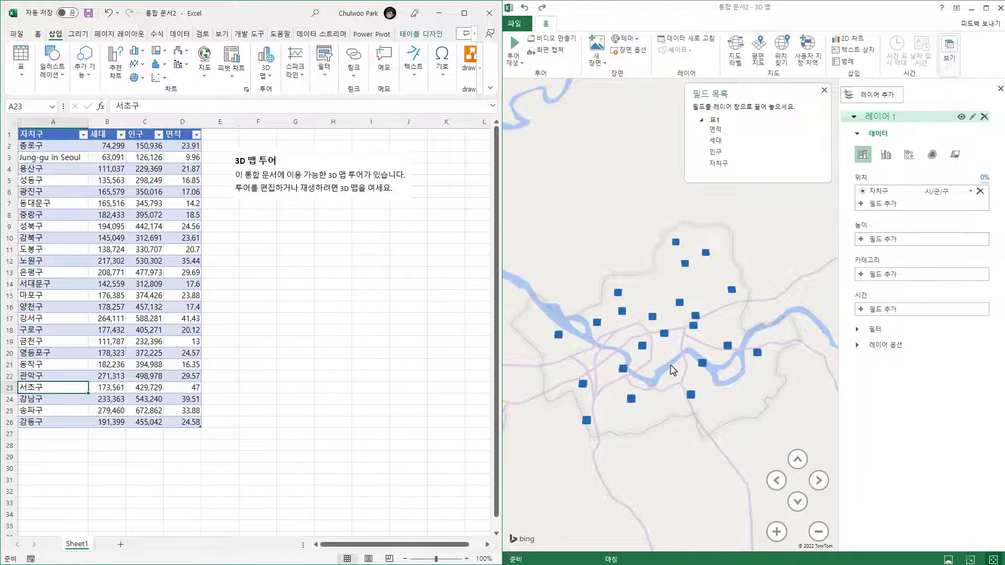
- Move the 3D map tour text box further away from the table and set cell A3 back to 중구
click(343, 182)
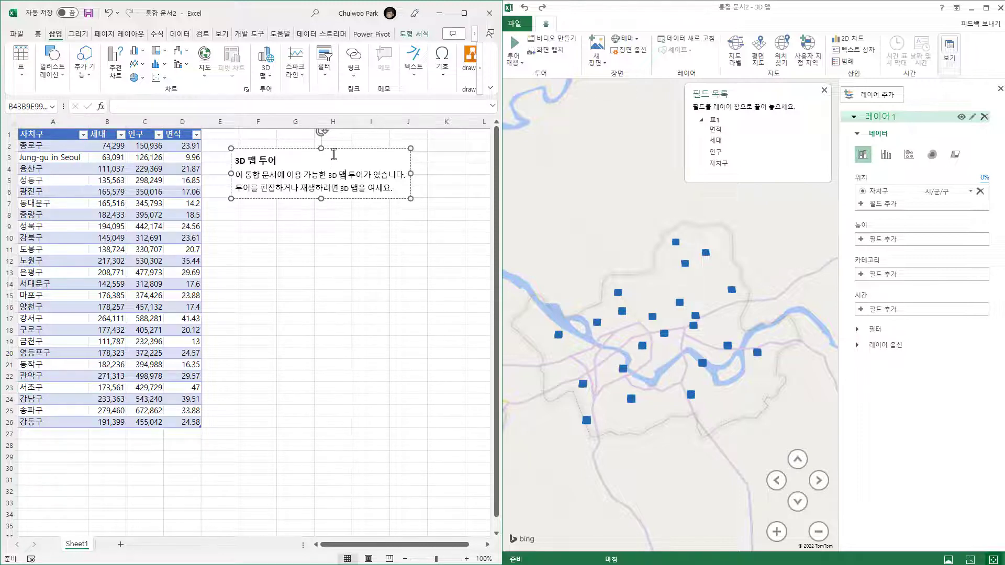
drag(336, 150, 410, 162)
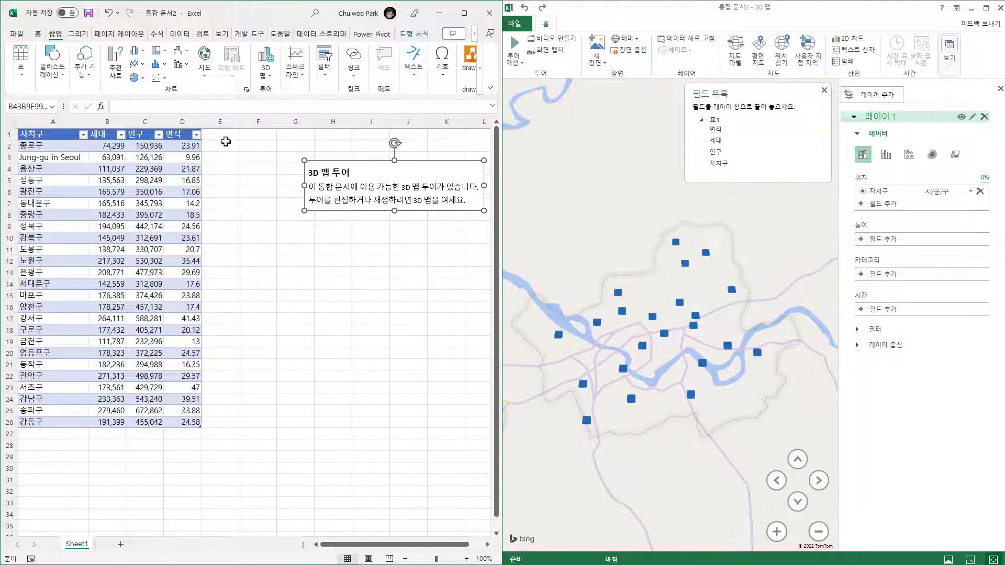
click(47, 158)
text(wndr)
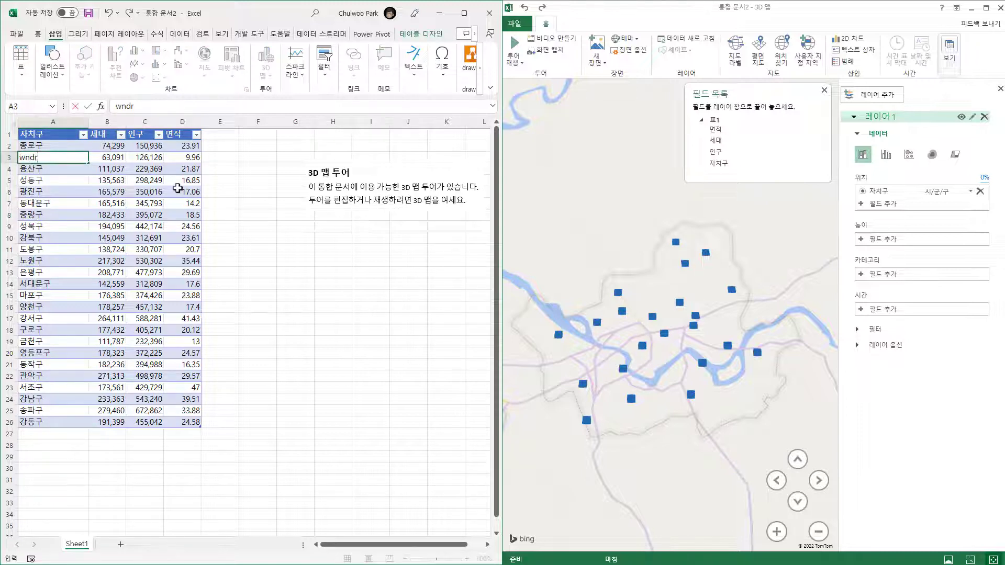
text(n)
key(Return)
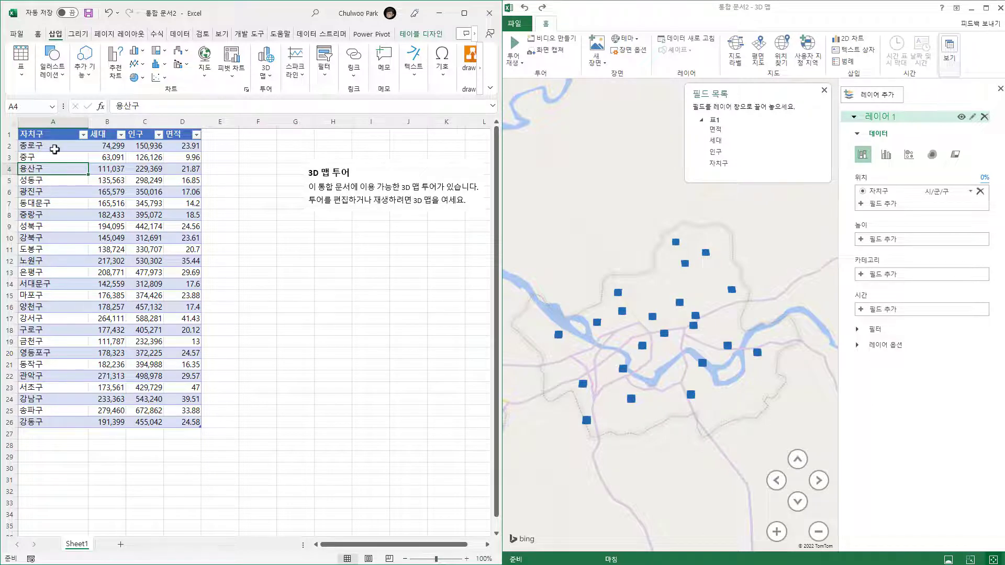
- Add a column headed 구청 소재지 to the table in column E and fit its width to the header
drag(55, 150, 44, 426)
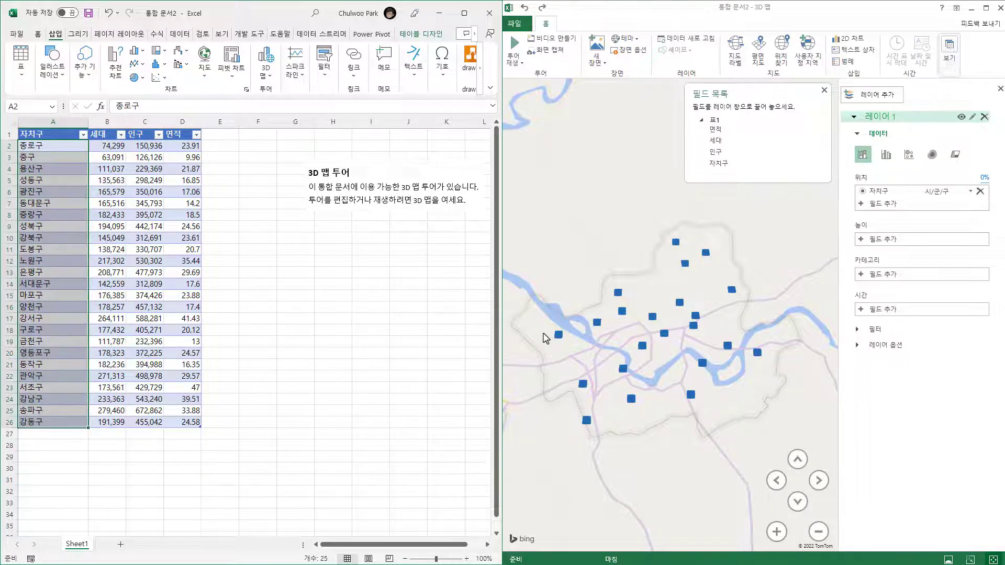
click(59, 214)
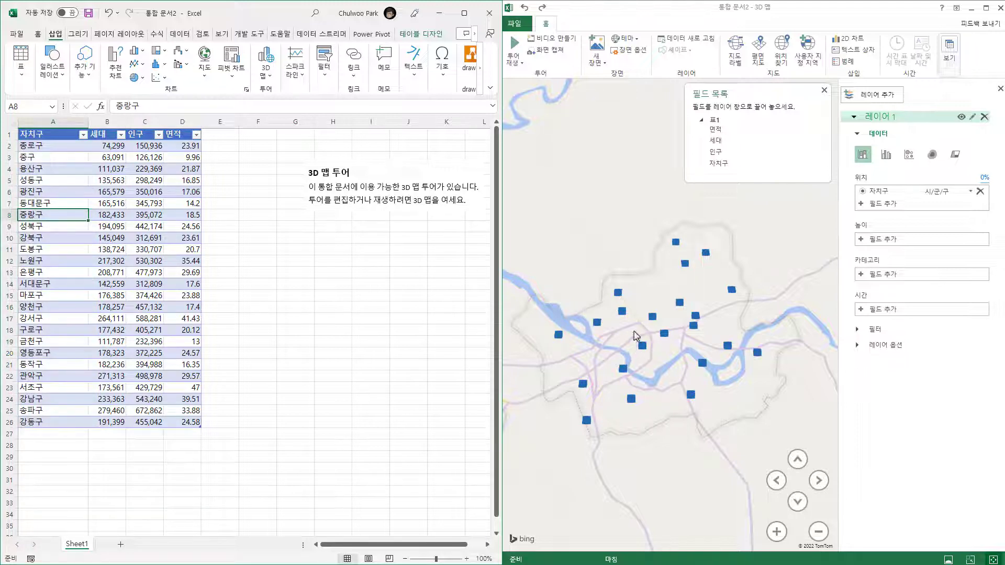
click(222, 137)
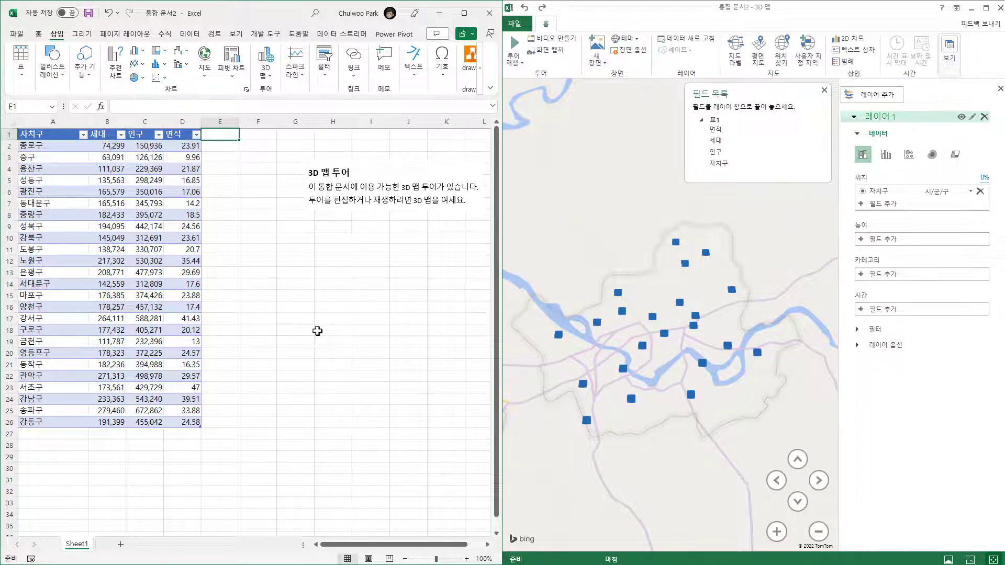
text(구청 ㅅ재지)
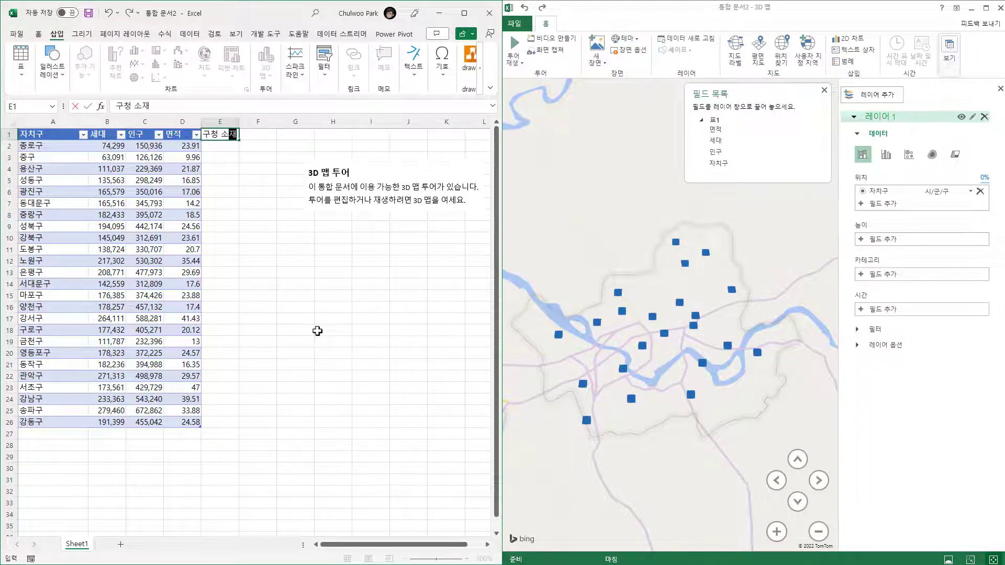
key(Return)
double_click(239, 121)
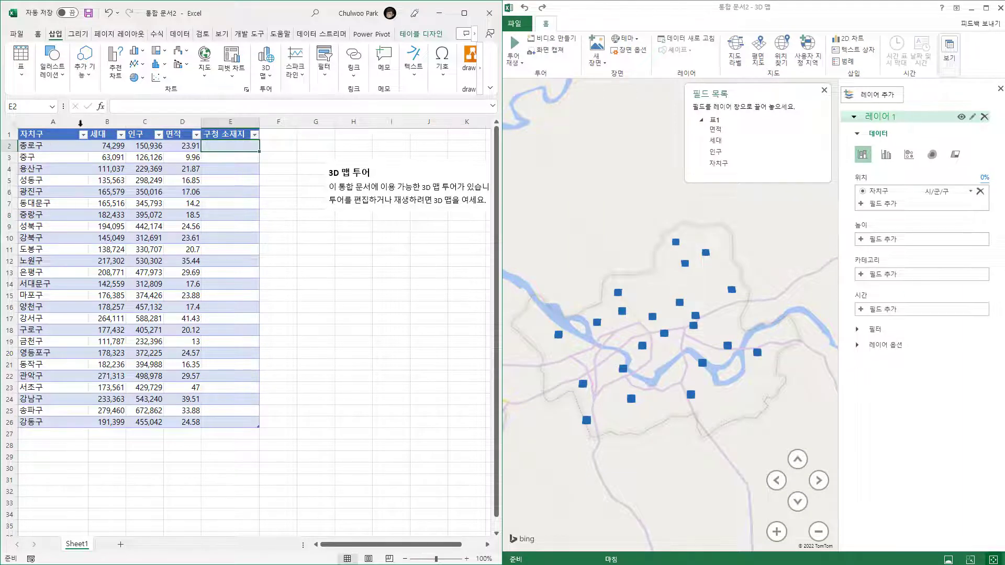
- Sort the table by 자치구 in ascending order and enter the 강남구 district office's address in E2
click(83, 134)
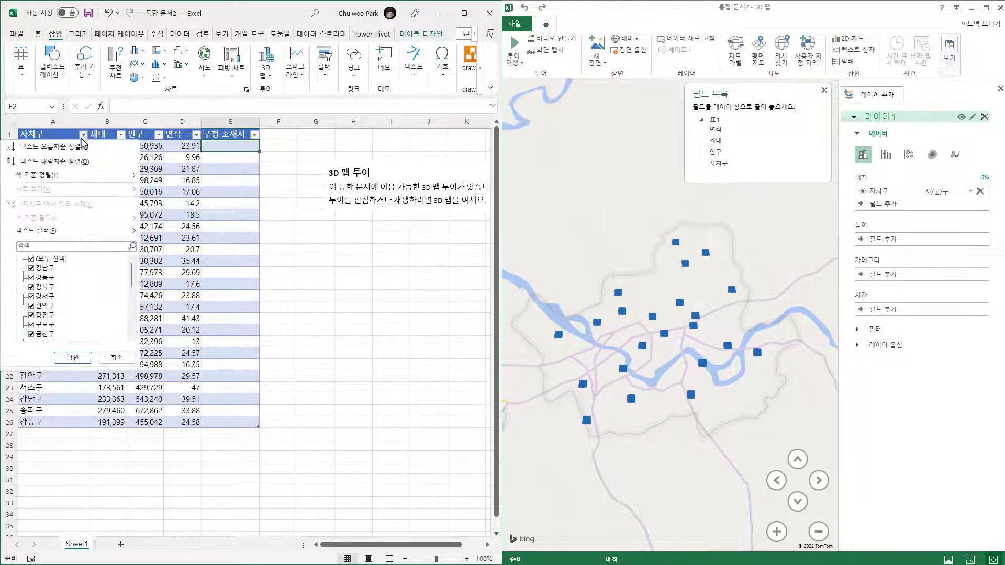
click(81, 149)
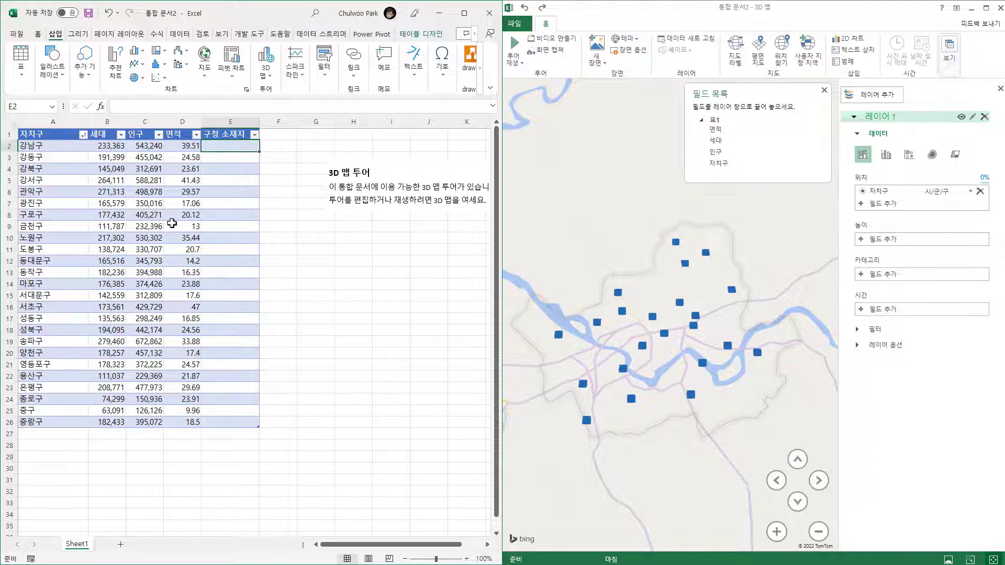
key(alt+Tab)
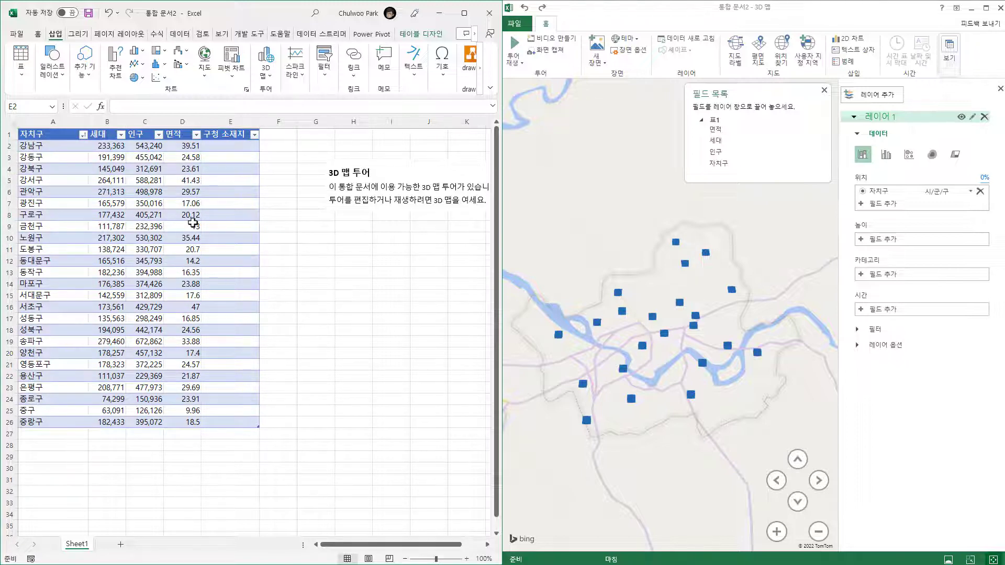
text(서울특별시 강남구 학동로 426)
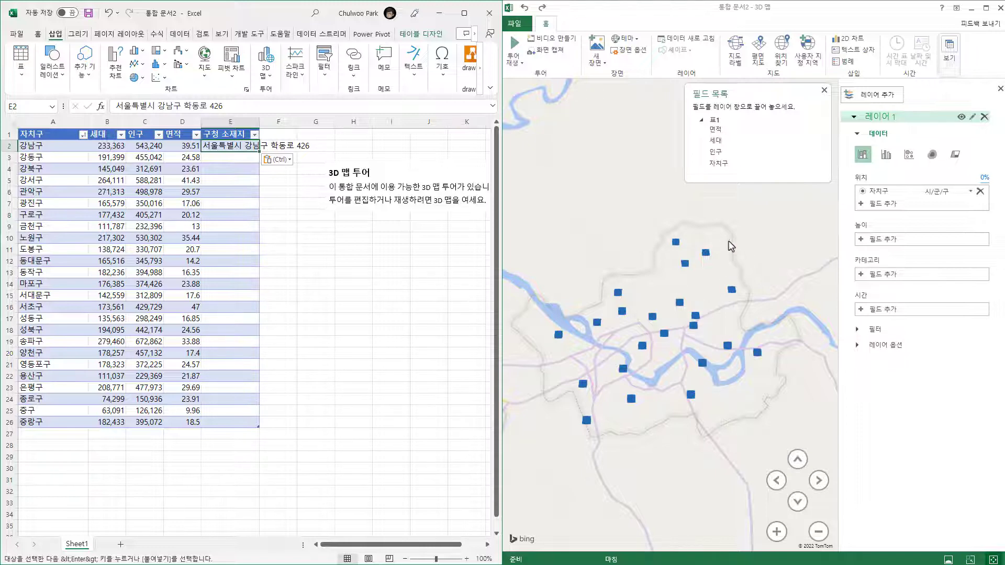
- Refresh the map data and replace the 자치구 location field with 구청 소재지, set to the 도로명 location type
click(689, 39)
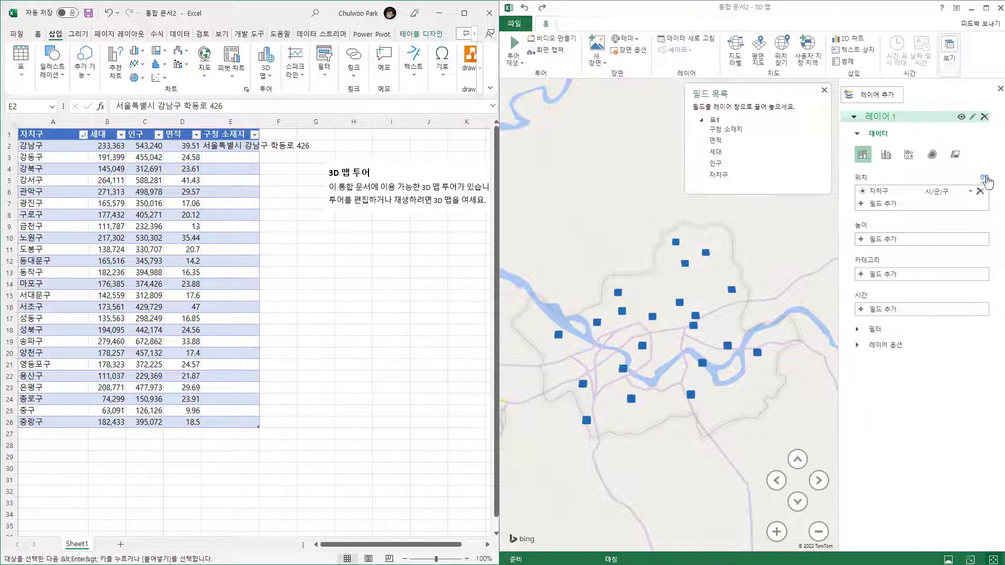
click(980, 191)
drag(726, 129, 900, 203)
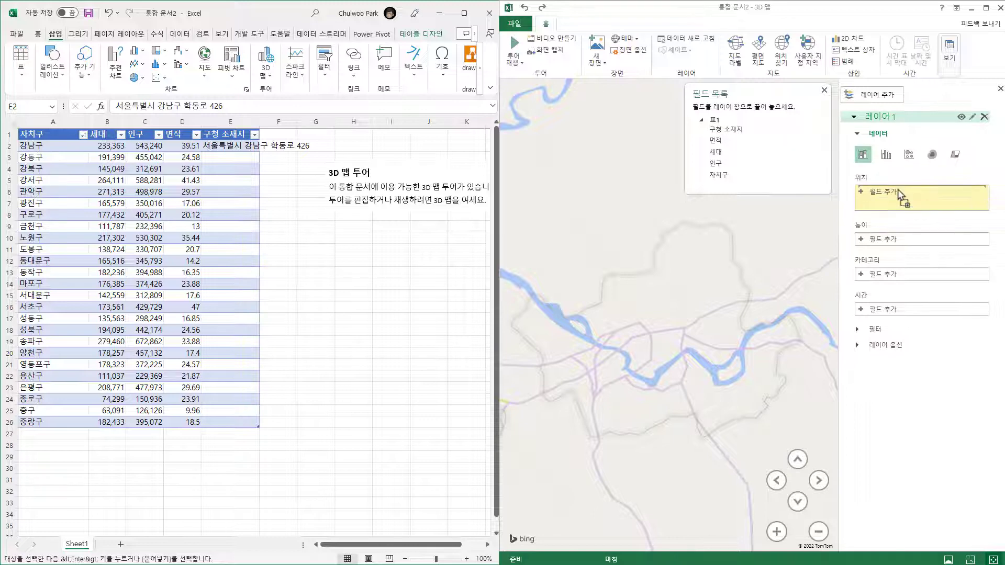
click(971, 192)
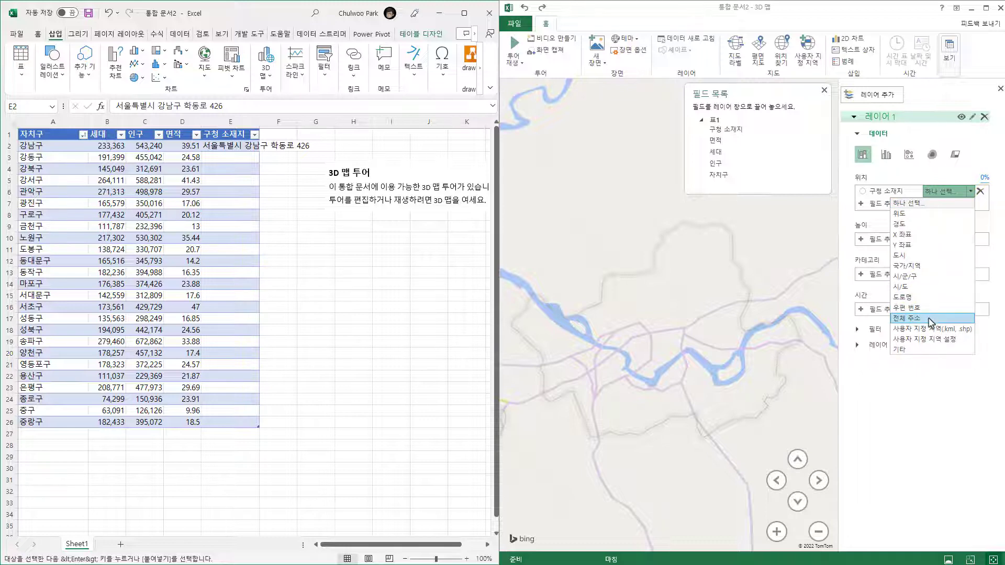
click(926, 297)
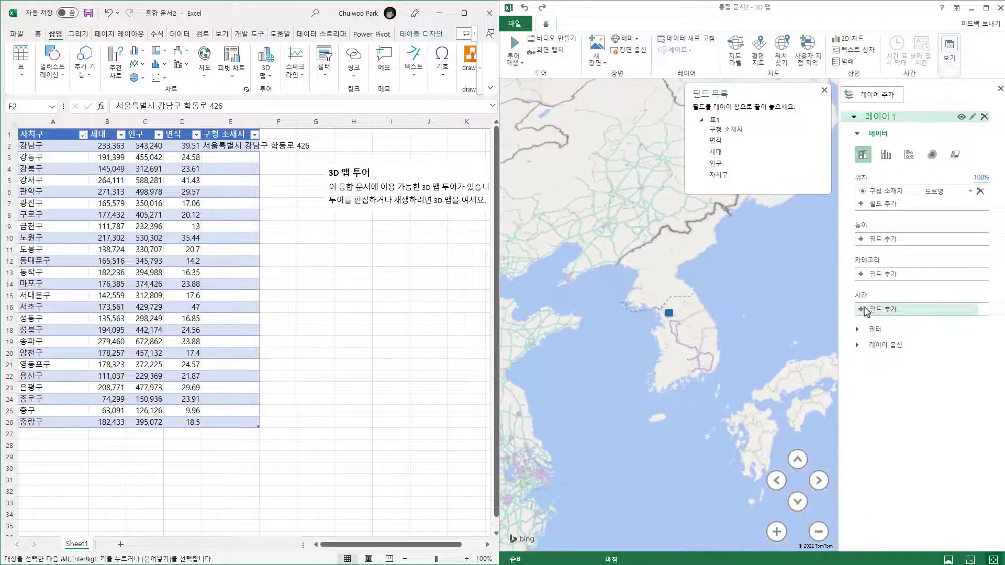
scroll(678, 321, up, 3)
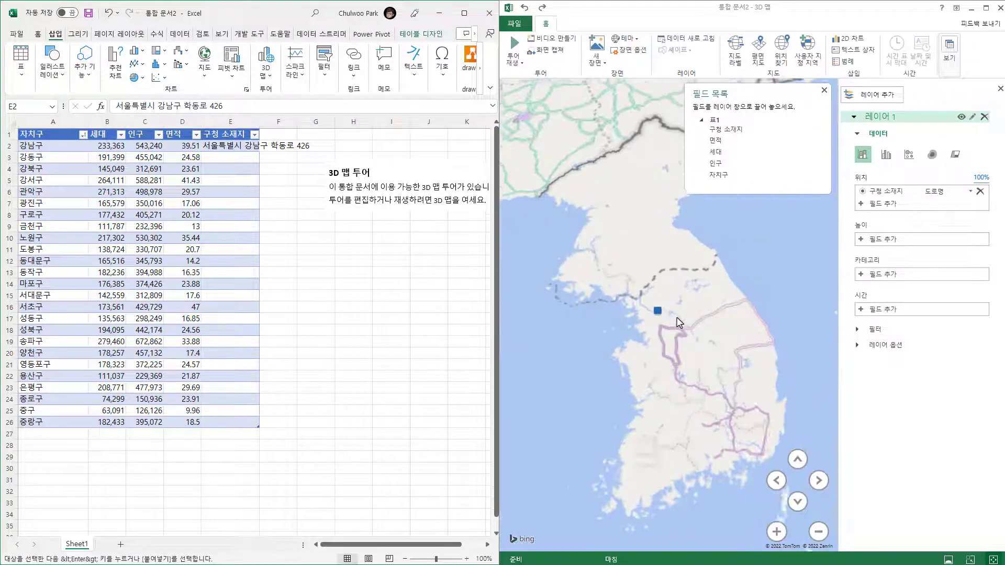
scroll(670, 322, up, 5)
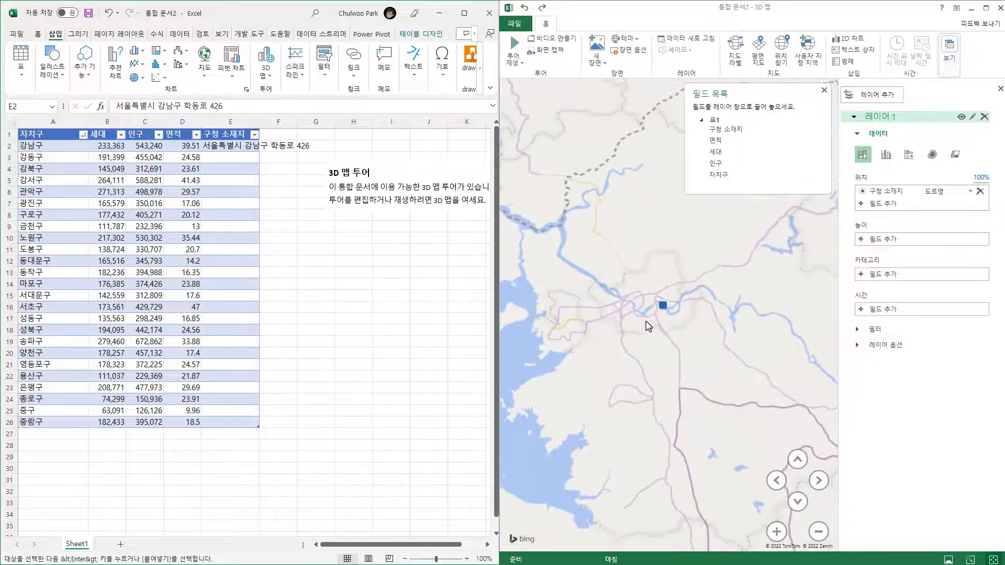
scroll(646, 323, up, 3)
scroll(613, 292, up, 3)
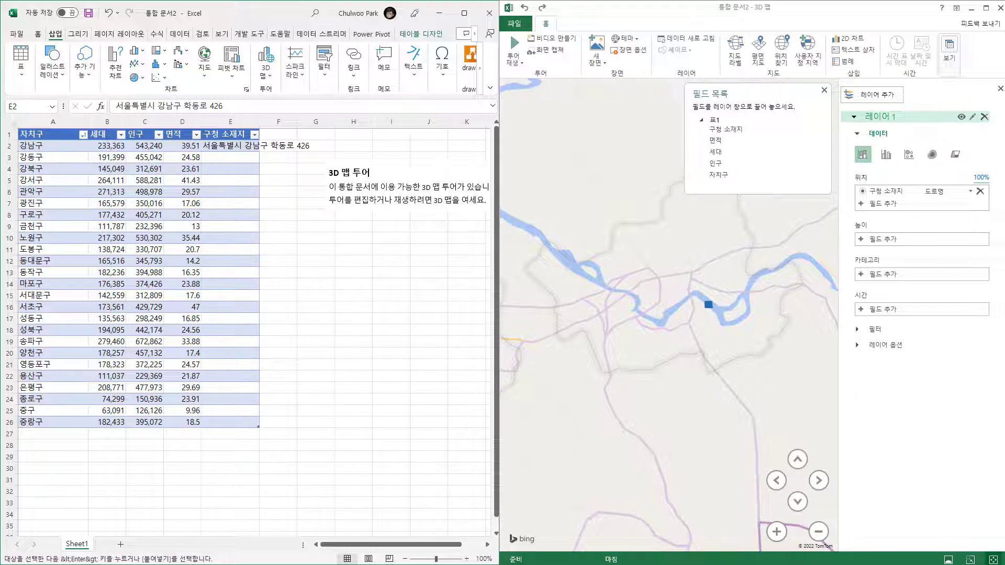
- Enter the 강동구 district office's address in E3 and refresh the map data
key(ctrl+c)
click(242, 160)
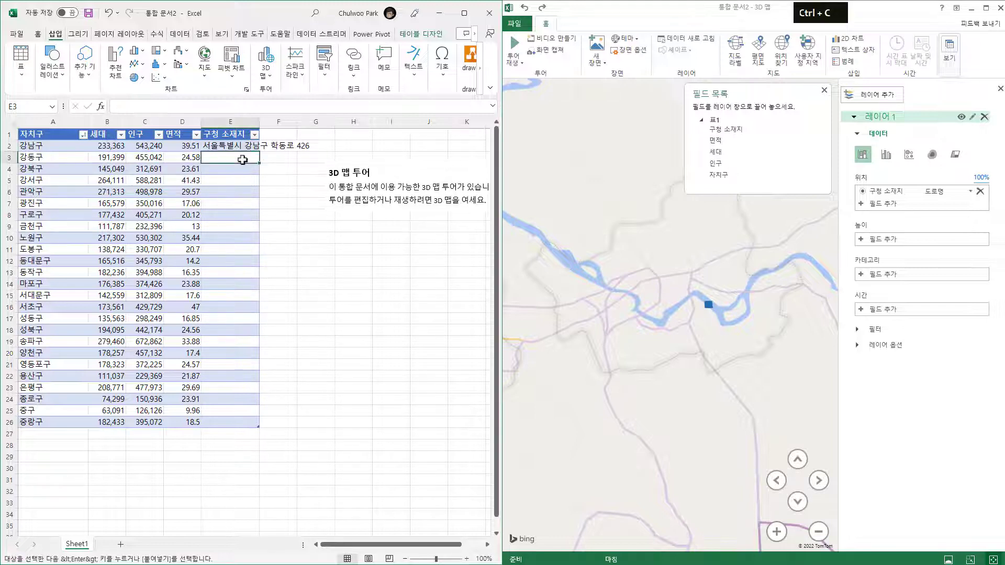
key(ctrl+v)
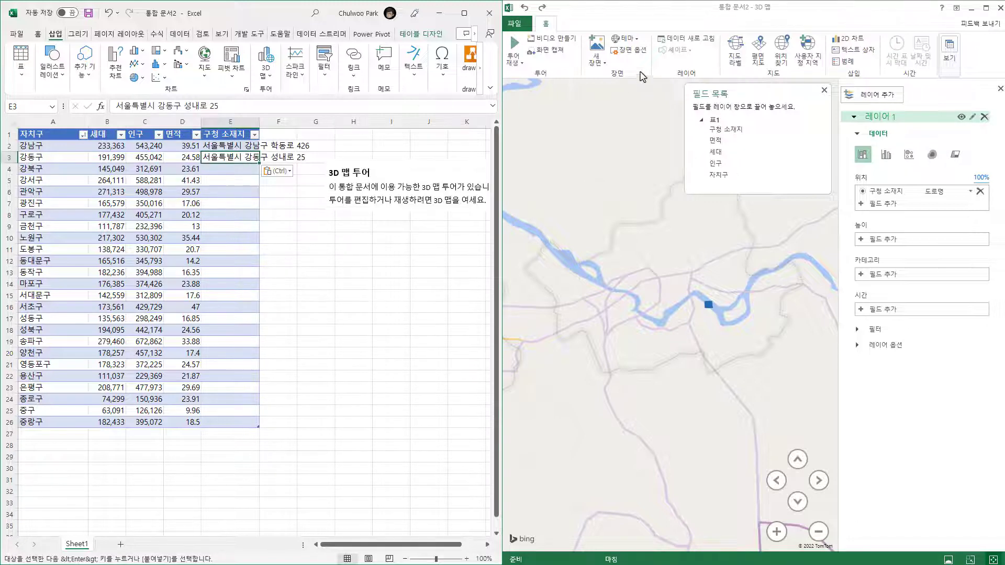
click(683, 44)
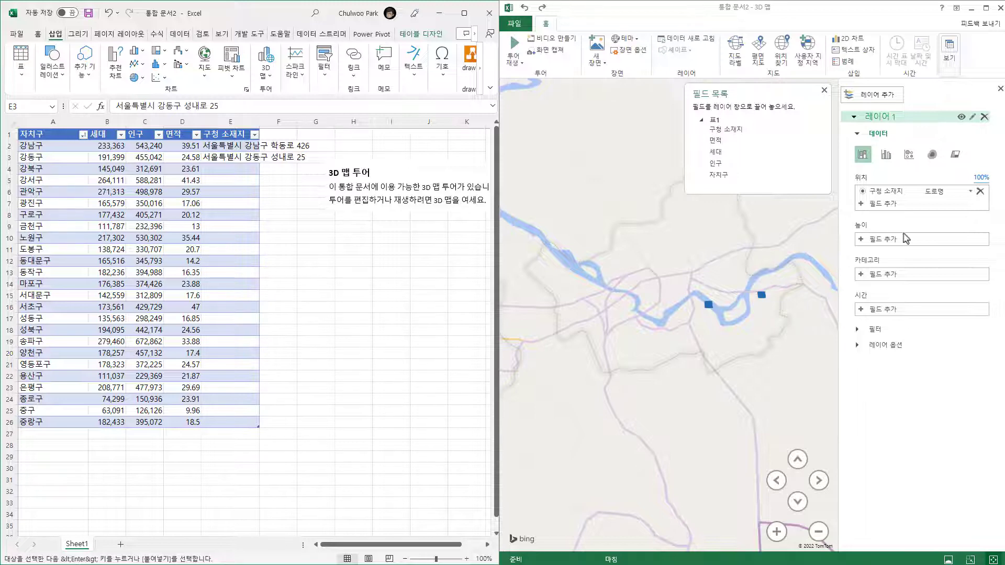
- Fill in the district office addresses for the rows from 강북구 to 중구 and refresh the map data
key(ctrl+v)
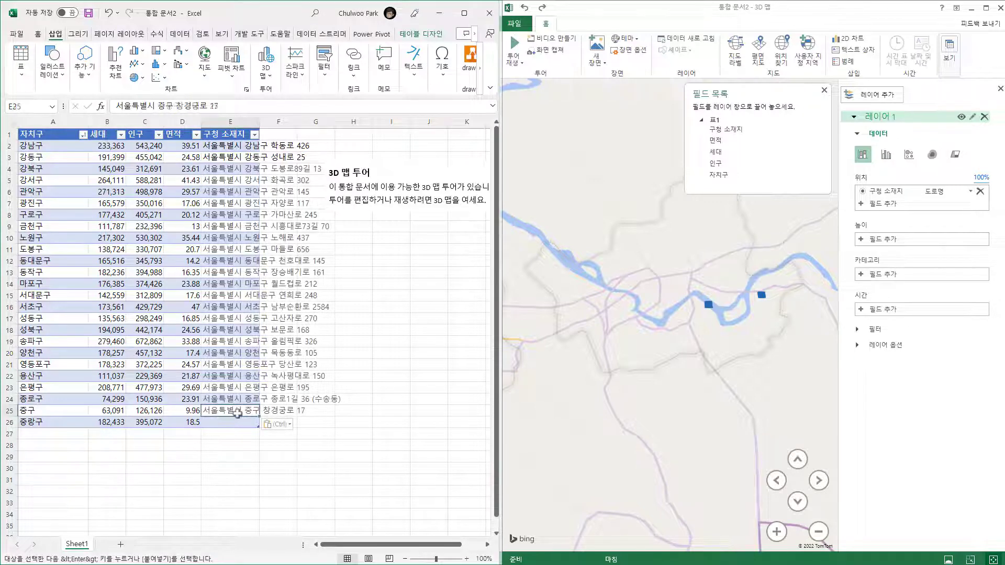
click(237, 410)
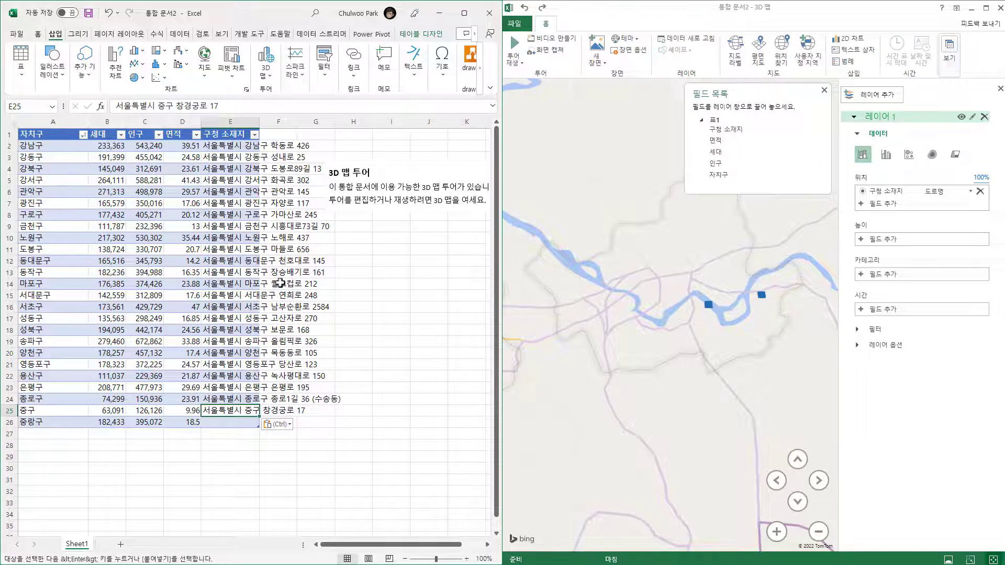
click(706, 42)
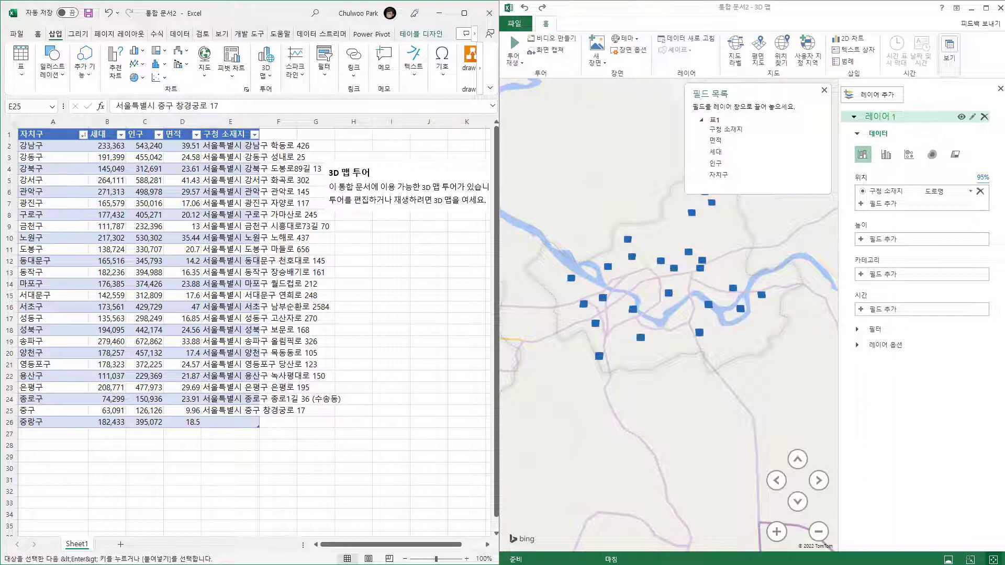
- Enter the 중랑구 district office's address in E26 and refresh the map data
key(ctrl+c)
click(229, 424)
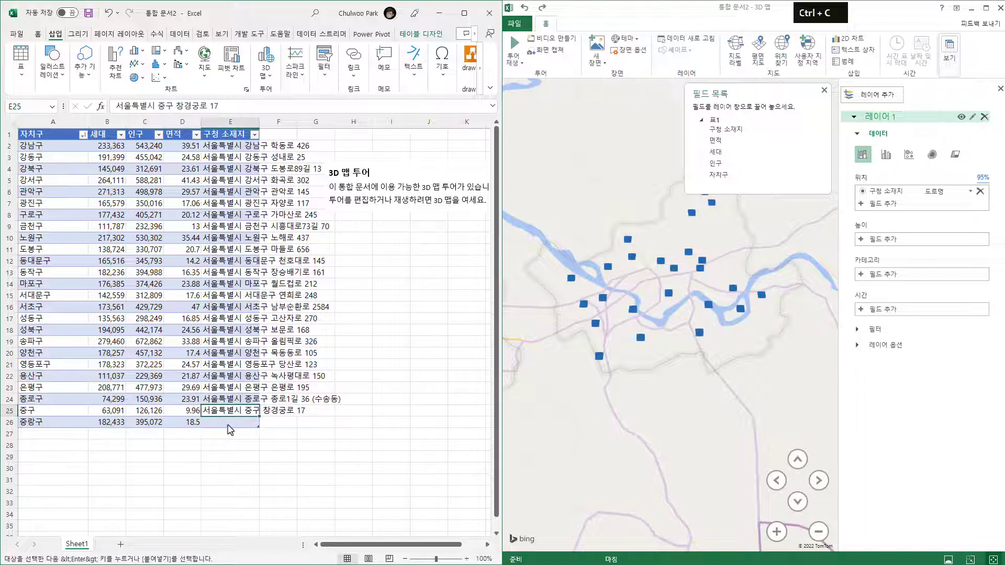
key(ctrl+v)
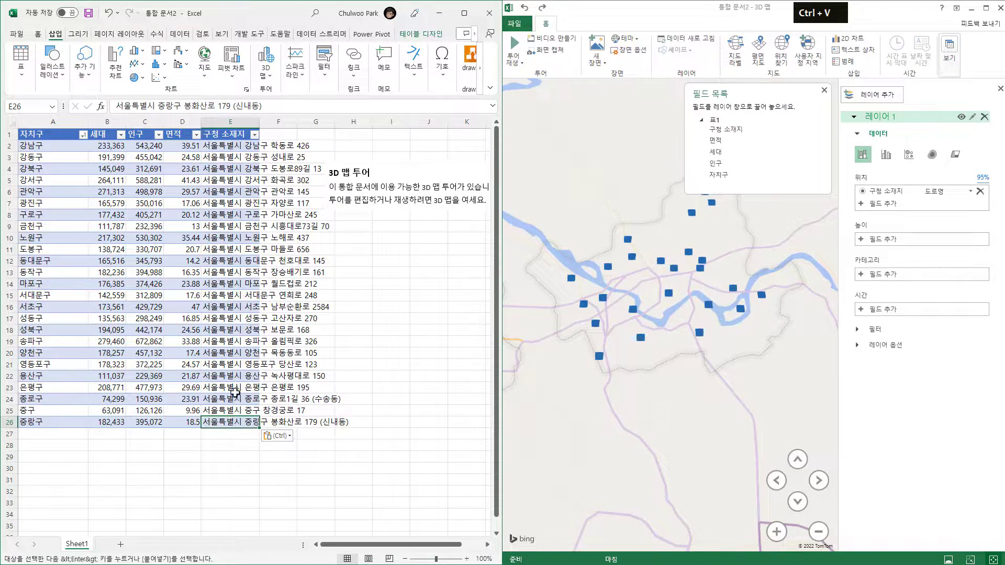
click(690, 39)
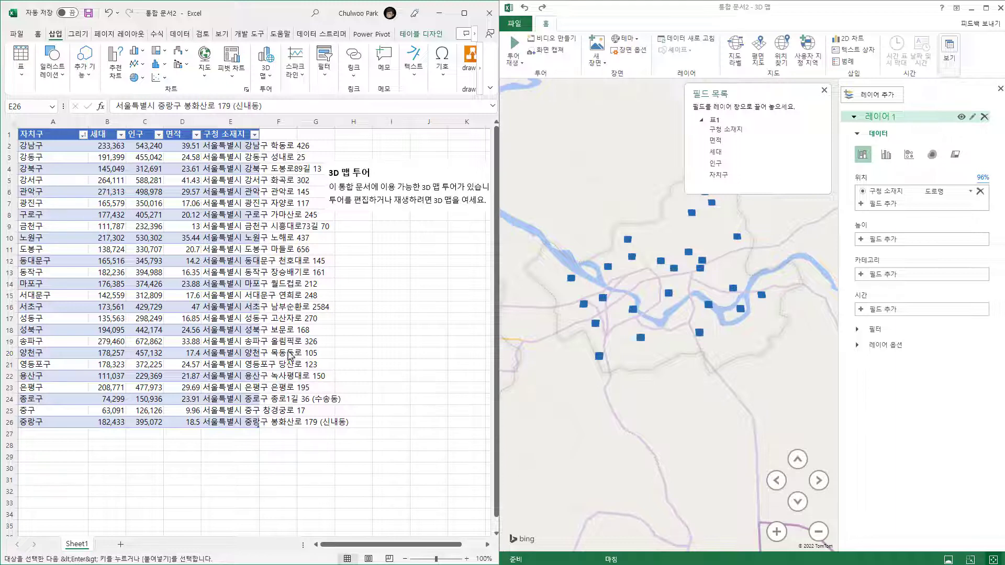
- Check the plotted district markers and add the 인구 field as the height of the map columns
click(253, 173)
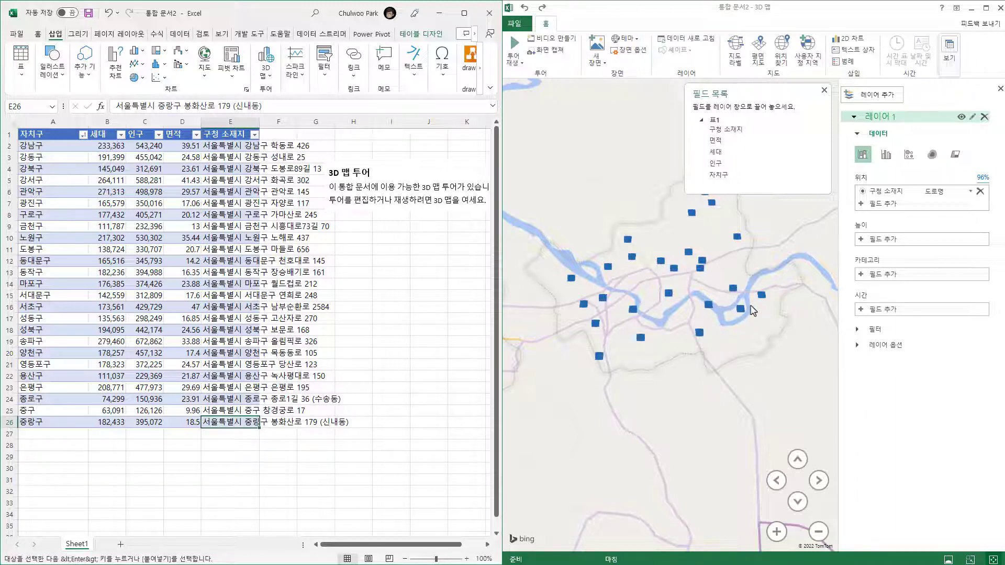
mouse_move(743, 312)
mouse_move(741, 240)
mouse_move(686, 220)
drag(718, 174, 872, 242)
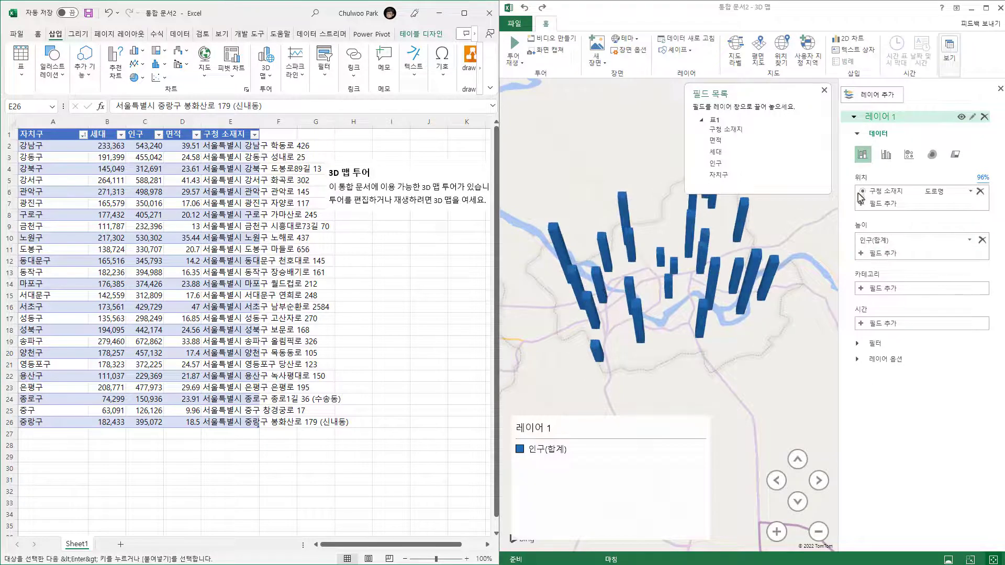
- Change the layer's visualization to bubbles and reduce the bubble size to 23%
click(909, 154)
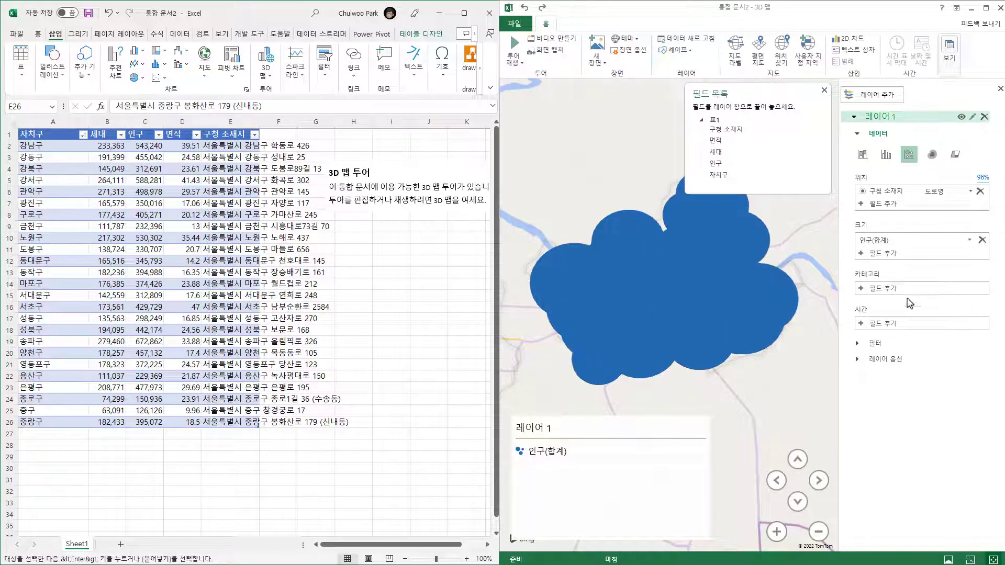
click(857, 360)
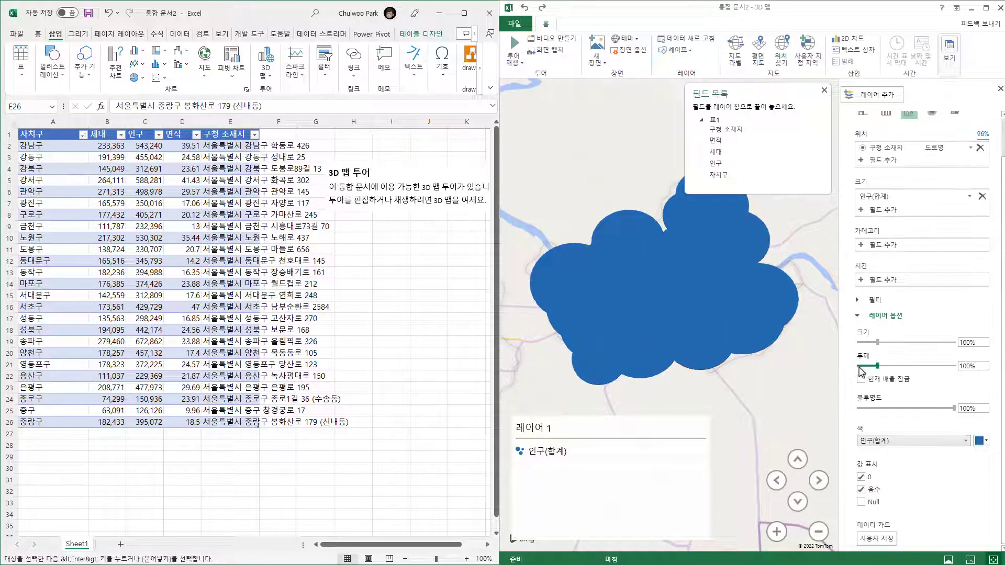
drag(879, 343, 861, 342)
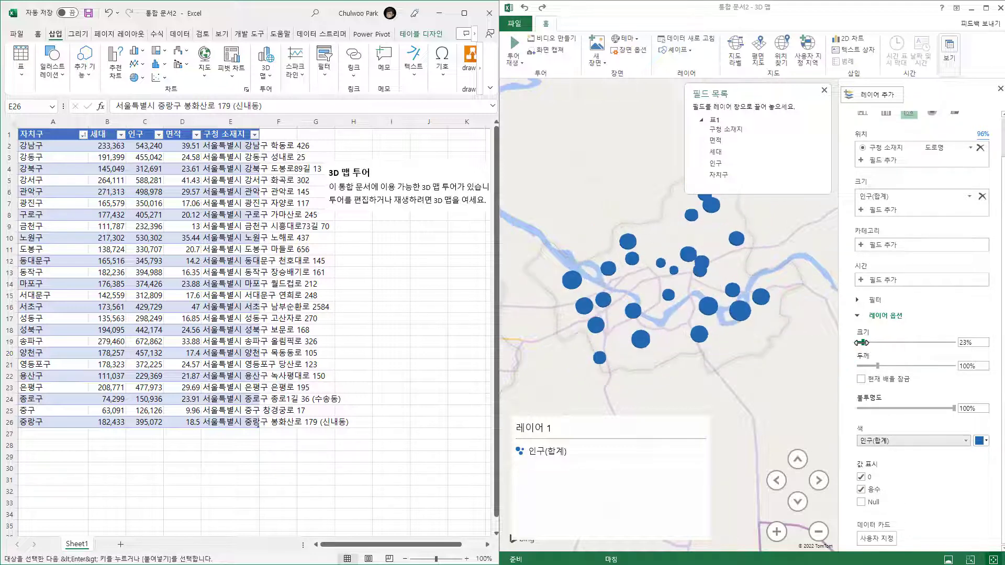
- Check the data card of the 서초구 bubble and delete the 레이어 1 legend from the map
mouse_move(698, 339)
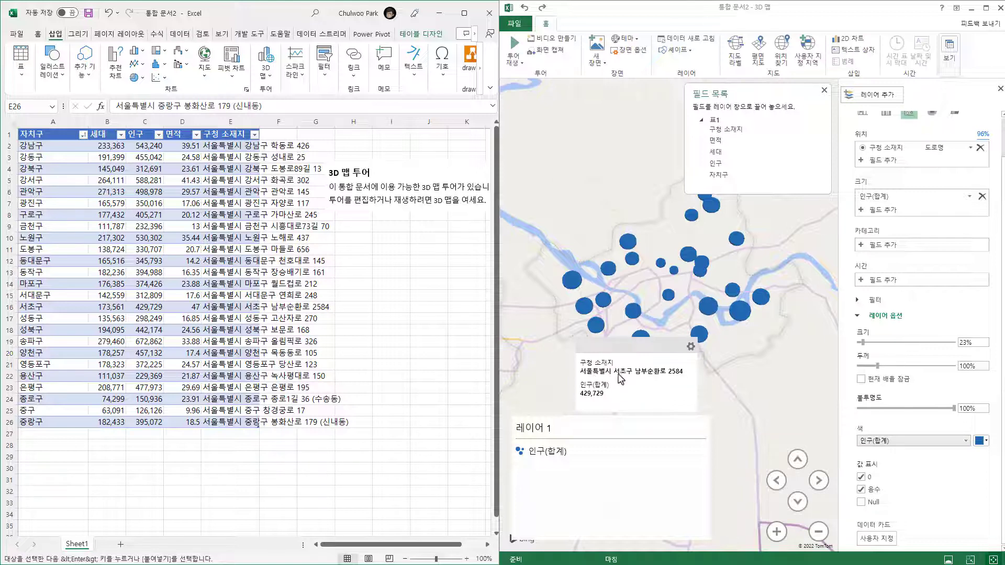
click(660, 437)
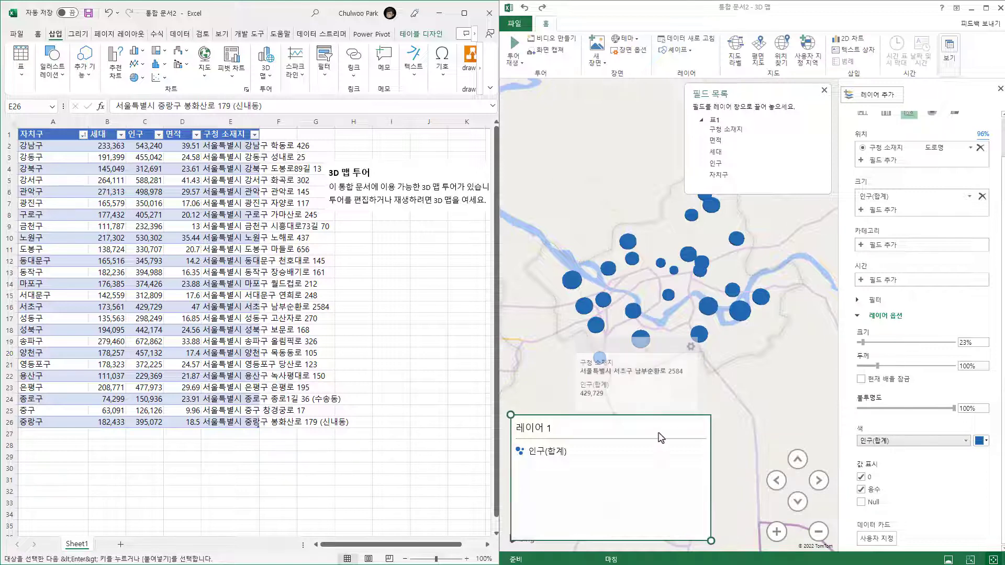
key(Delete)
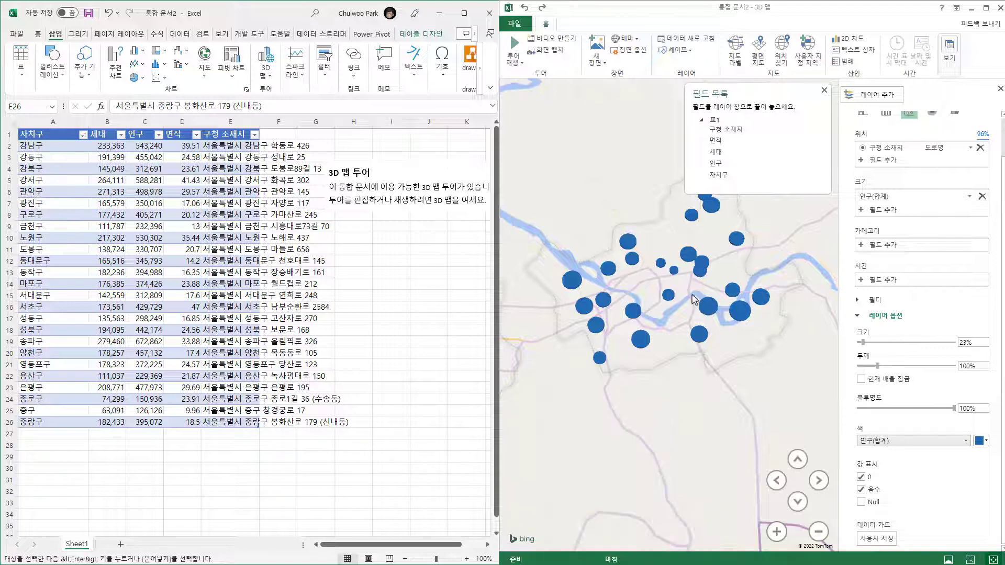
- Customize the data card by adding the 자치구 field above the population field and removing 구청 소재지
click(875, 538)
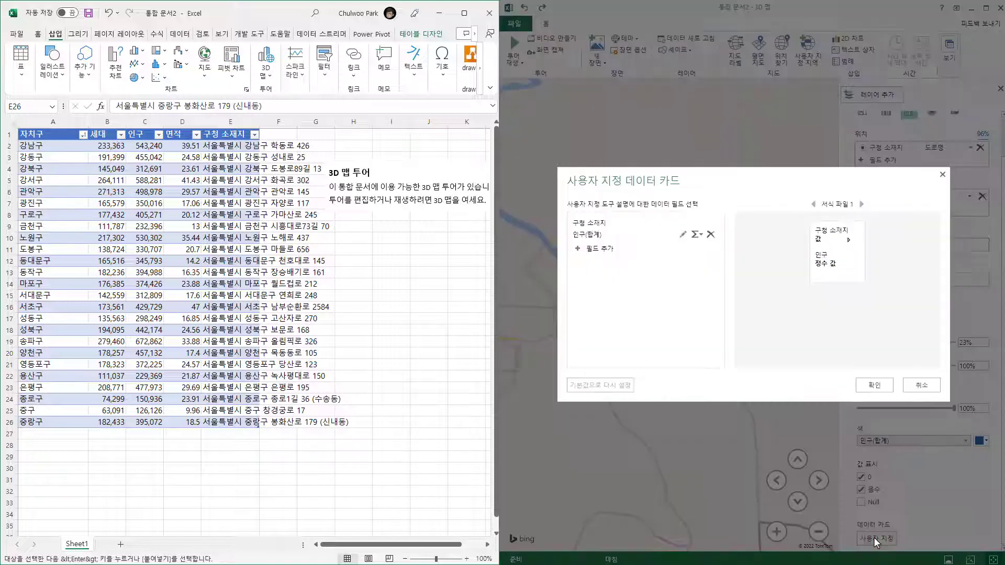
click(577, 249)
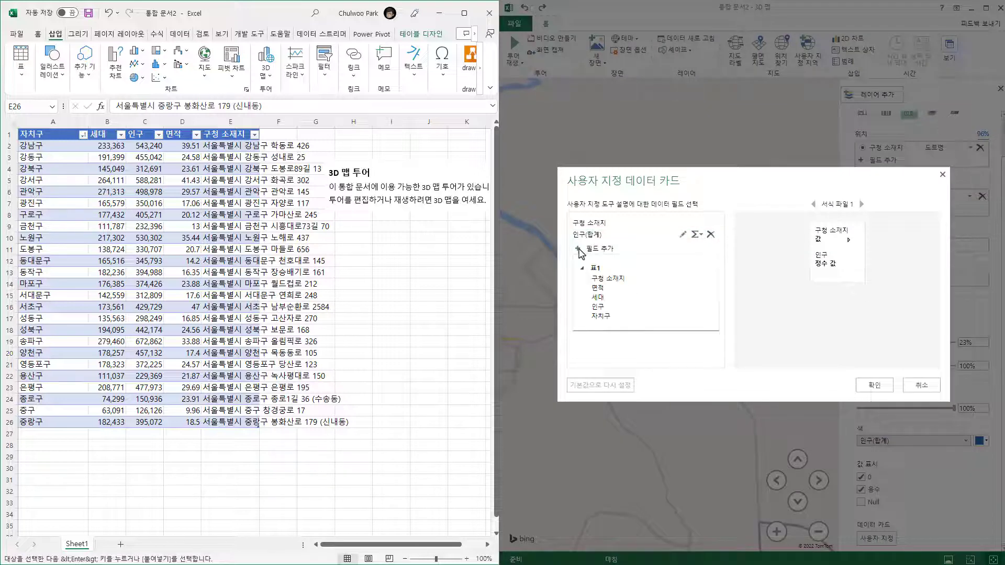
click(601, 316)
drag(584, 246, 585, 234)
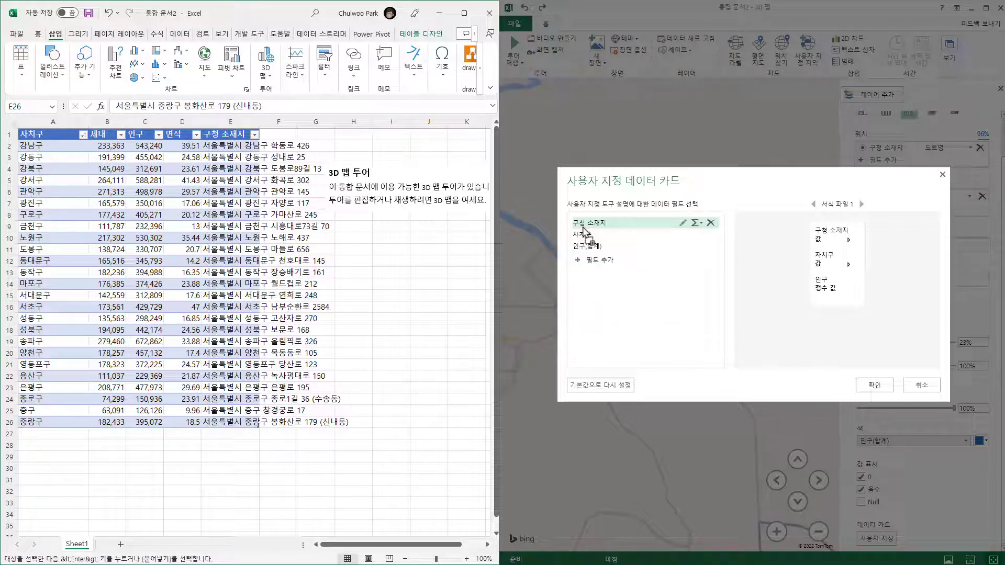
click(711, 222)
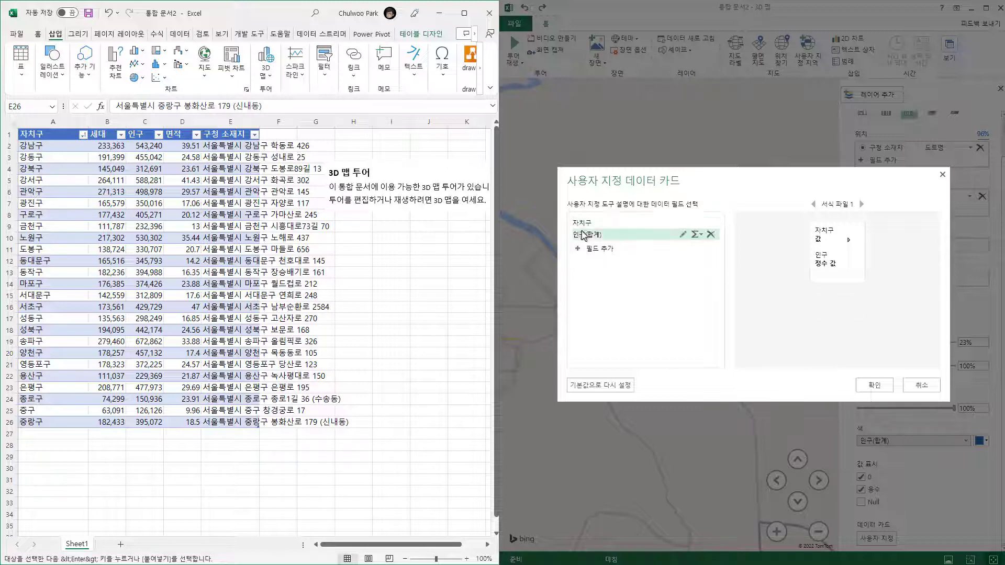
- Remove the aggregation from the data card's 인구 field, rename it 인구(명) and apply the card
click(697, 235)
click(680, 302)
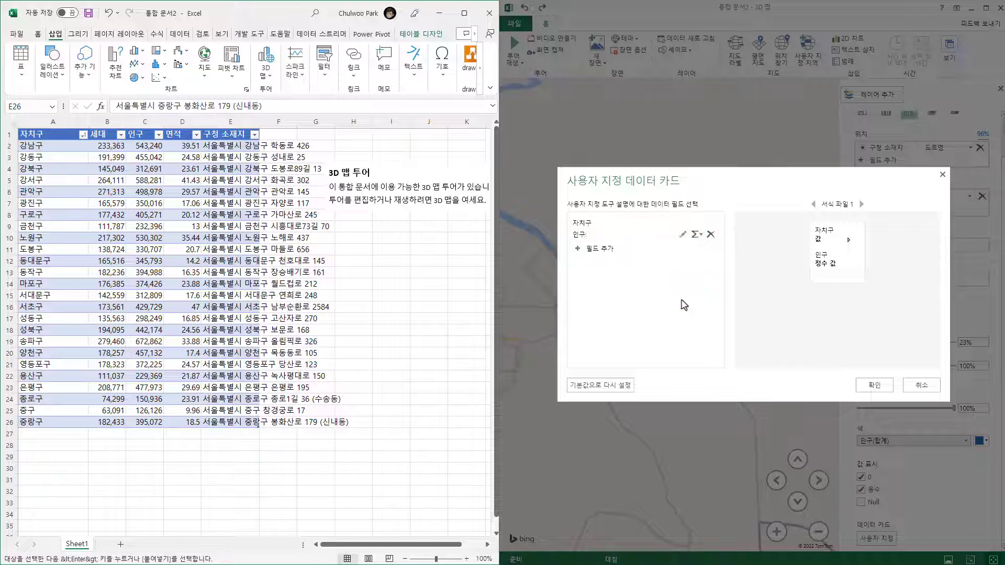
click(683, 235)
text(()
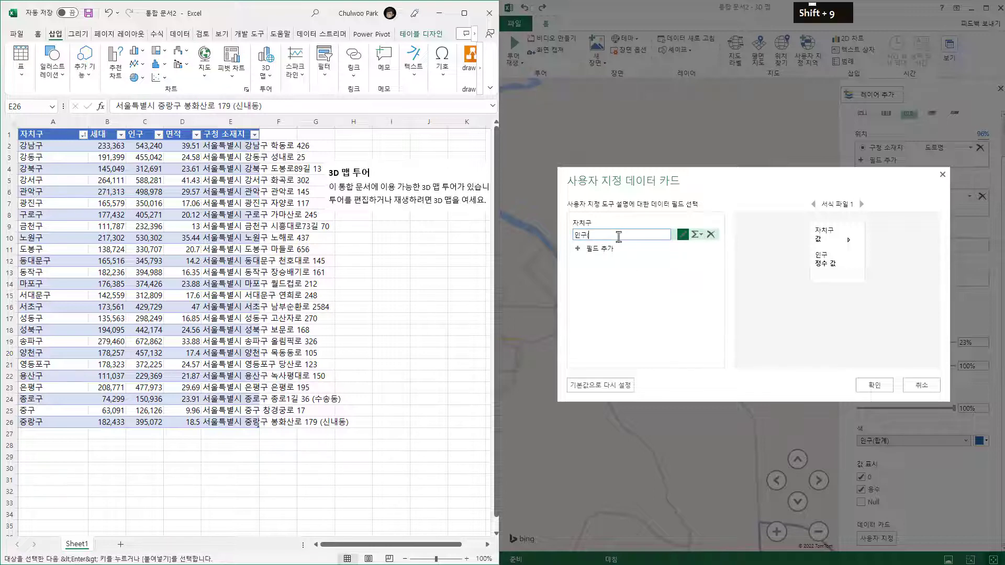
text(aud)
text((명))
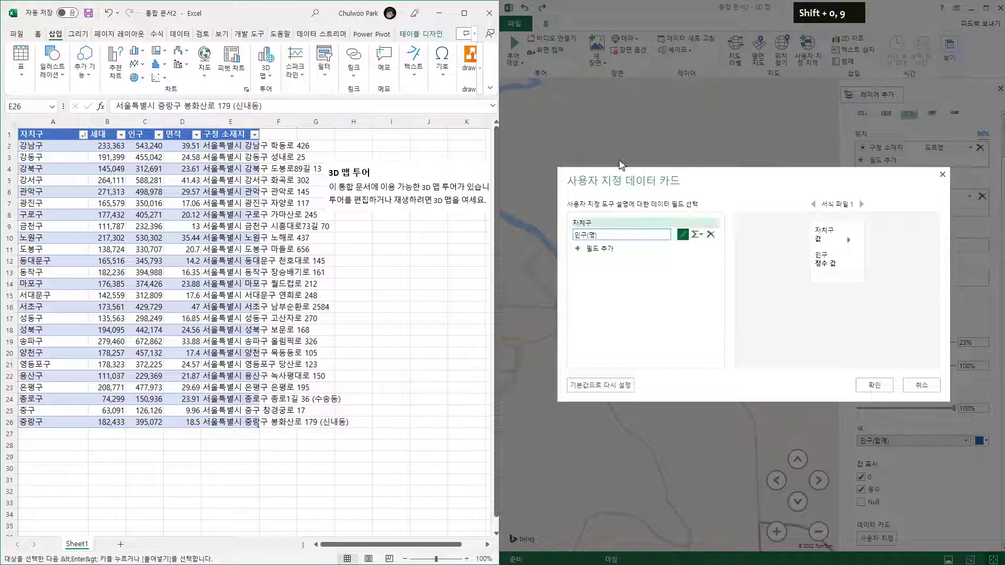
click(873, 385)
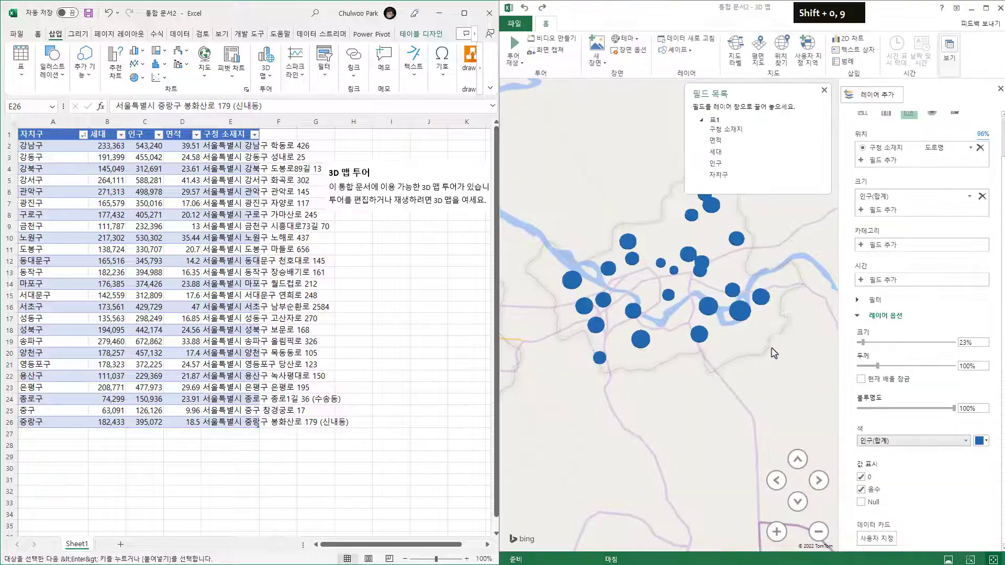
- Check the customized data cards of the 송파구 and 구로구 bubbles and a neighbouring one
mouse_move(748, 321)
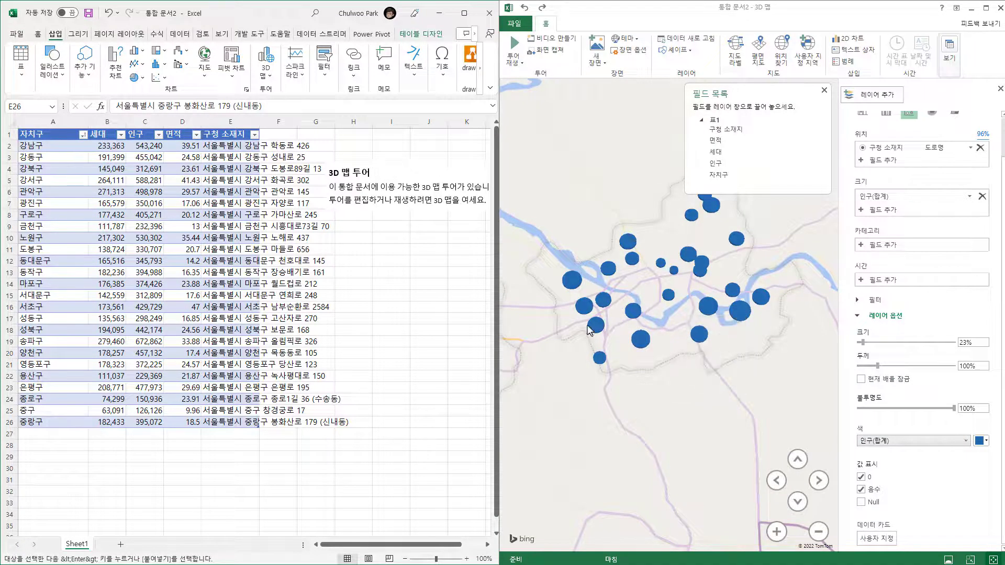
mouse_move(594, 330)
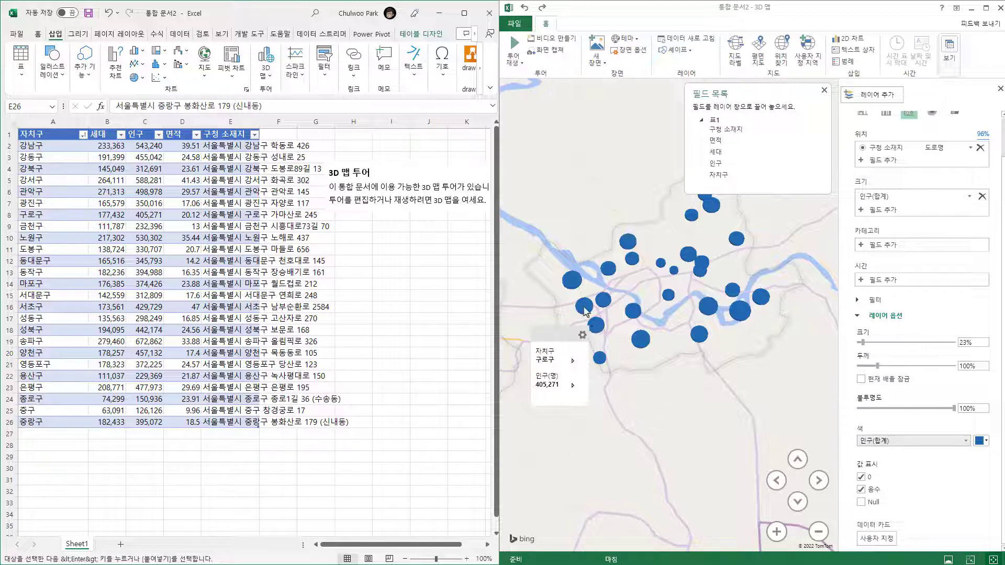
mouse_move(584, 307)
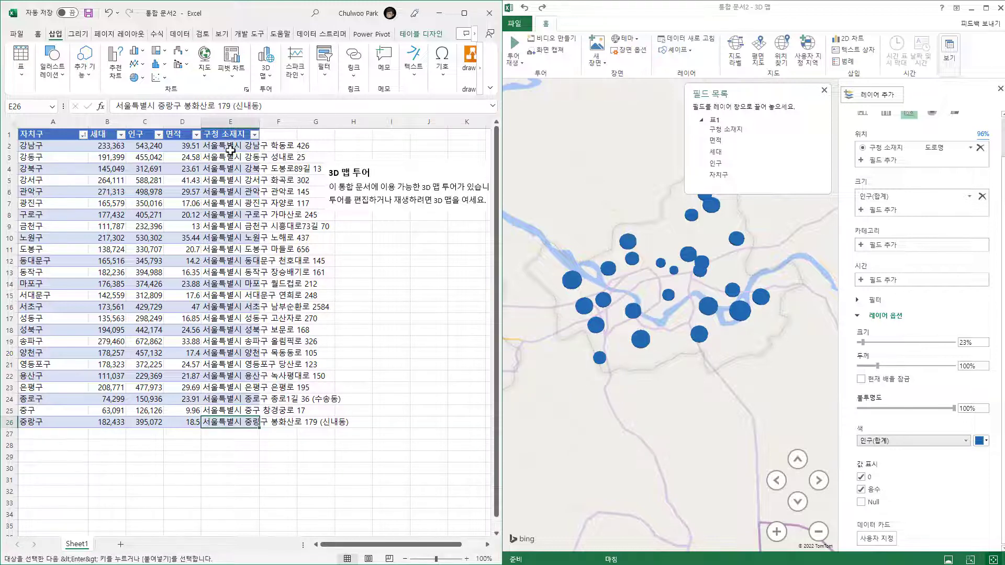
- Examine the district office addresses in the 구청 소재지 column of the table
drag(230, 146, 228, 425)
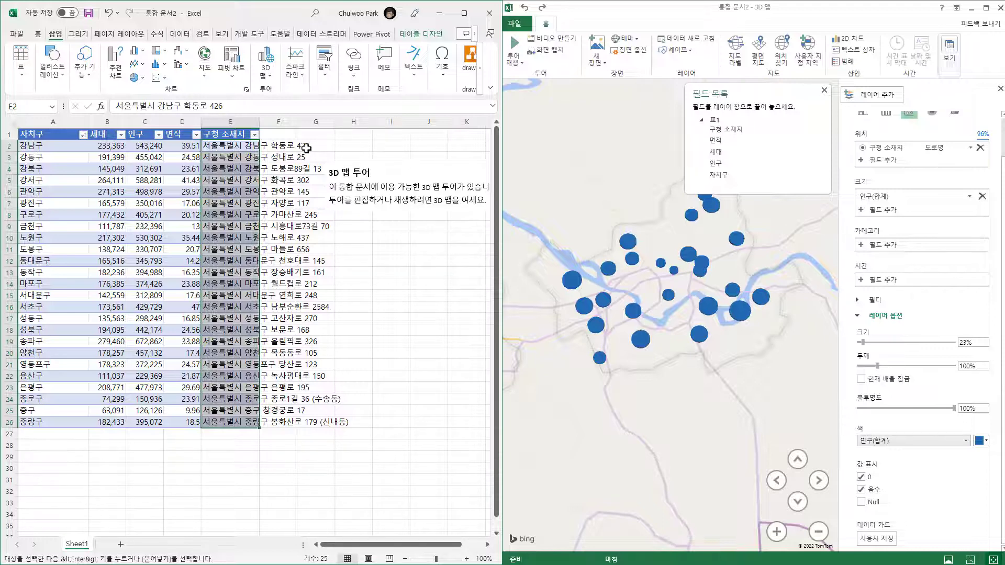
click(252, 148)
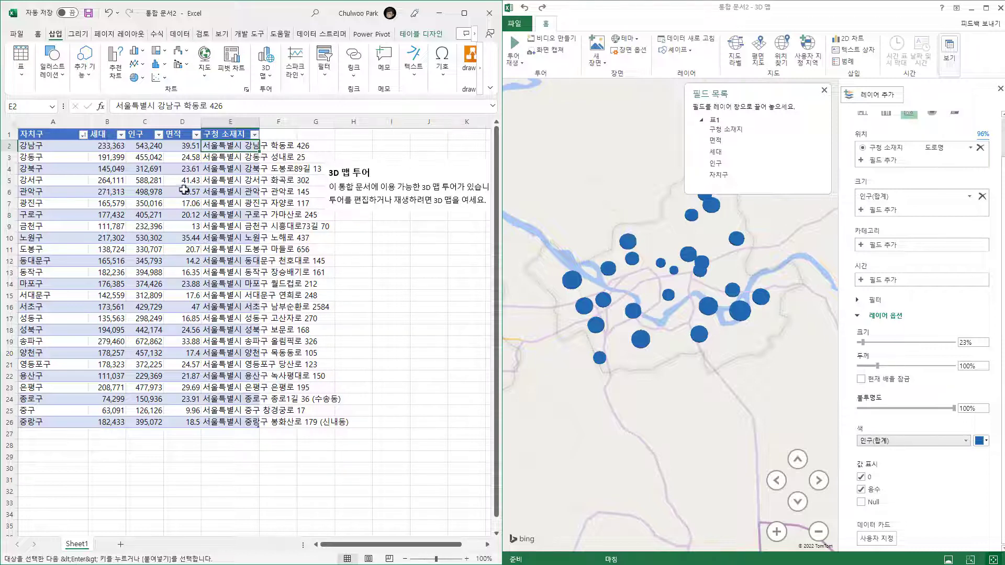
drag(247, 145, 250, 421)
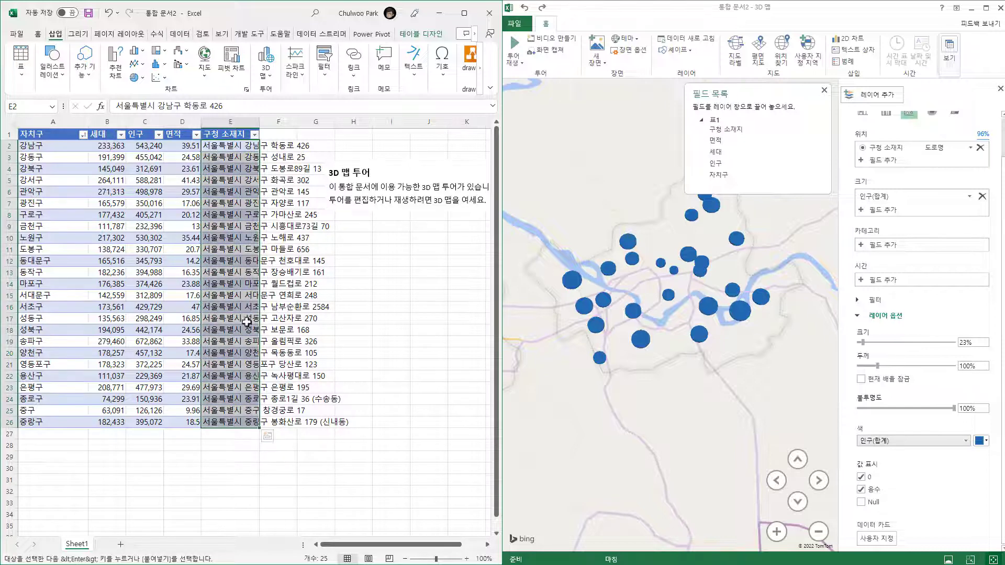
click(246, 321)
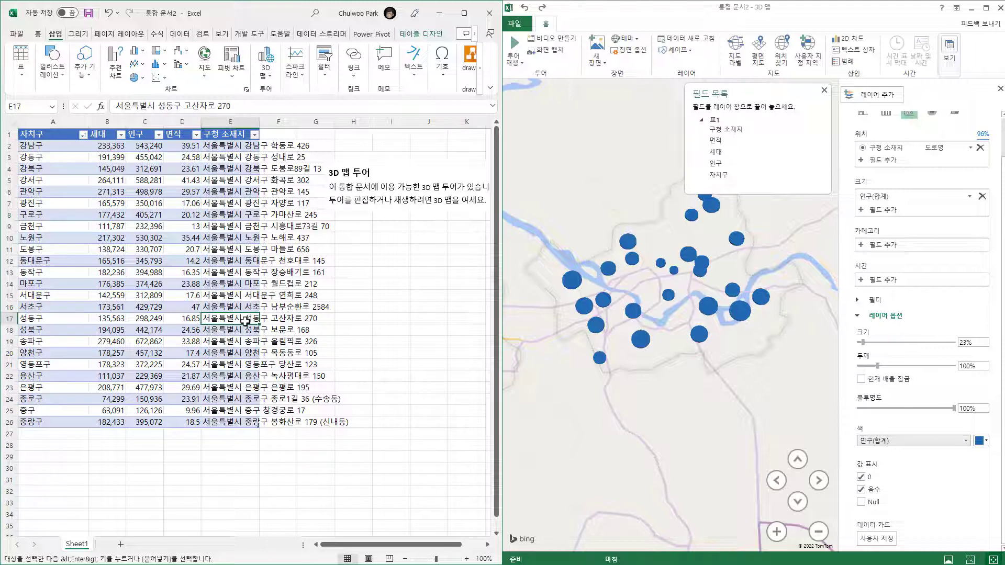
drag(232, 152, 231, 422)
click(239, 331)
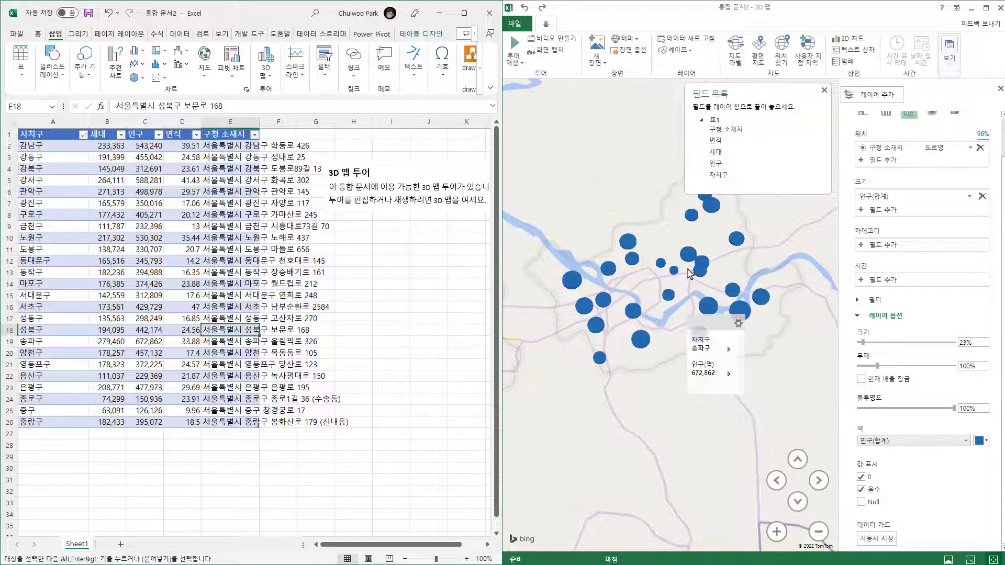
- Close the field list covering part of the 3D map
mouse_move(706, 270)
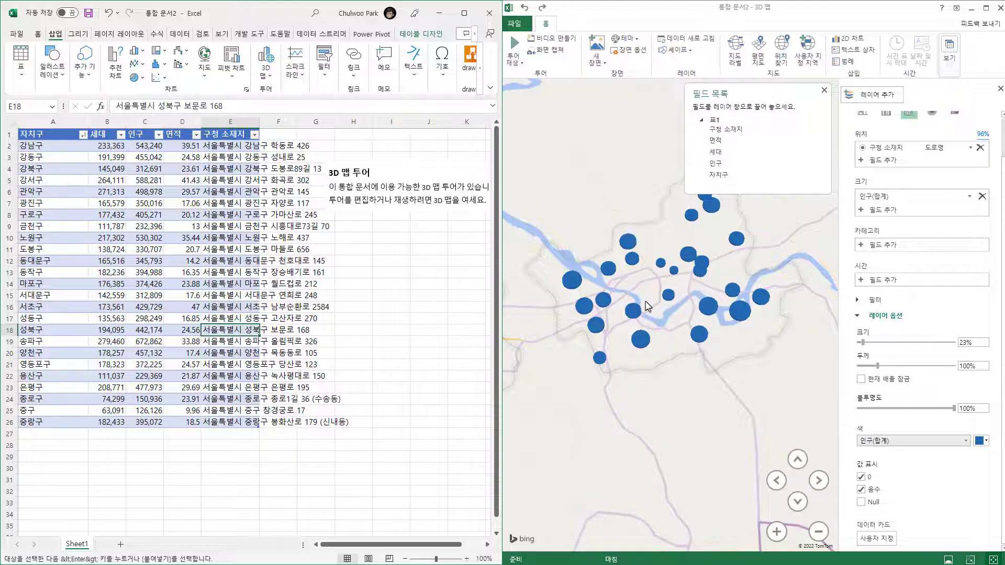
click(825, 94)
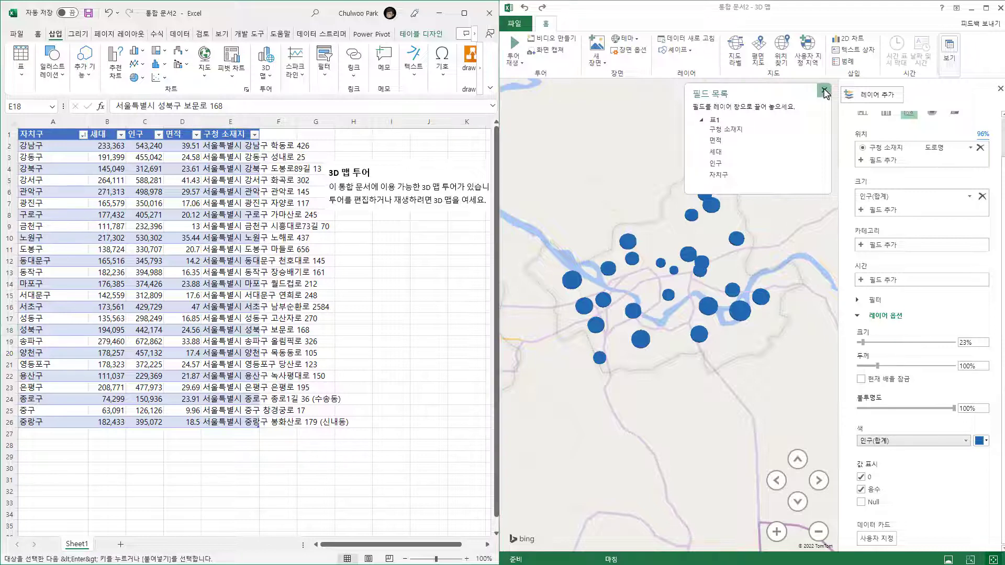
click(825, 94)
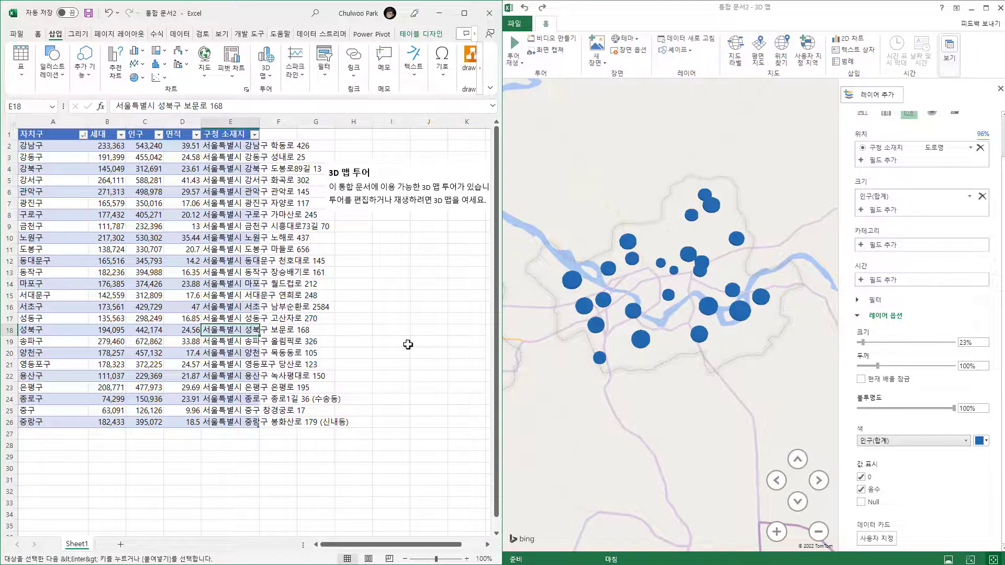
- Switch to the browser, search the Seoul open data site for 코로나 and open the 서울시 코로나19 자치구별 확진자 발생동향 dataset
key(alt+Tab)
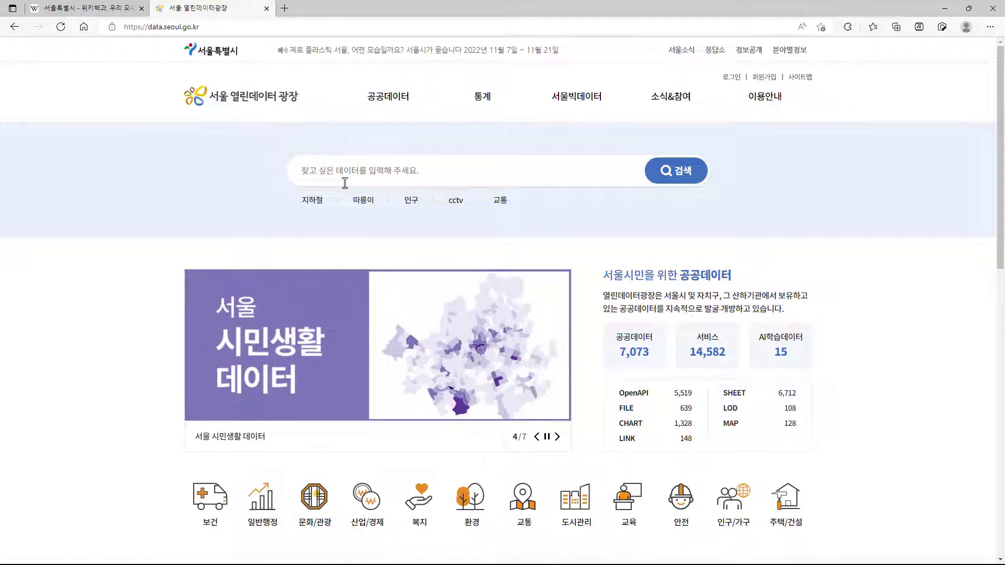
text(코로나)
key(Return)
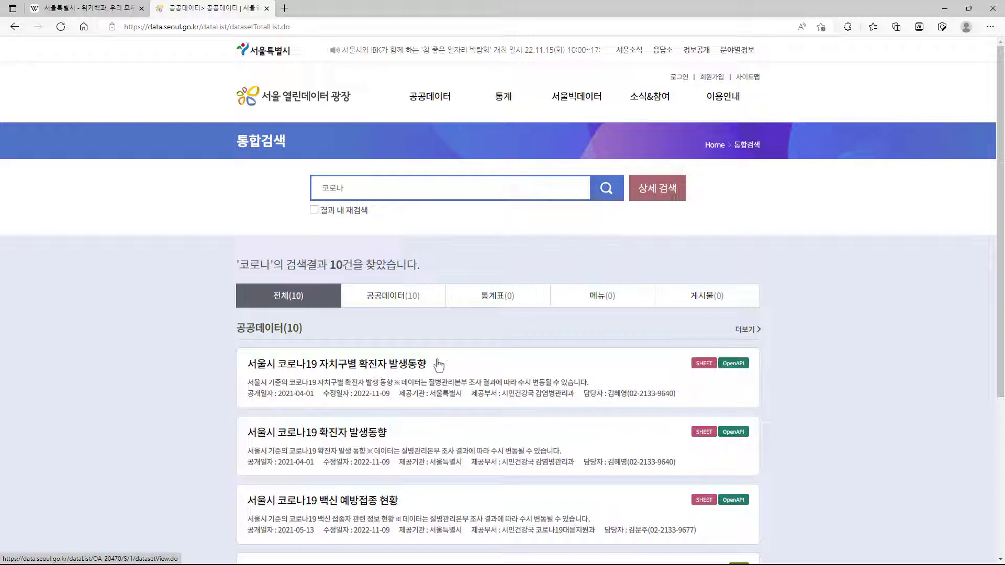
click(414, 370)
- Show the Open API details in the dataset's preview section
scroll(414, 370, down, 6)
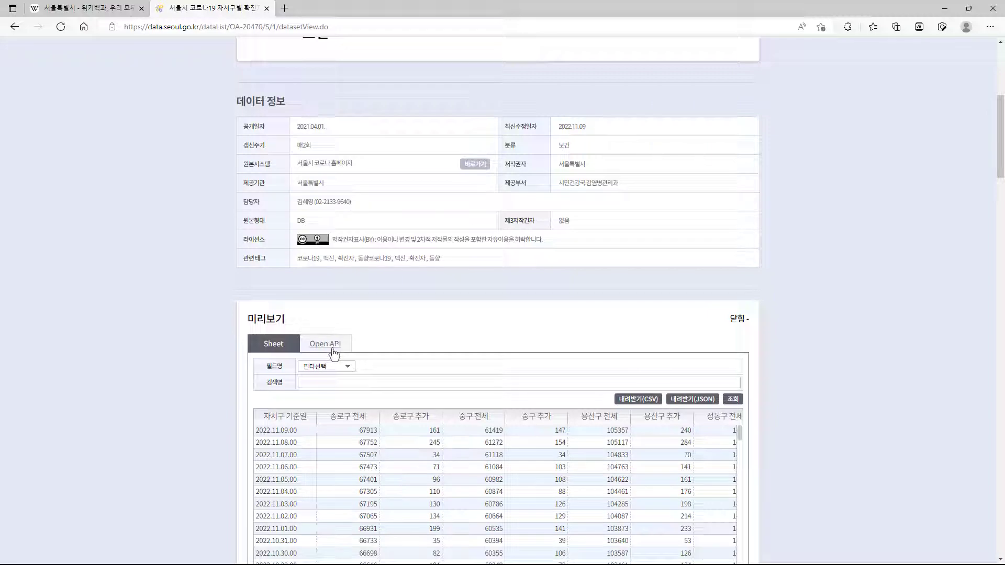
click(333, 350)
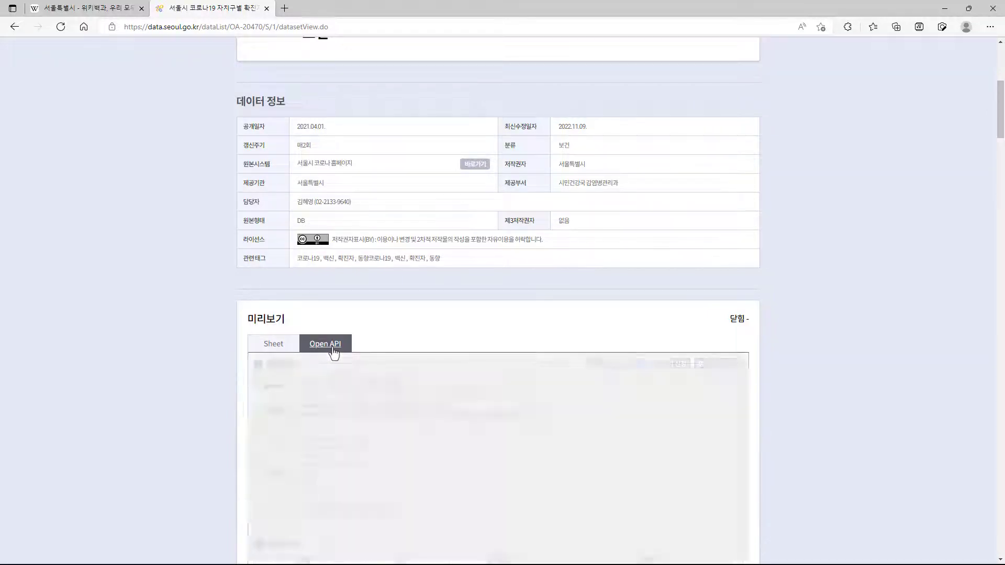
scroll(236, 427, down, 1)
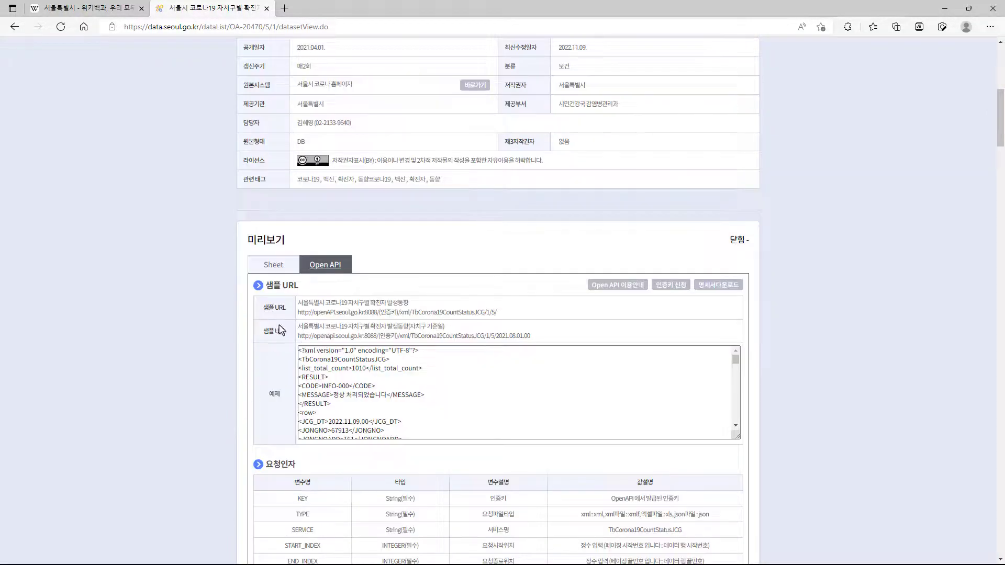
- Examine the first sample URL and the authentication key page, and return to the dataset's Open API details
drag(299, 313, 487, 312)
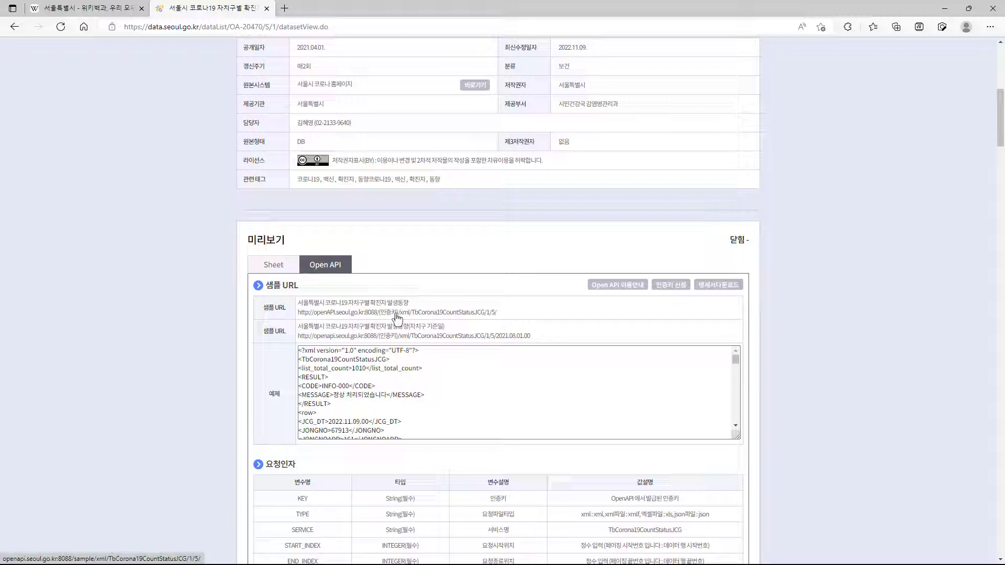
click(676, 293)
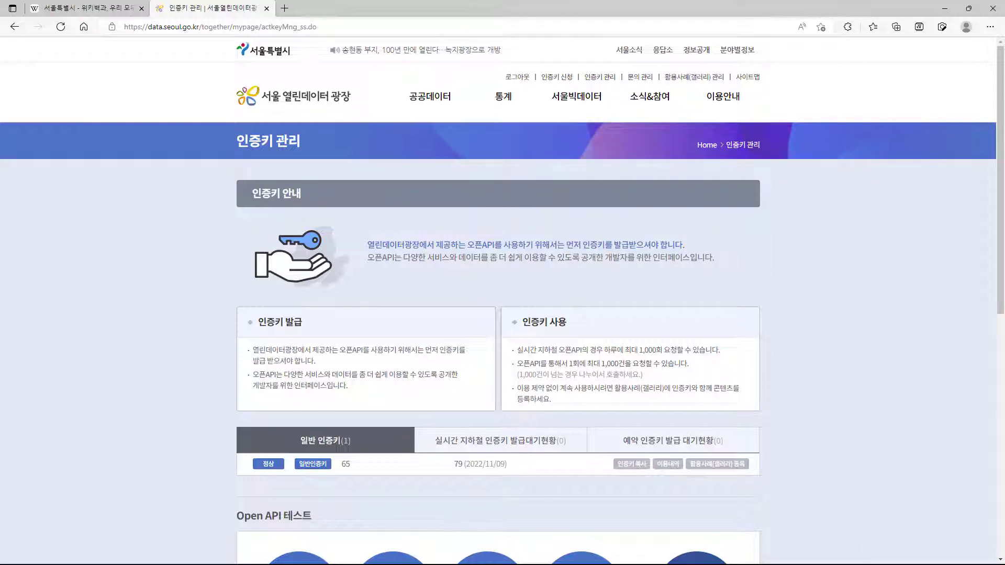
key(alt+Left)
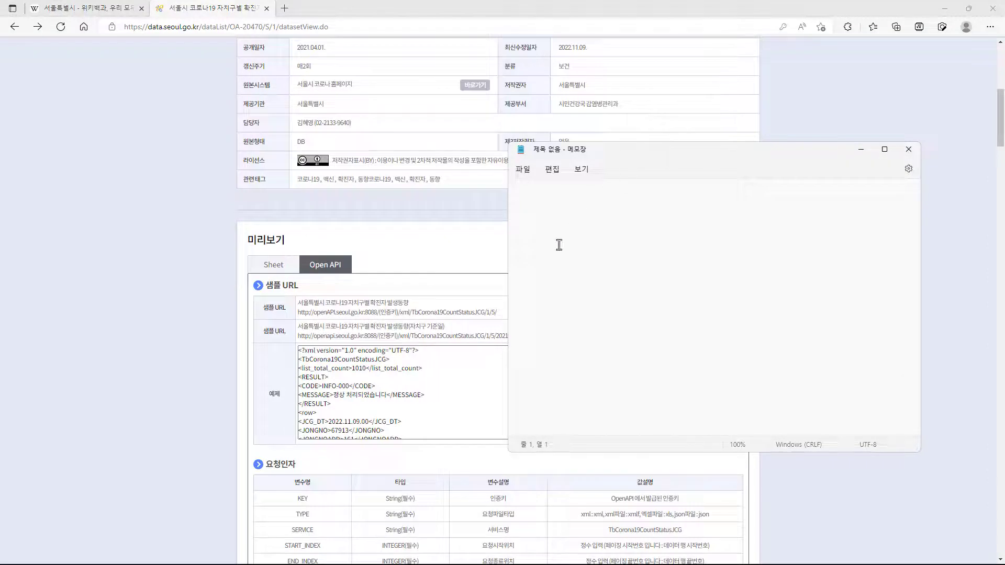
- Copy the first sample URL of the dataset and paste it into the empty Notepad document
drag(498, 312, 298, 312)
right_click(323, 314)
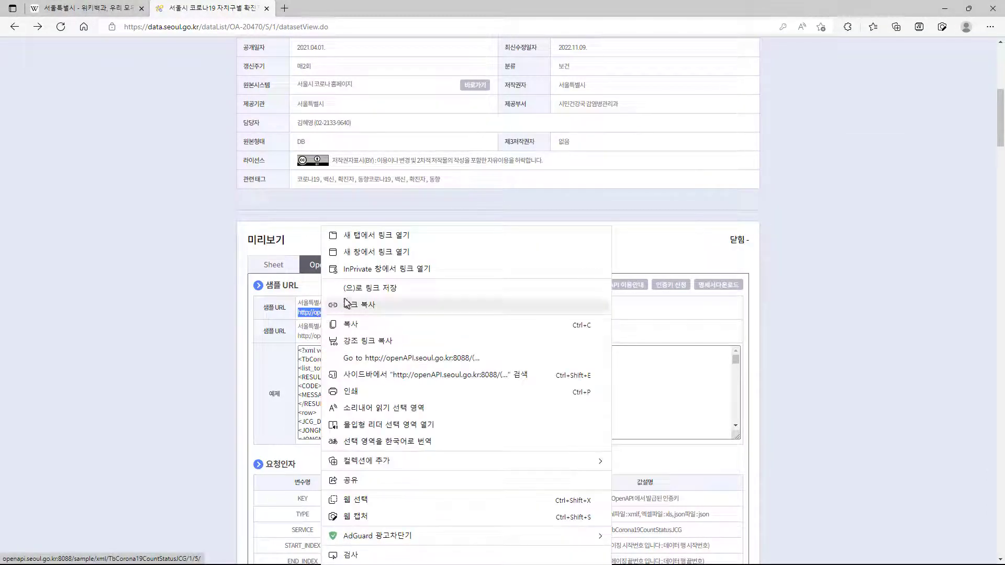
click(377, 325)
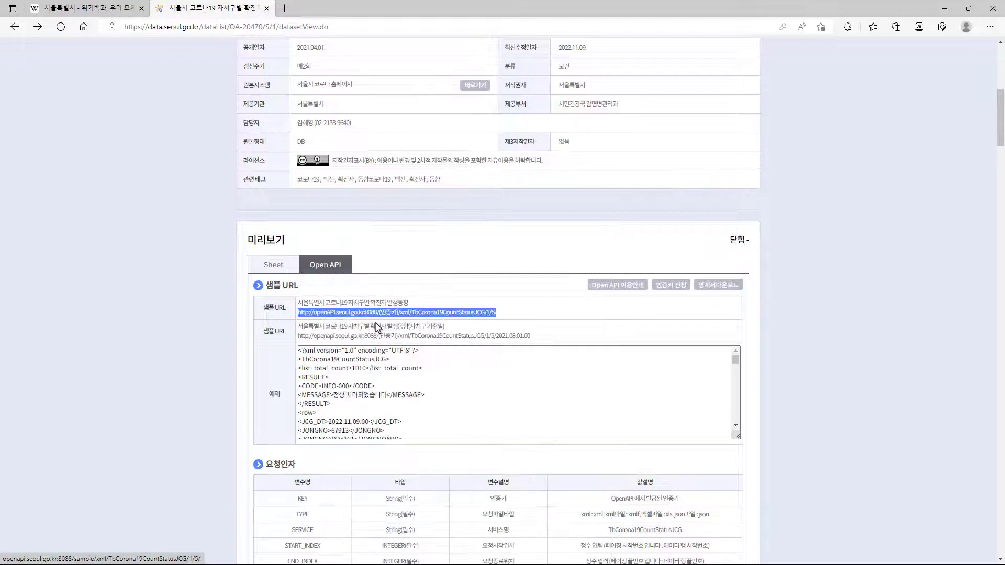
key(alt+Tab)
key(ctrl+v)
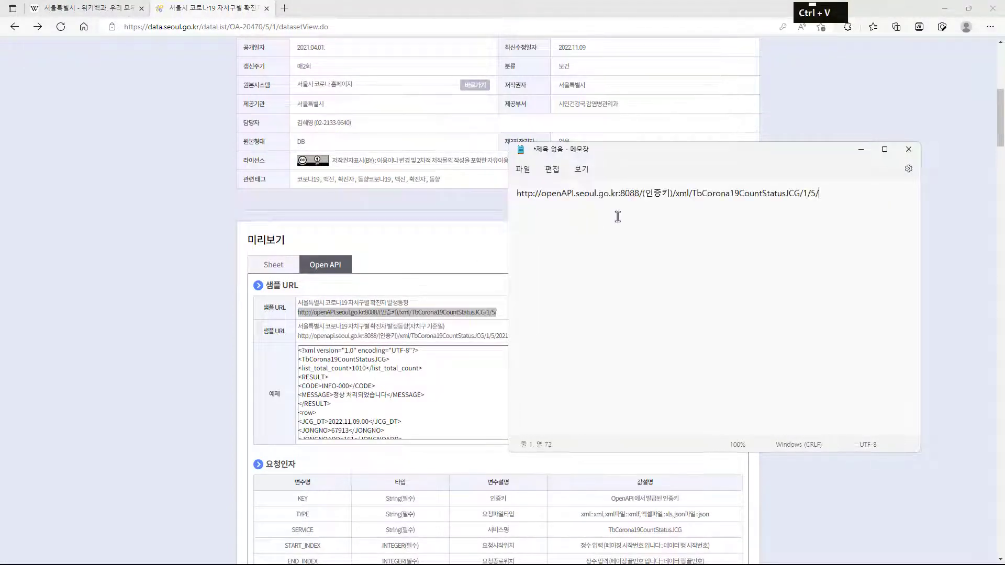
- Replace the (인증키) placeholder in the pasted URL with the issued authentication key
drag(644, 198, 666, 199)
click(664, 201)
key(Left)
key(Left)
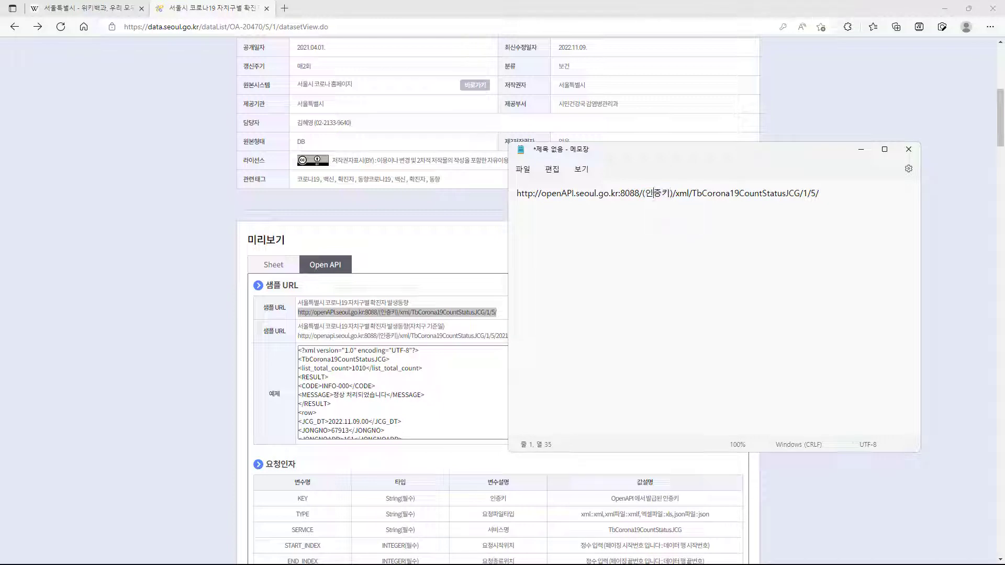
key(Left)
key(shift+Right)
key(shift+Right)
key(Left)
key(Left)
key(shift+Right)
key(shift+Right)
key(shift+Right)
key(shift+Right)
key(shift+Right)
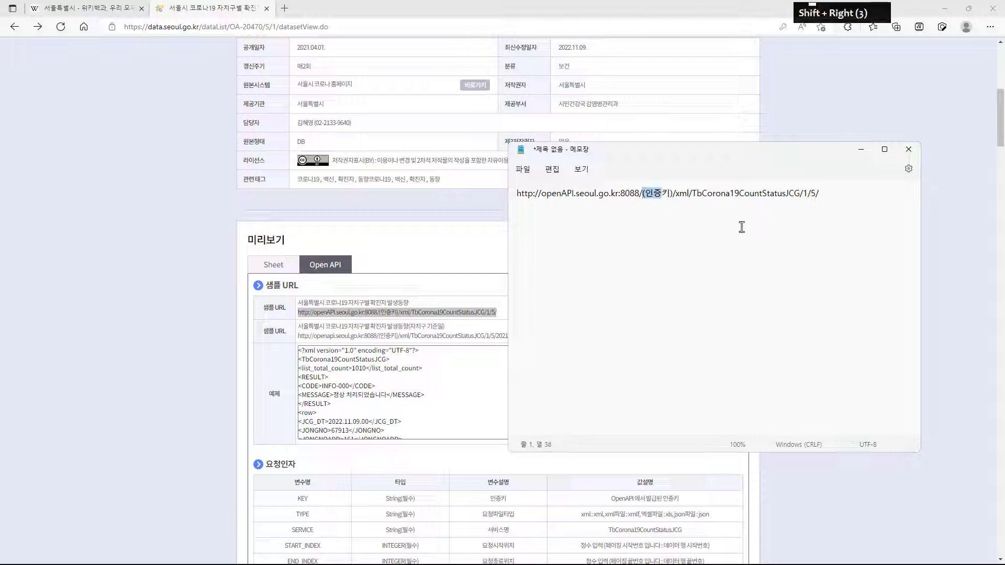
key(ctrl+v)
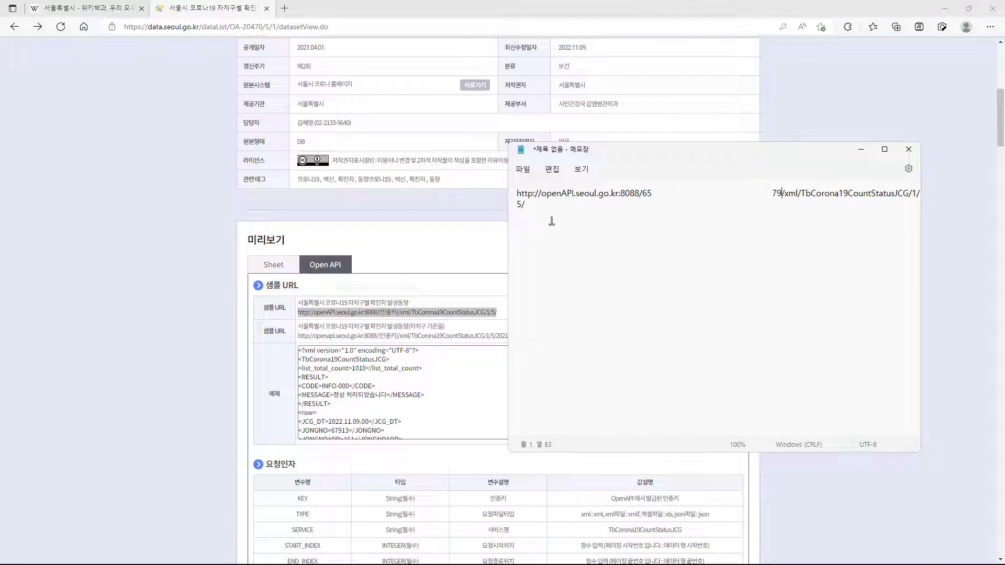
- Copy the complete request URL containing the authentication key and load it in a new browser tab
key(ctrl+a)
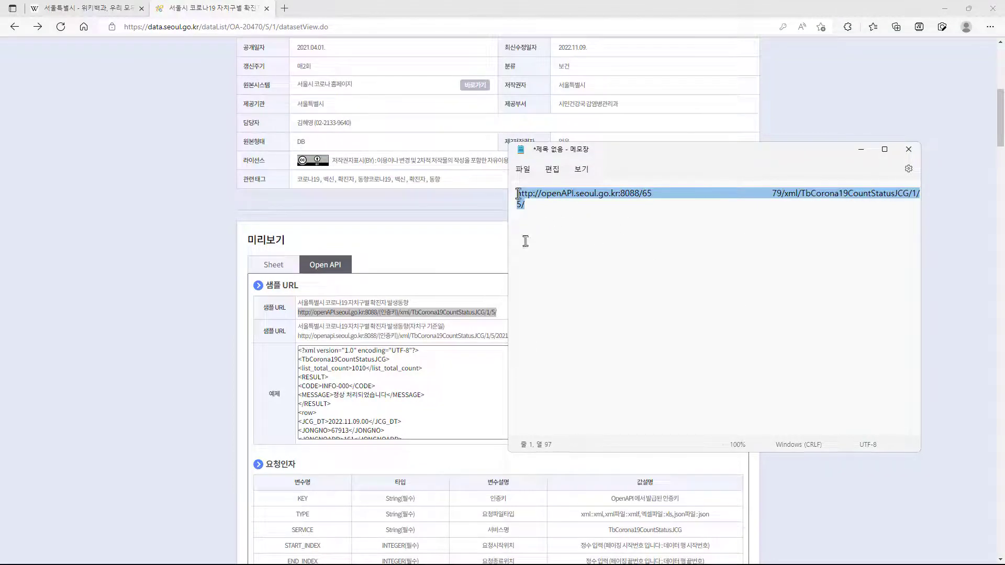
key(ctrl+c)
click(284, 8)
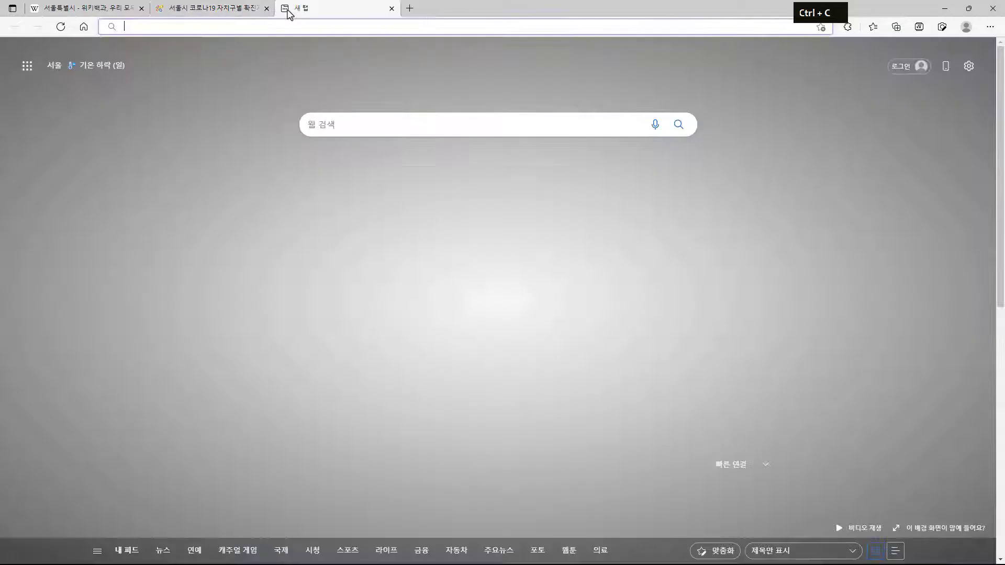
key(ctrl+v)
key(Return)
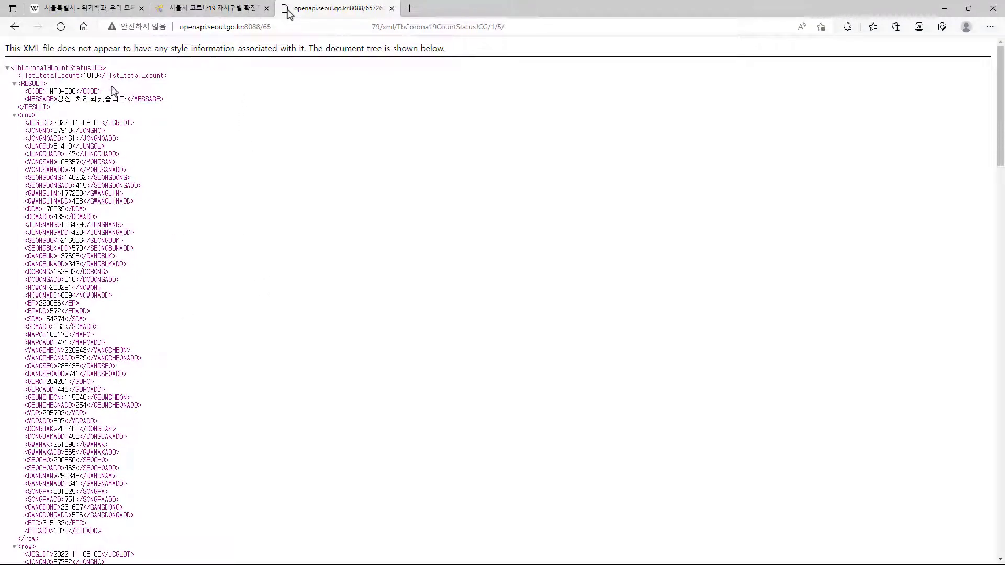
- Examine the rows of the XML response and compare them with the output field descriptions on the dataset page
scroll(196, 299, down, 20)
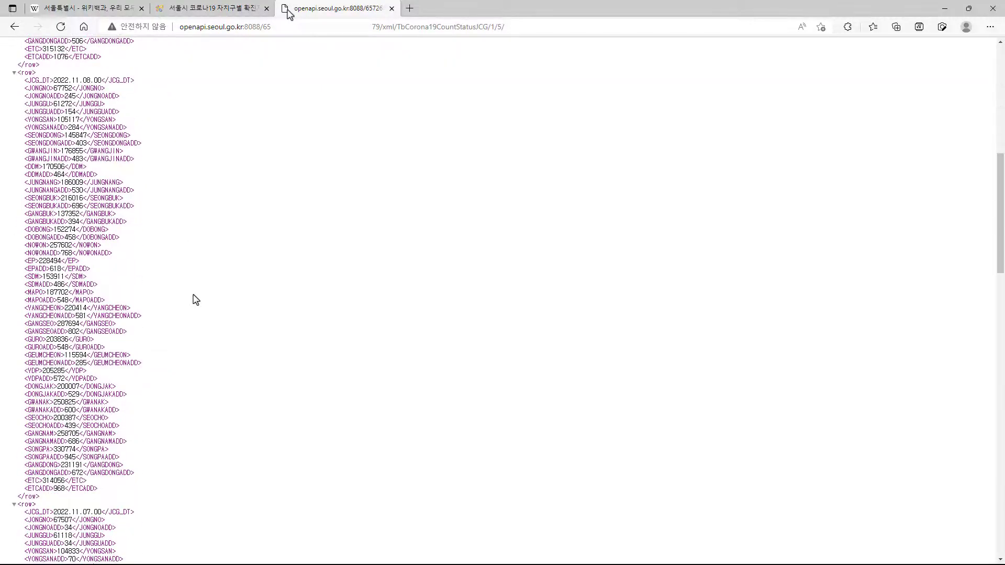
scroll(195, 299, up, 20)
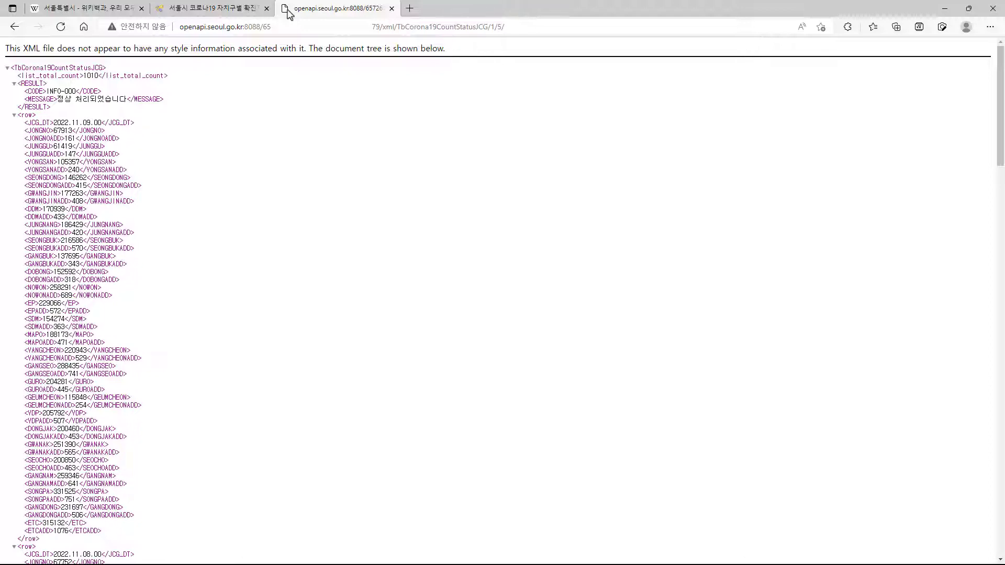
click(191, 8)
scroll(244, 450, down, 7)
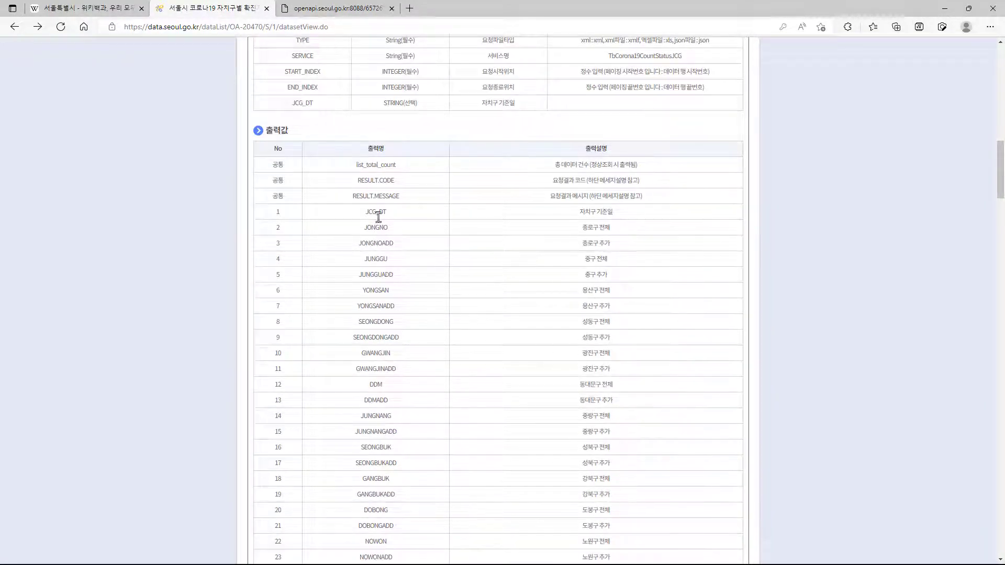
scroll(423, 322, down, 20)
scroll(423, 322, up, 6)
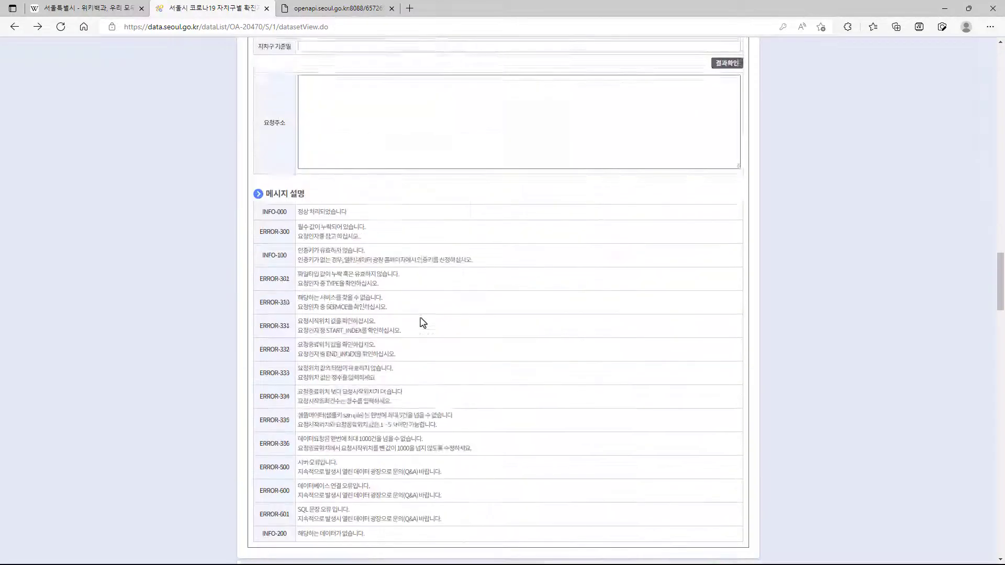
scroll(422, 322, up, 15)
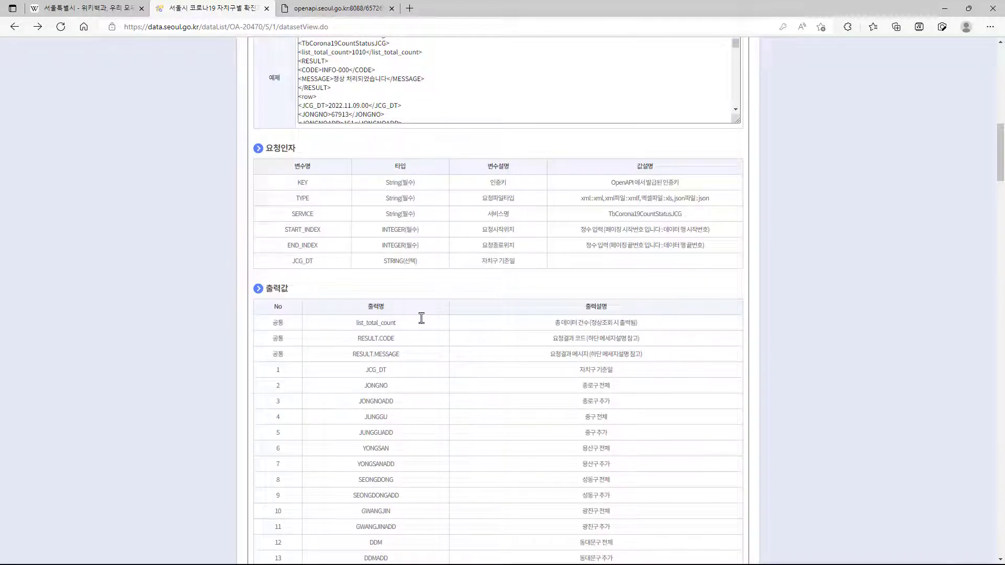
click(320, 14)
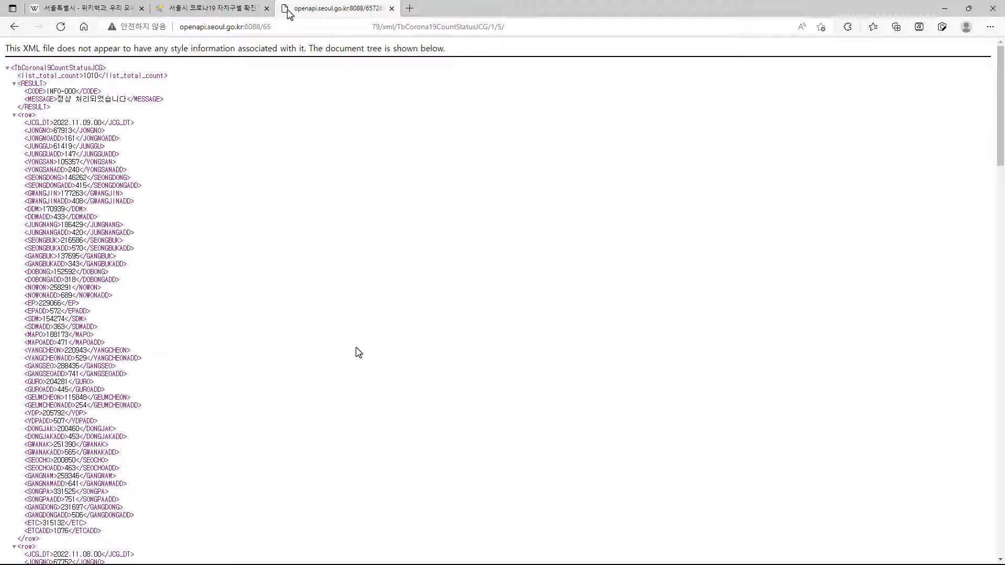
- Switch to Excel and, on a new worksheet, import the XML data from the request URL containing the authentication key into the Power Query editor
key(alt+Tab)
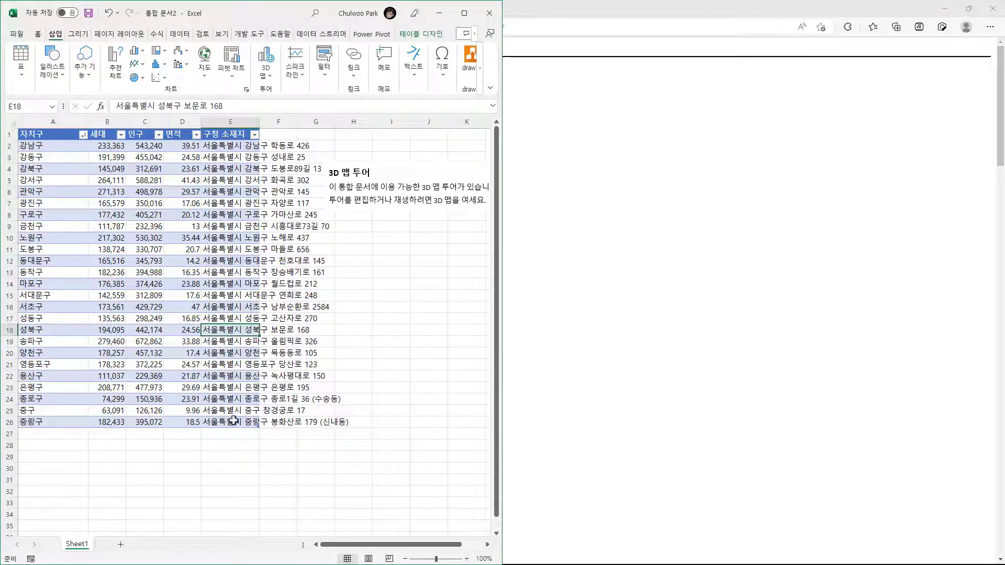
click(121, 545)
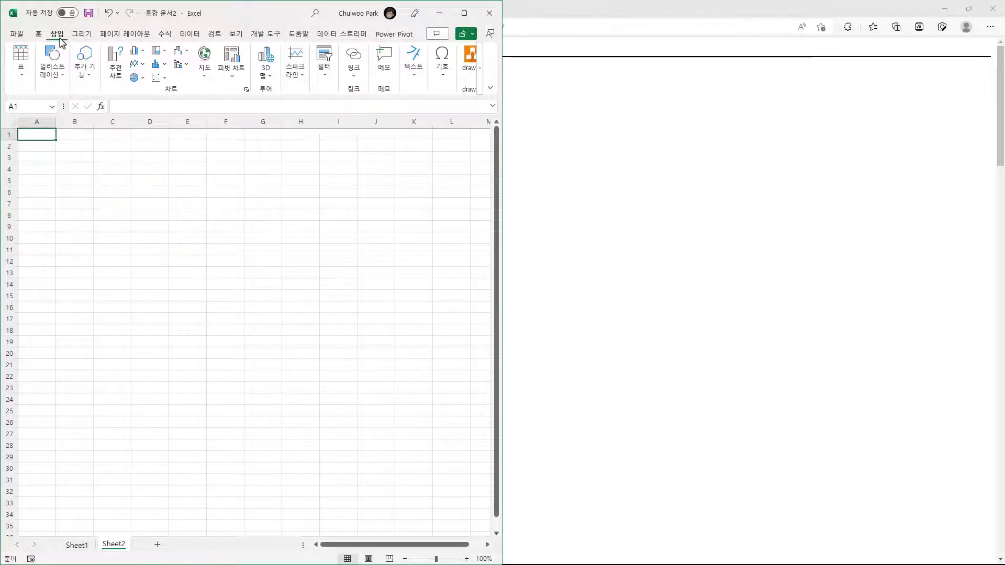
click(189, 35)
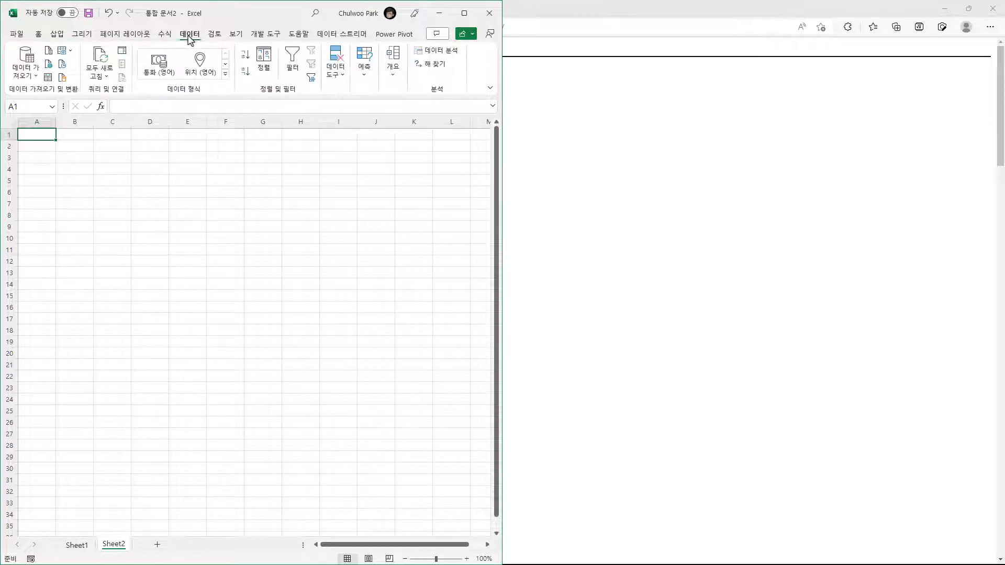
click(26, 73)
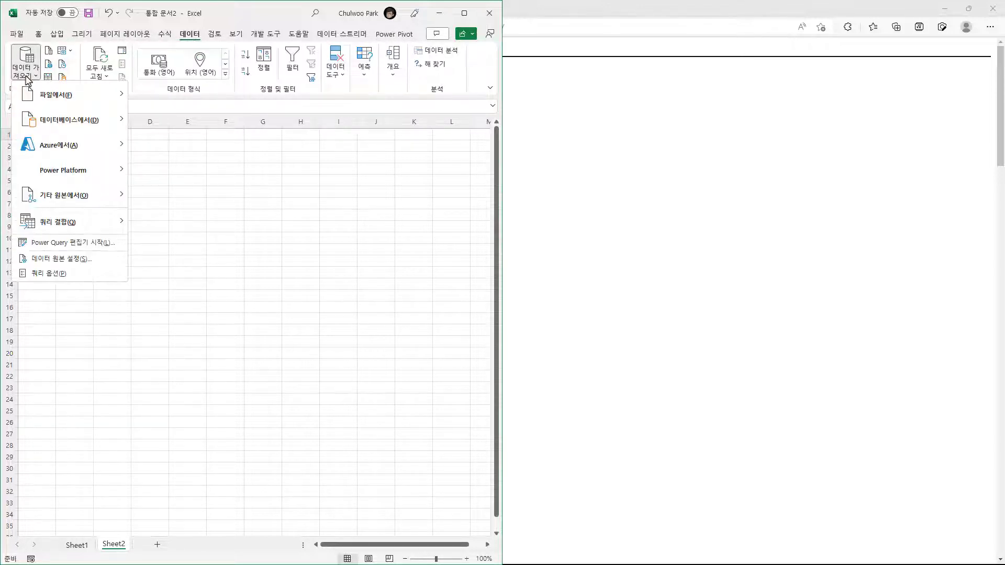
mouse_move(38, 95)
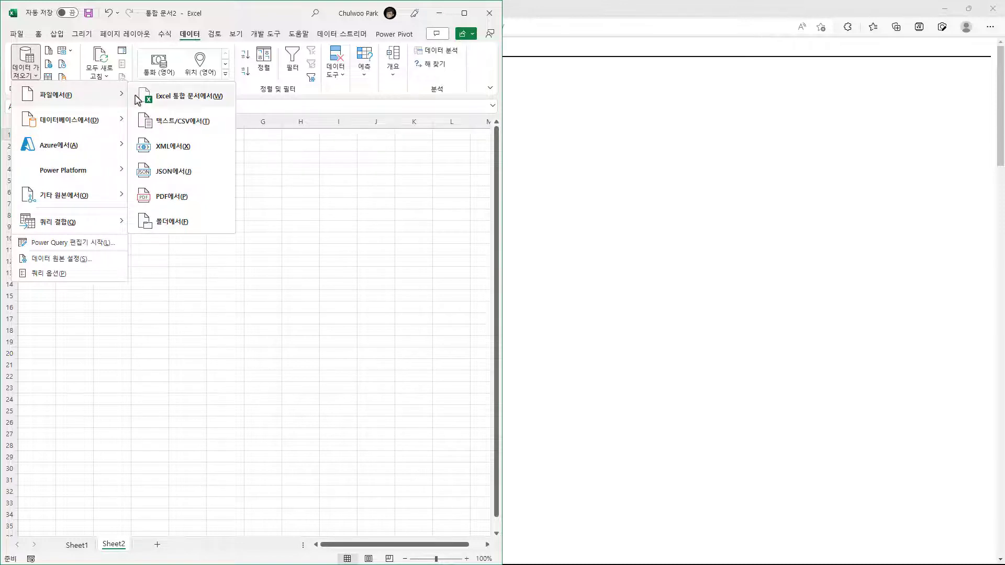
click(194, 156)
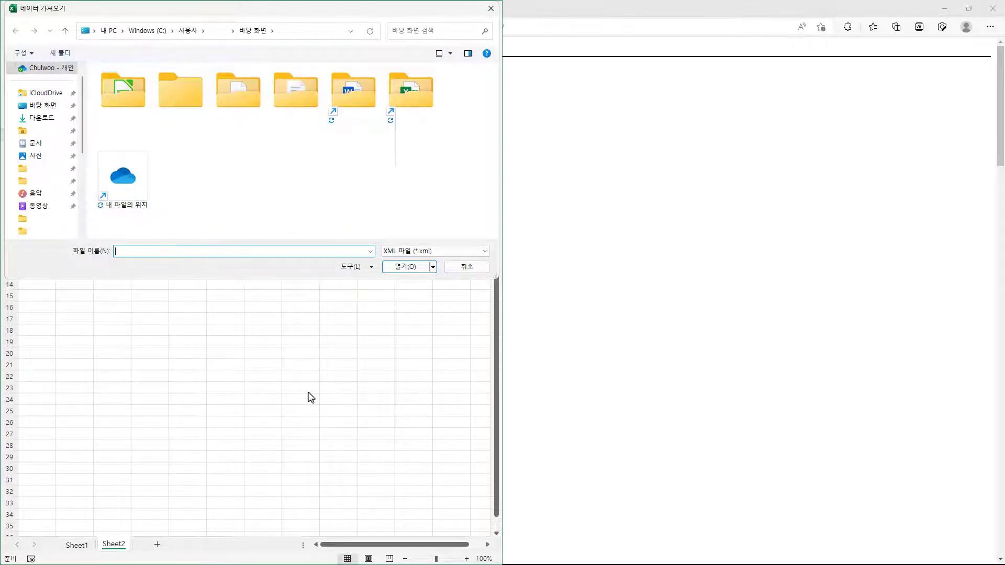
key(ctrl+v)
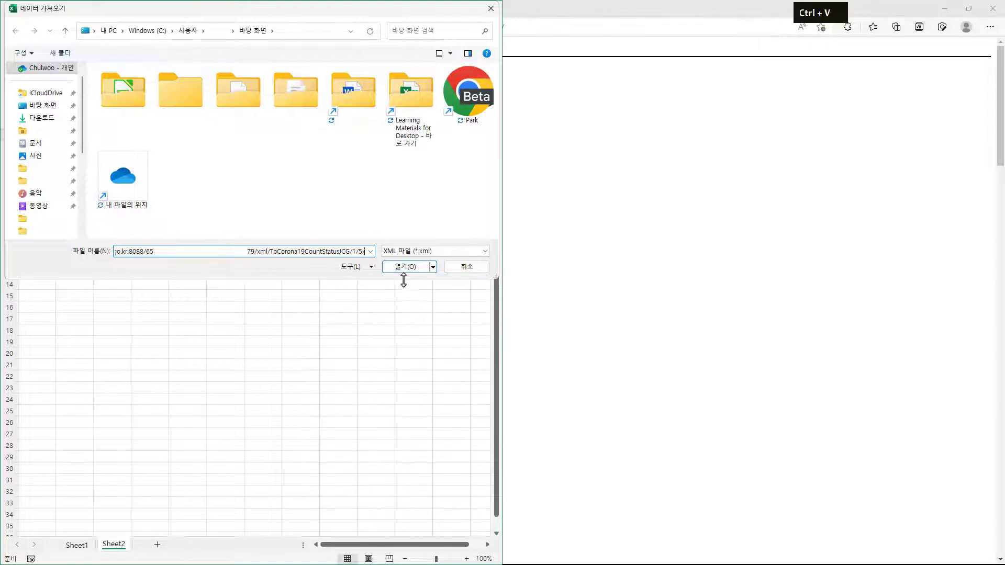
click(408, 267)
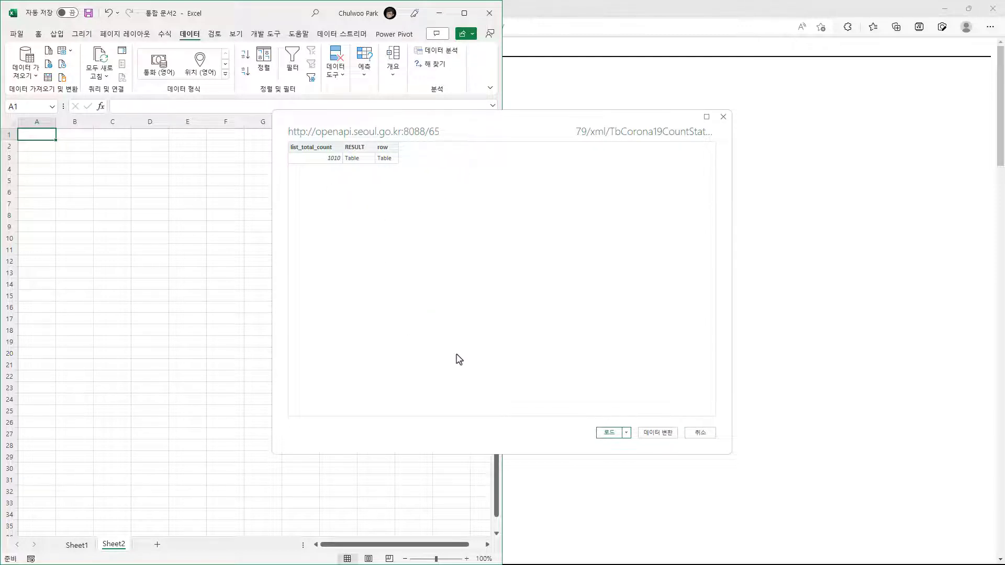
click(658, 433)
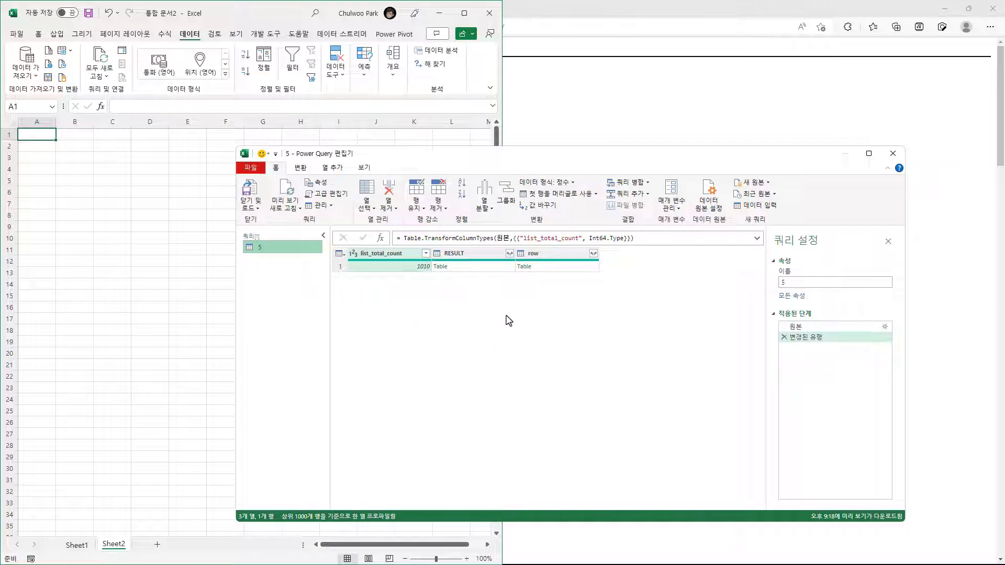
- Expand the RESULT and row table columns with all their fields, without using the original column name as a prefix
click(508, 254)
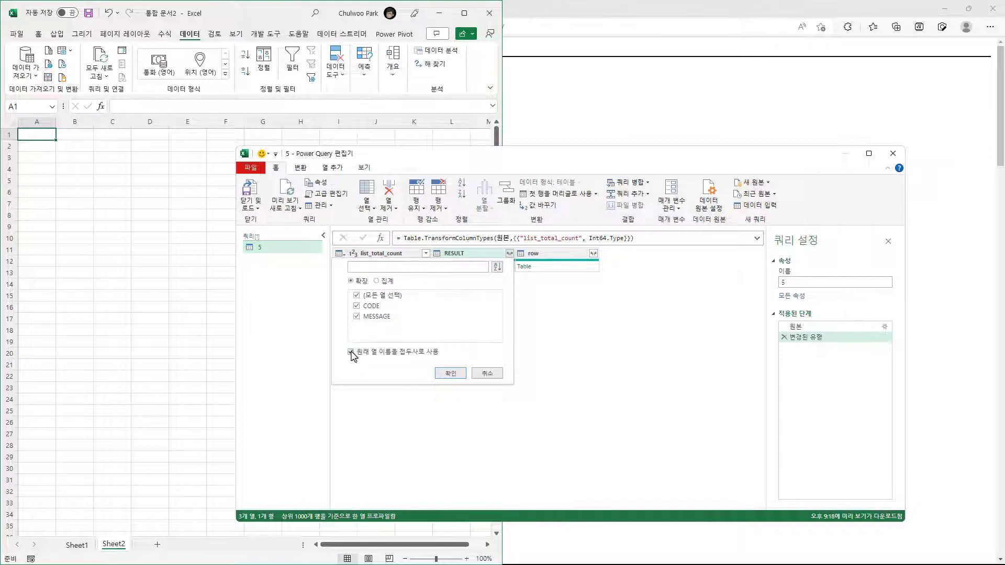
click(351, 352)
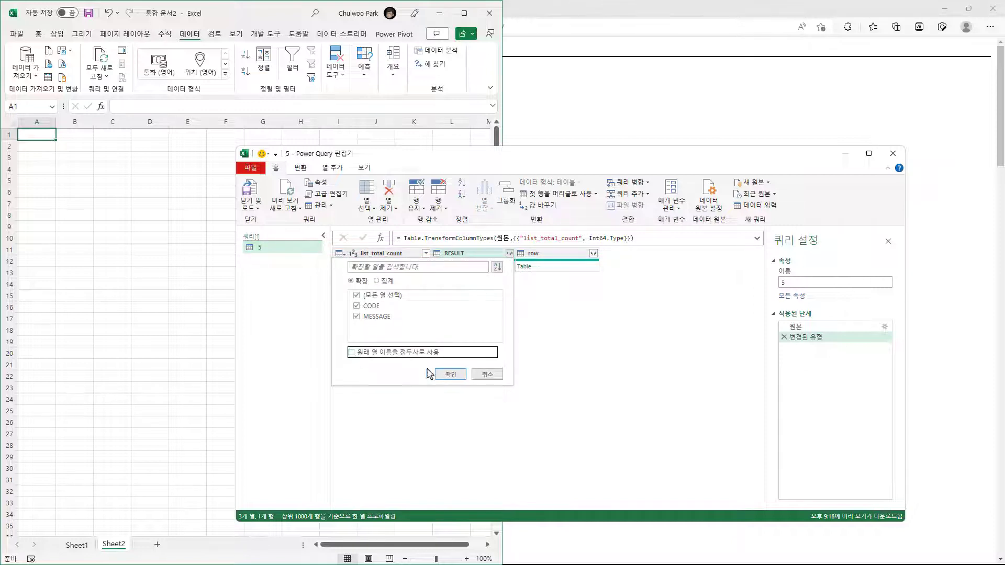
click(454, 373)
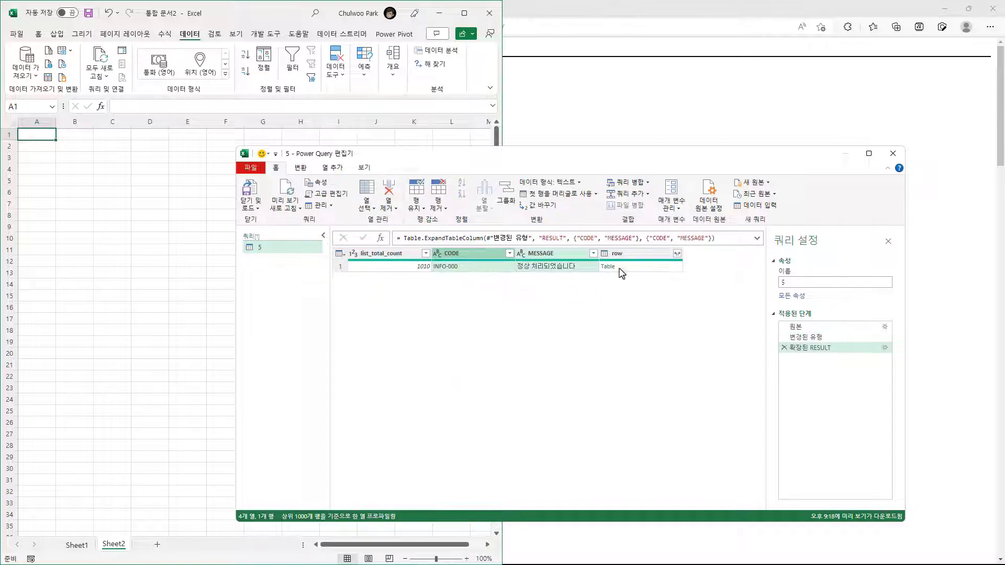
click(678, 253)
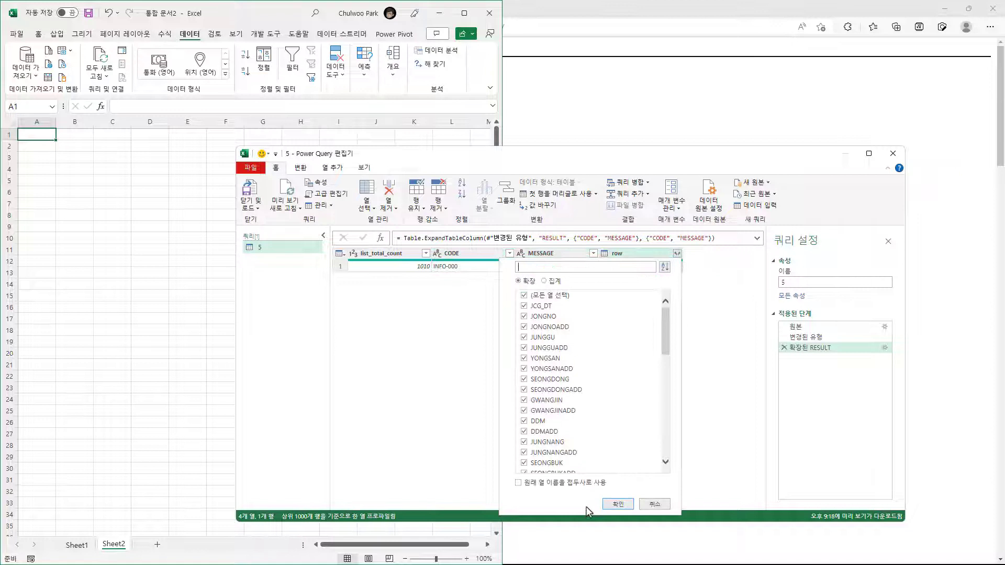
click(617, 504)
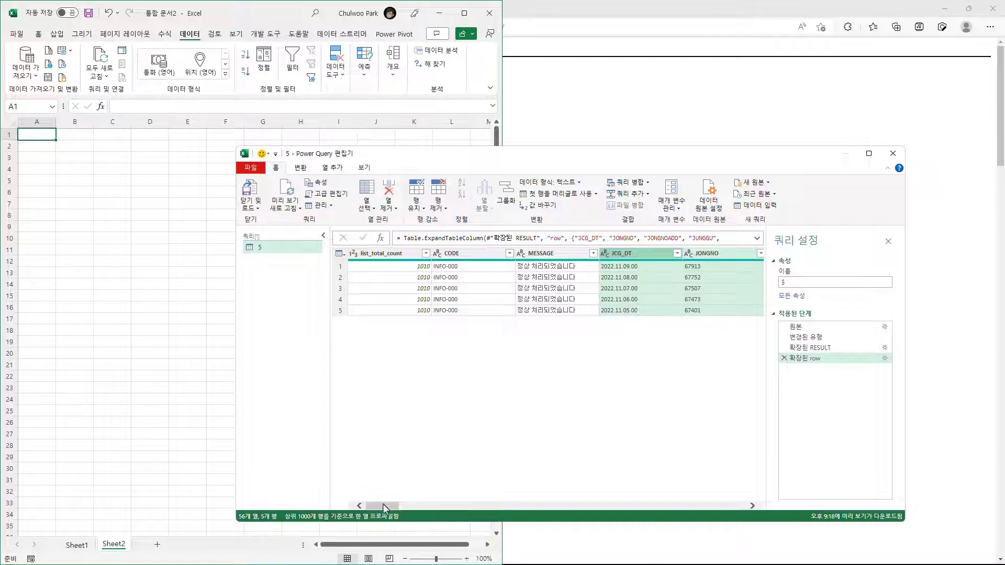
- Try transposing the expanded table's rows and columns, and delete that transpose step from the query
drag(385, 507, 451, 511)
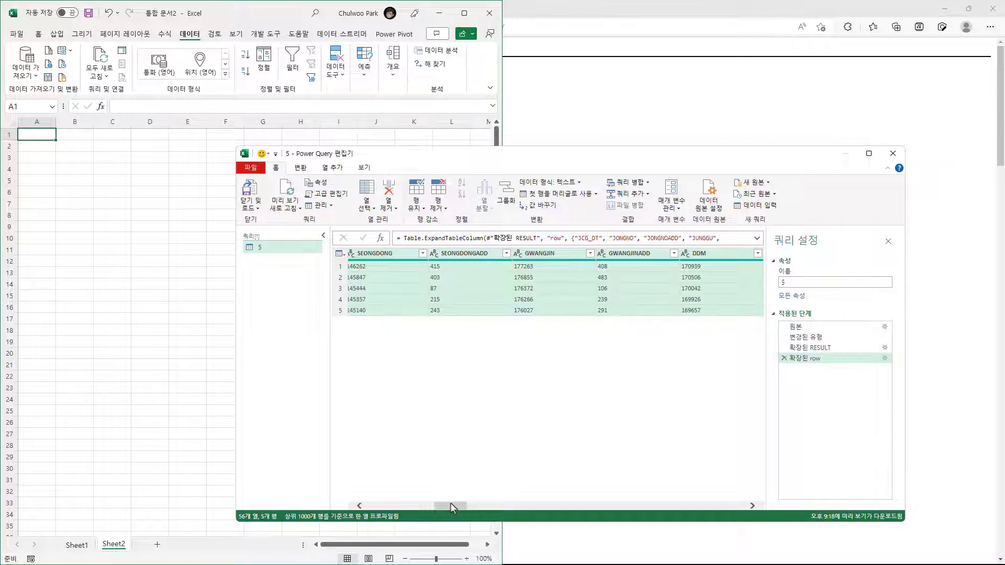
drag(451, 503, 388, 504)
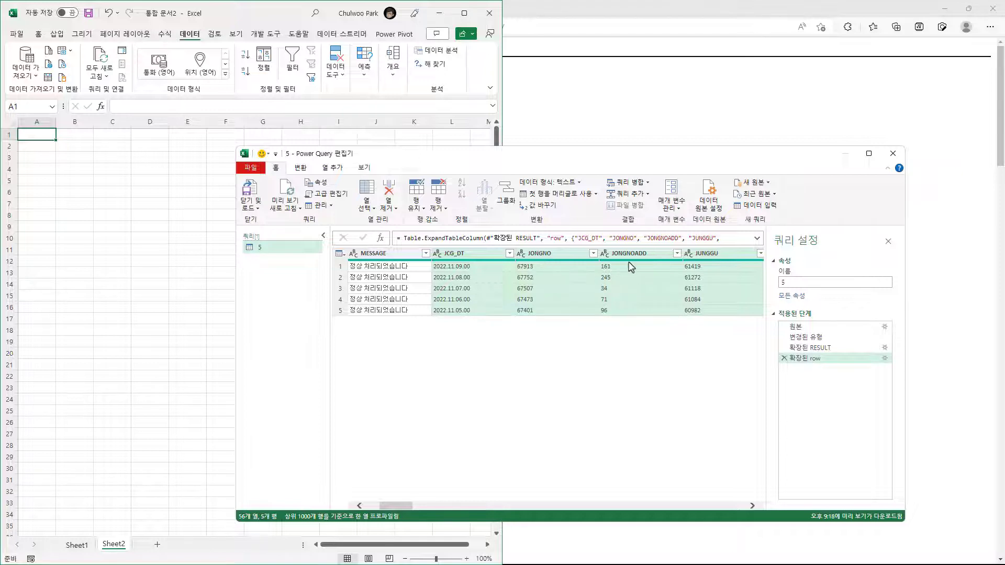
mouse_move(401, 504)
mouse_down()
mouse_move(683, 517)
mouse_move(718, 506)
mouse_move(404, 506)
mouse_up()
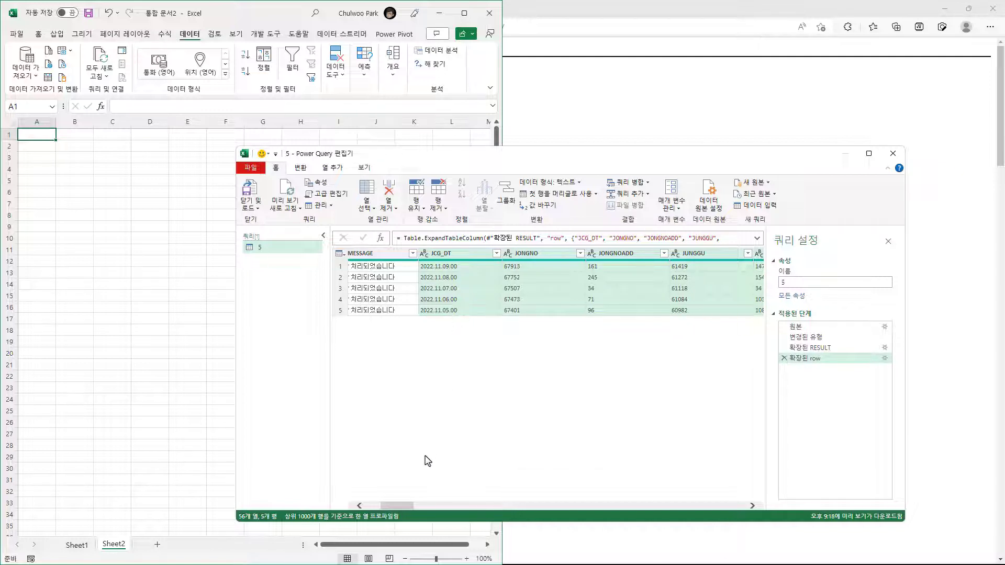
click(806, 358)
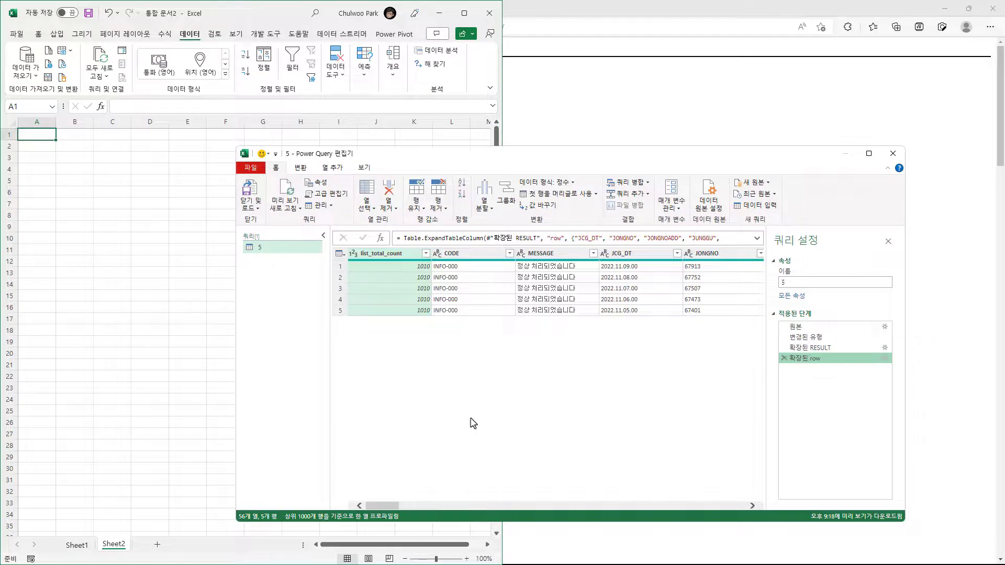
drag(386, 506, 454, 508)
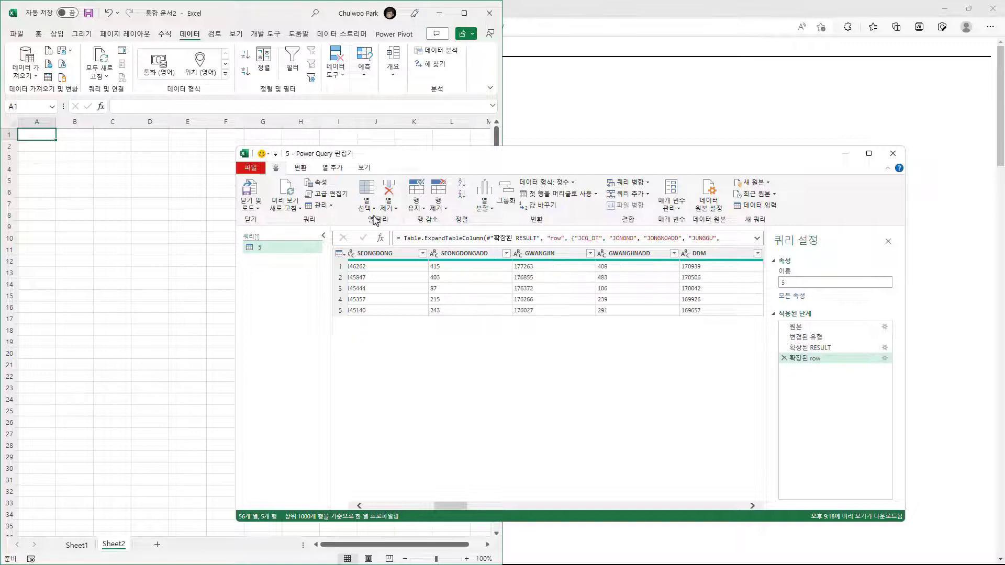
click(301, 167)
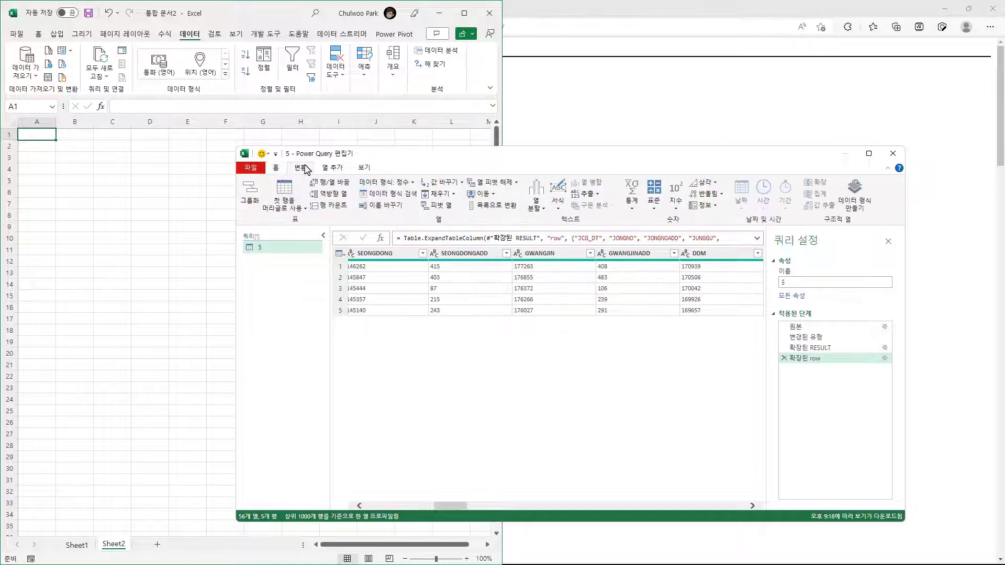
click(339, 187)
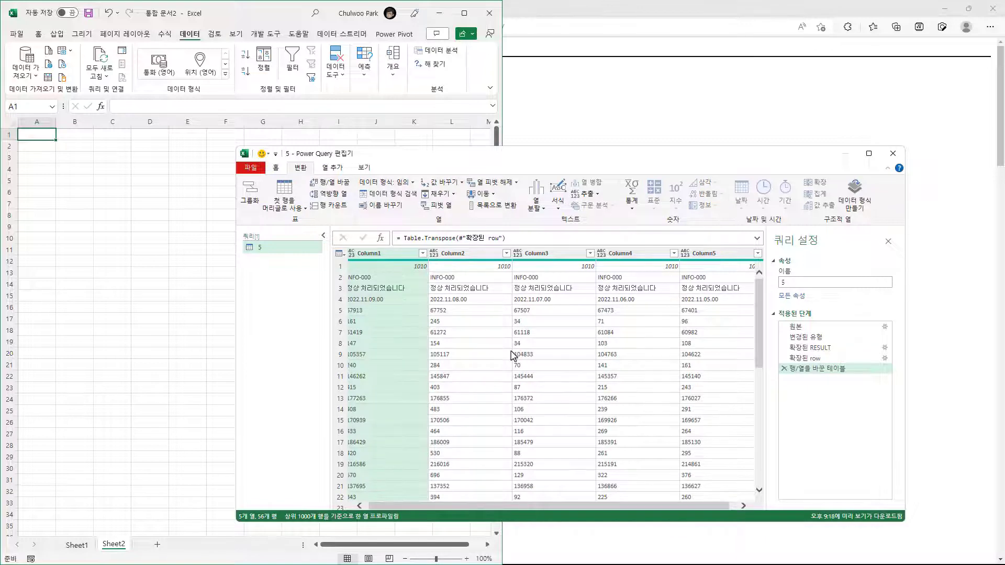
scroll(513, 356, down, 3)
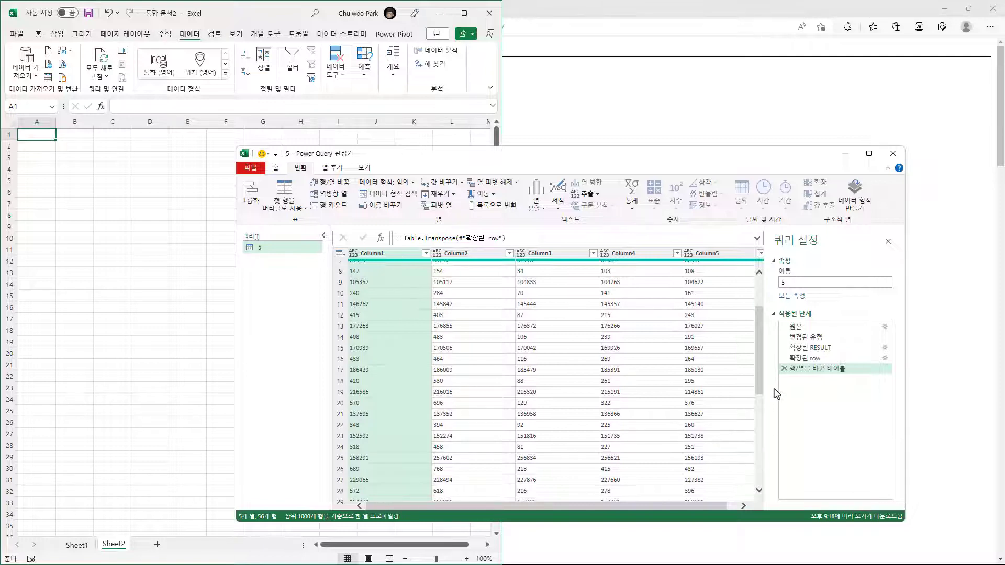
click(783, 369)
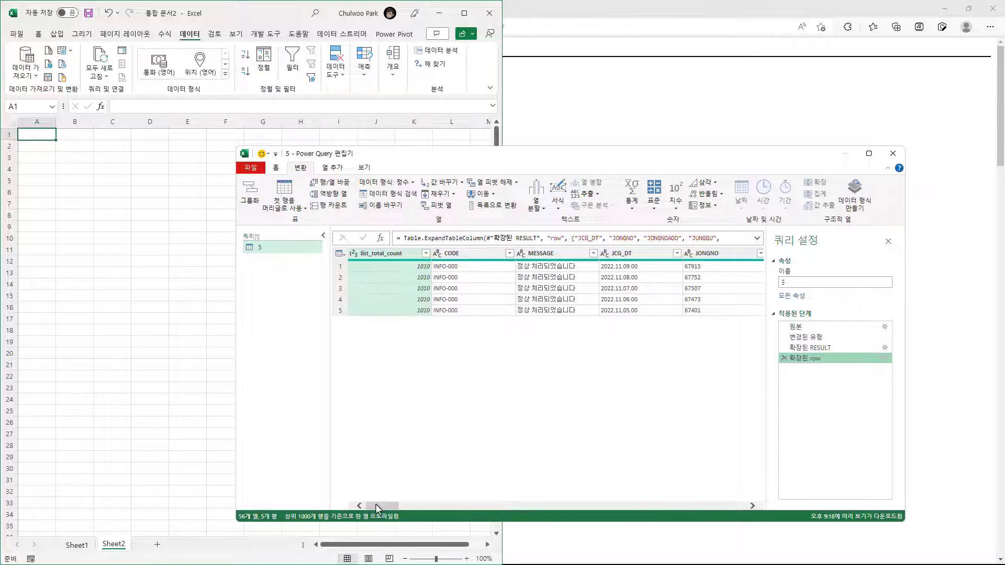
- Demote the column headers to the first row and transpose the table's rows and columns
drag(378, 506, 457, 503)
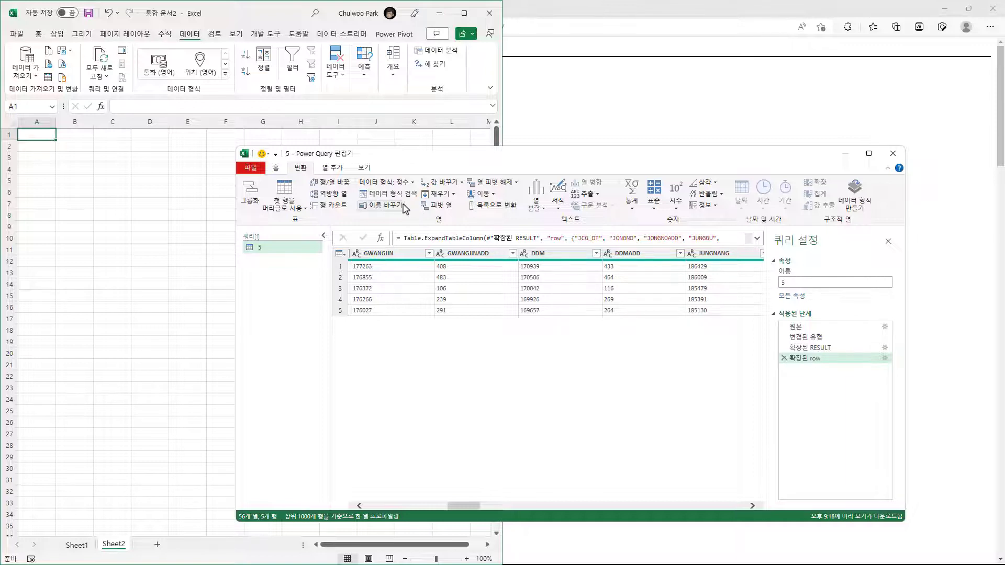
click(306, 209)
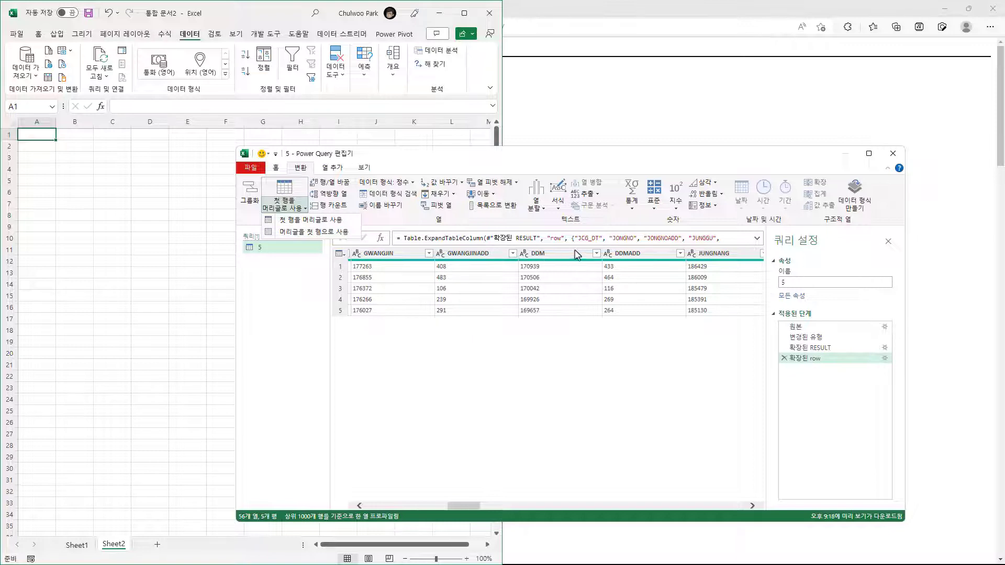
click(327, 236)
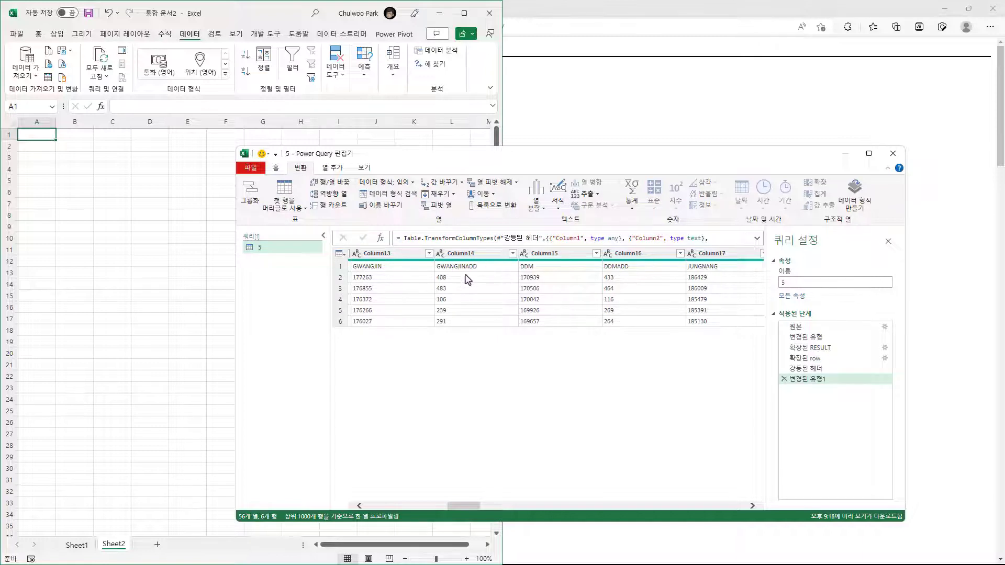
click(343, 185)
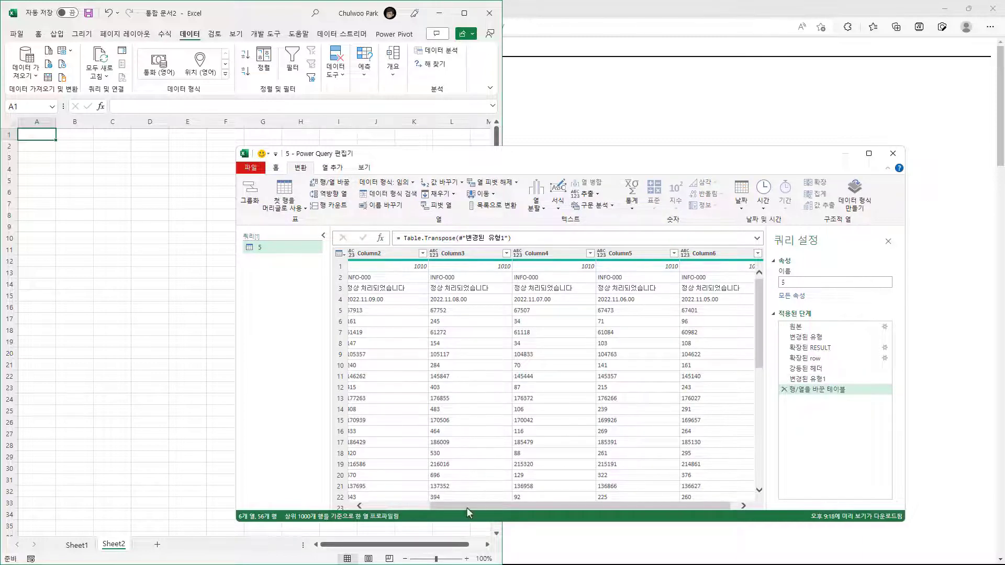
- Remove Column3, Column4, Column5 and Column6 from the transposed table
drag(466, 506, 434, 500)
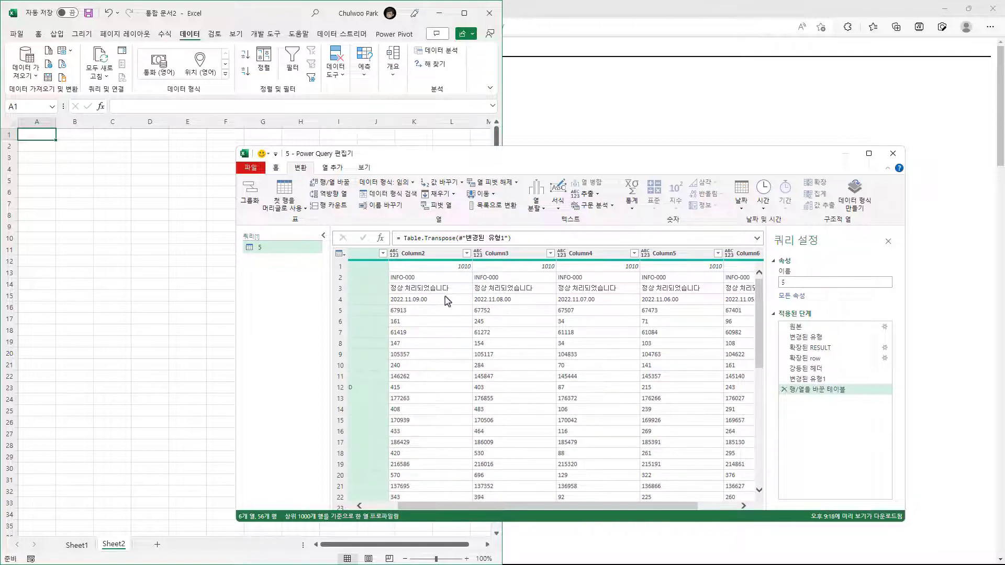
right_click(497, 255)
click(509, 272)
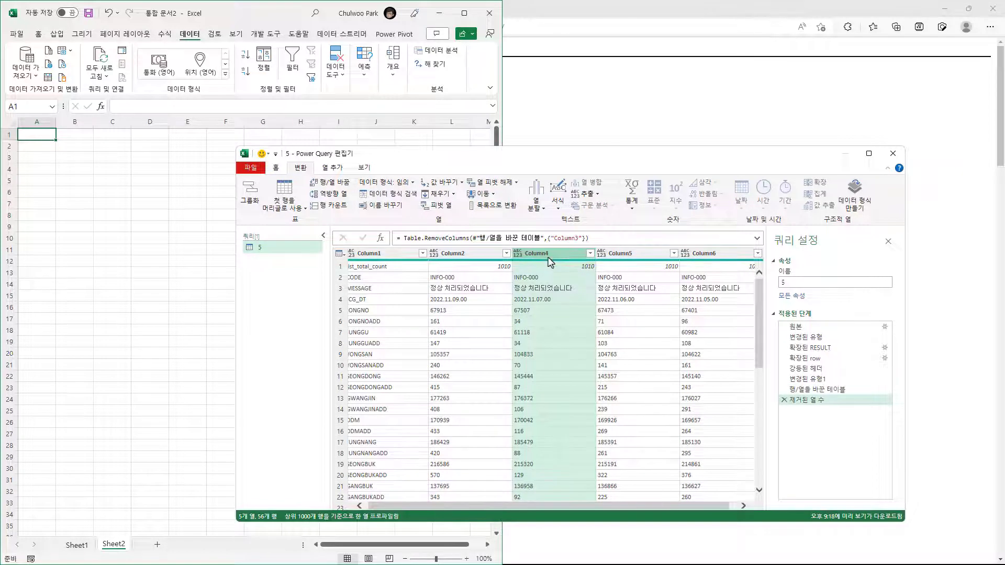
right_click(550, 262)
click(586, 283)
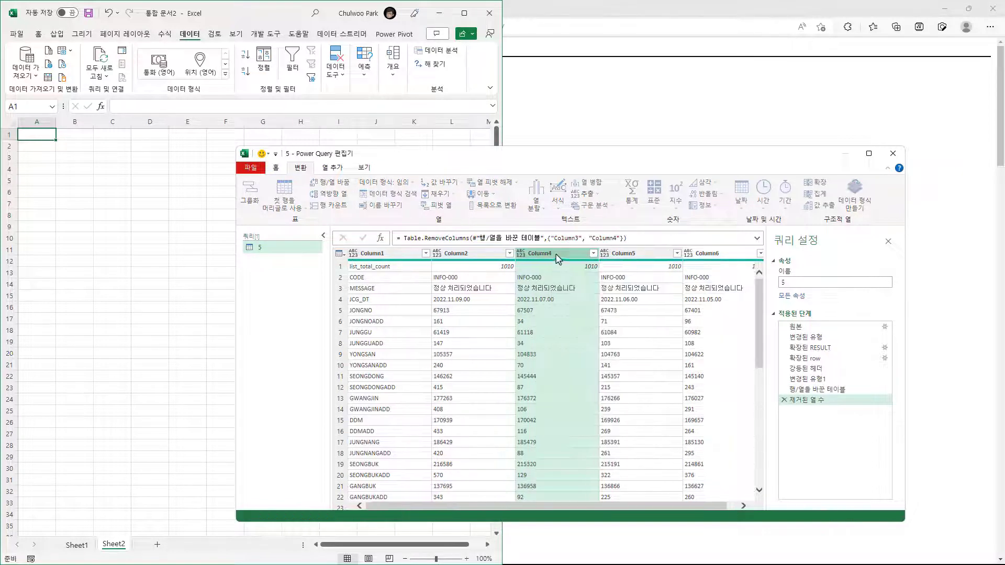
right_click(557, 258)
click(585, 283)
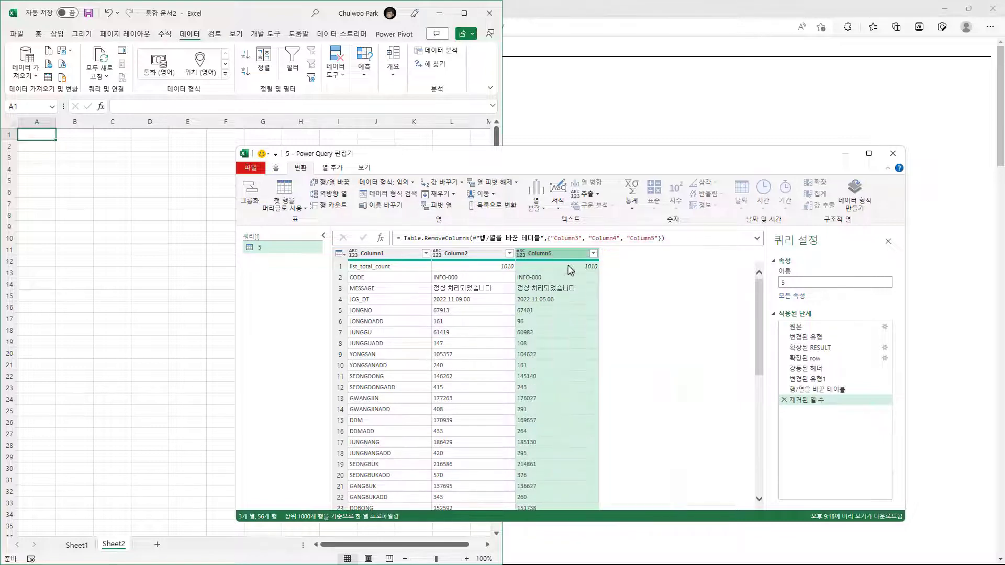
right_click(560, 258)
click(585, 283)
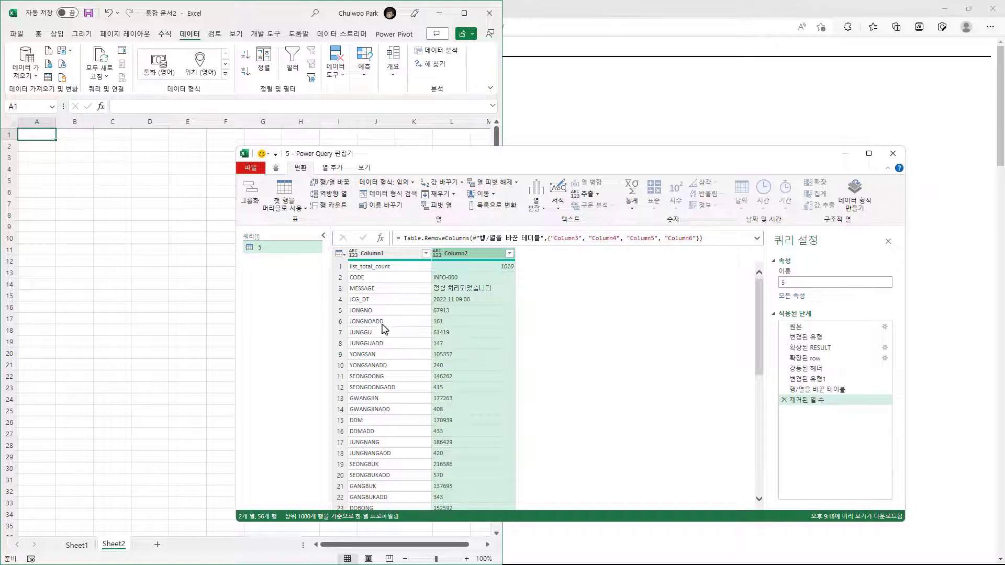
- Remove alternate rows from the query, with first row to remove 6, 1 row to remove and 1 row to keep
click(452, 323)
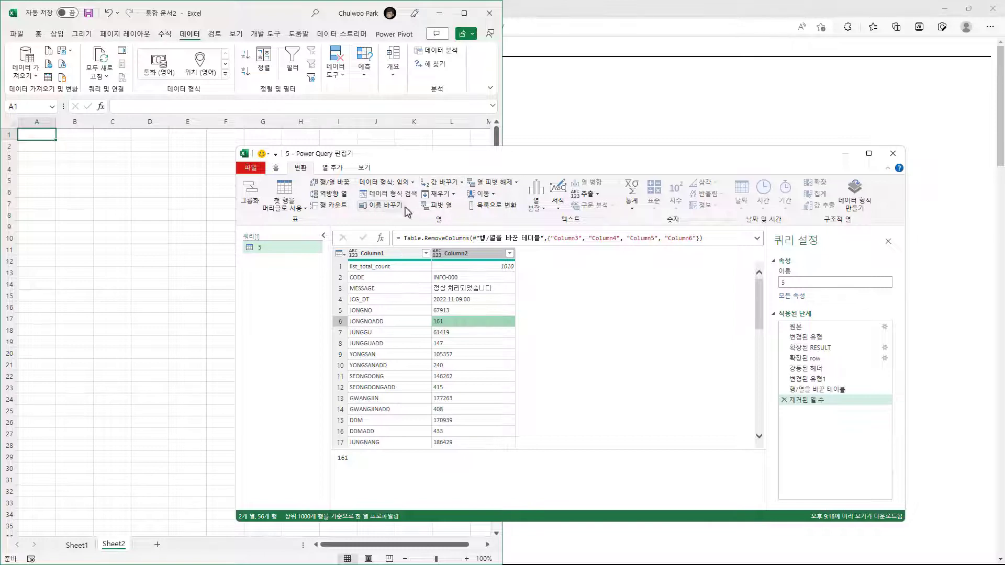
scroll(408, 209, up, 1)
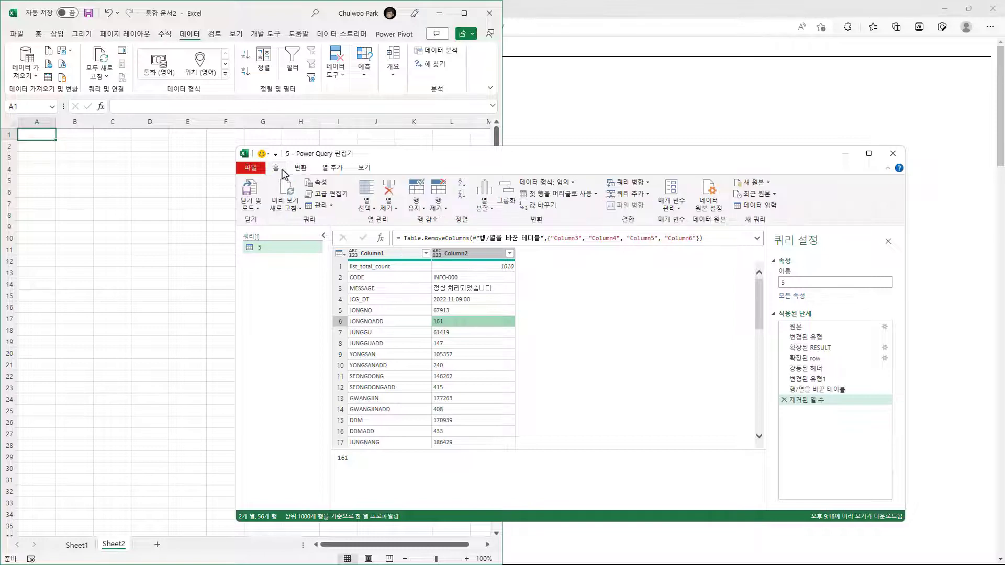
click(446, 209)
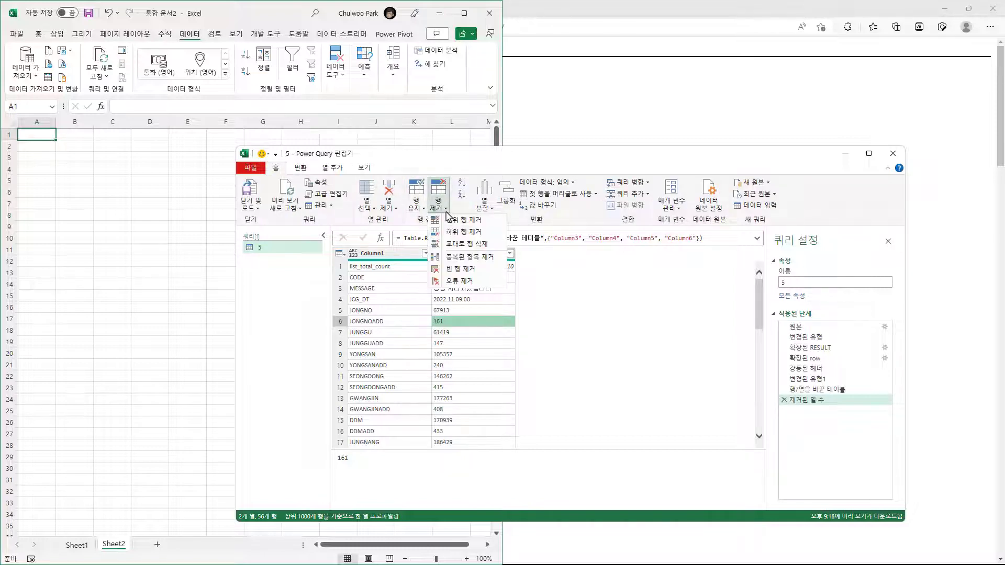
click(475, 248)
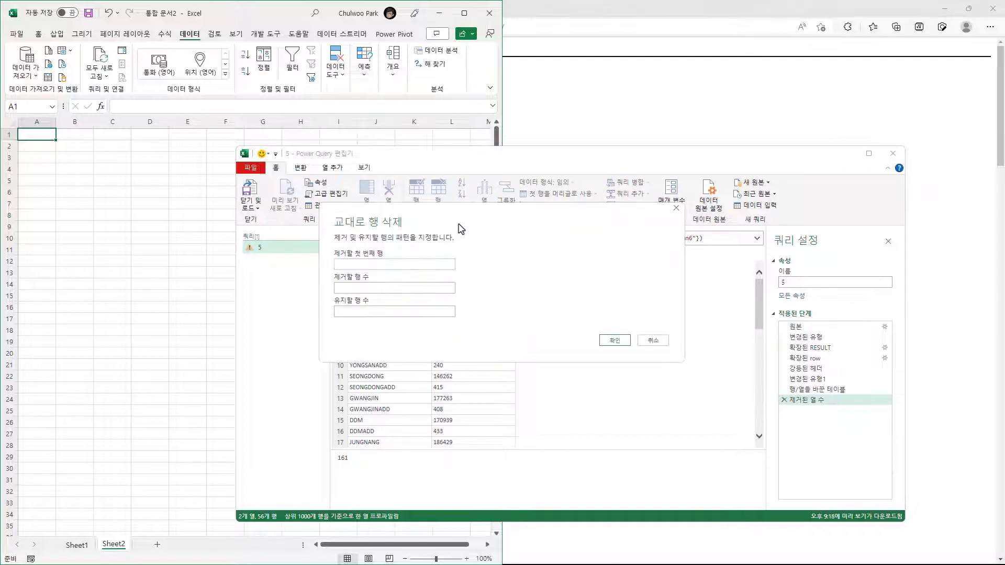
drag(456, 219, 606, 223)
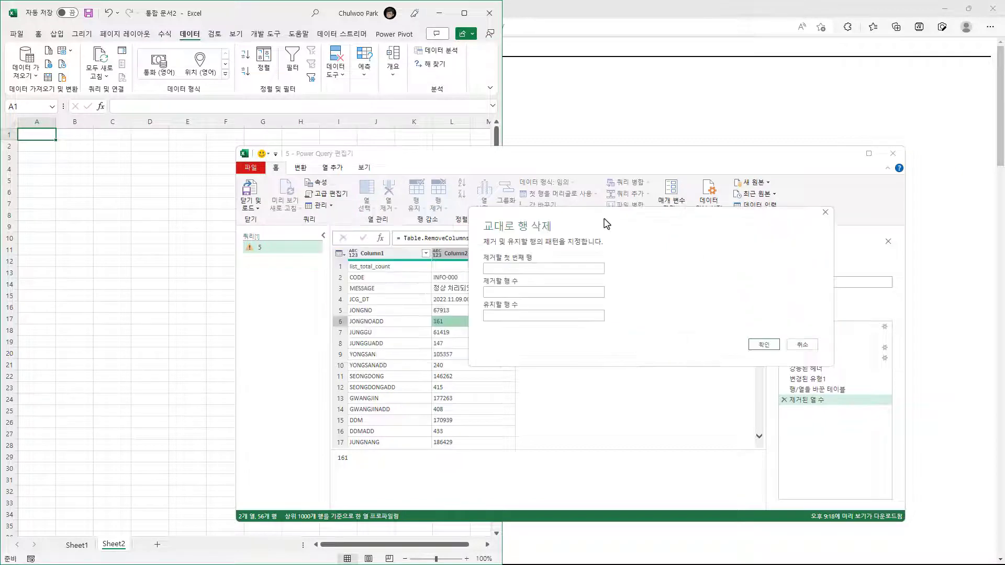
click(528, 270)
text(6)
text(1)
click(502, 314)
click(765, 347)
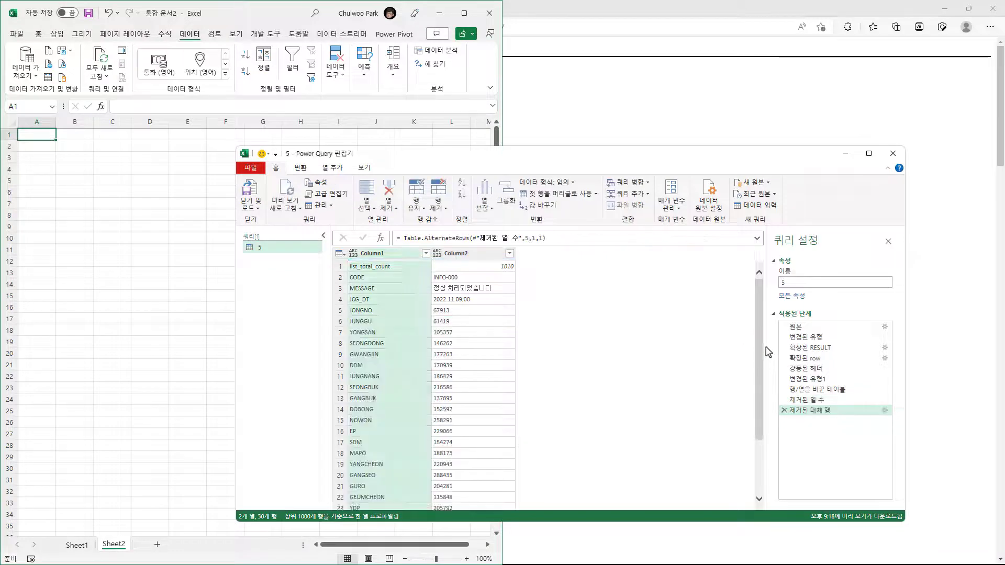
- Remove the top 3 rows (list_total_count, CODE and MESSAGE) from the query table
scroll(381, 381, down, 3)
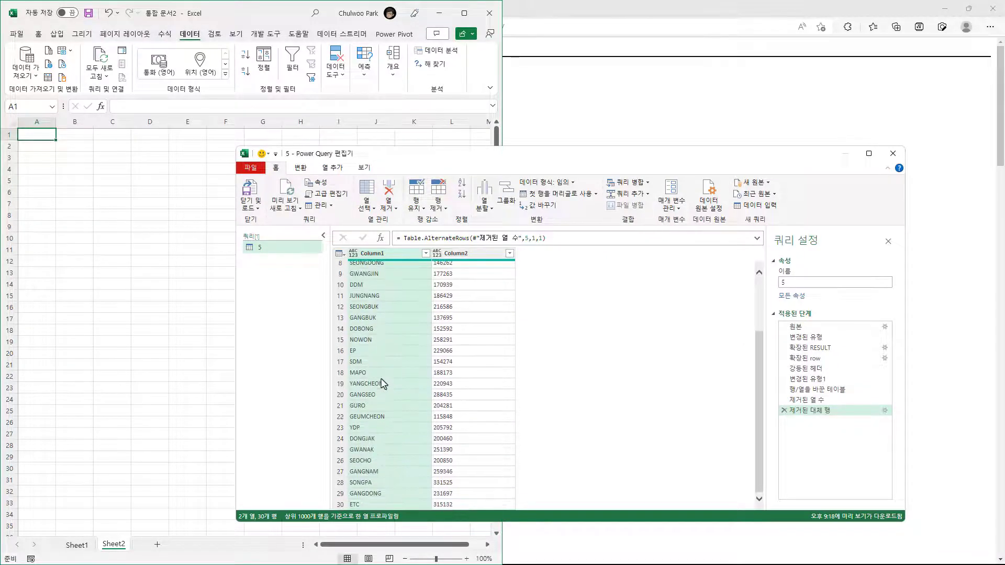
scroll(383, 384, up, 3)
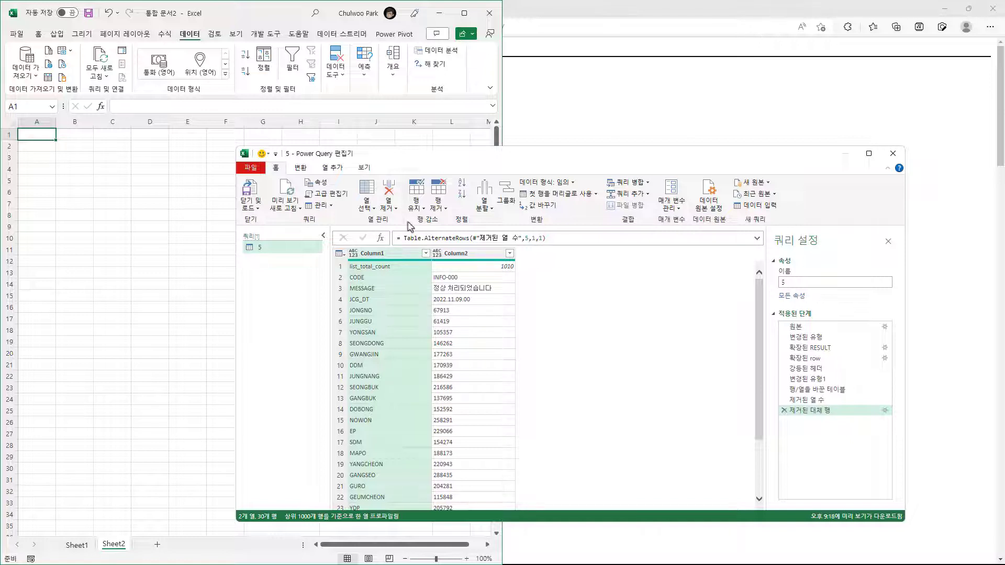
click(441, 212)
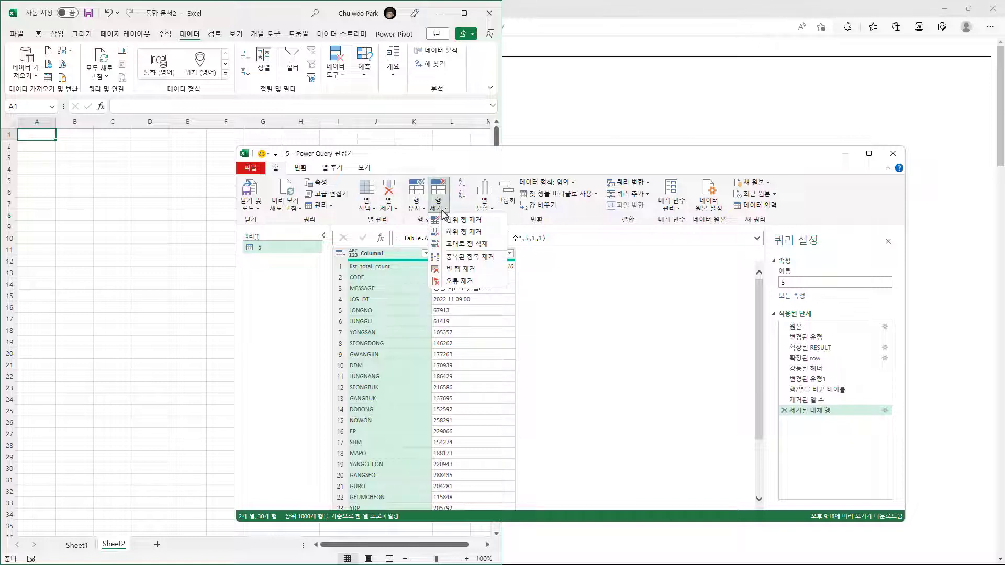
click(450, 221)
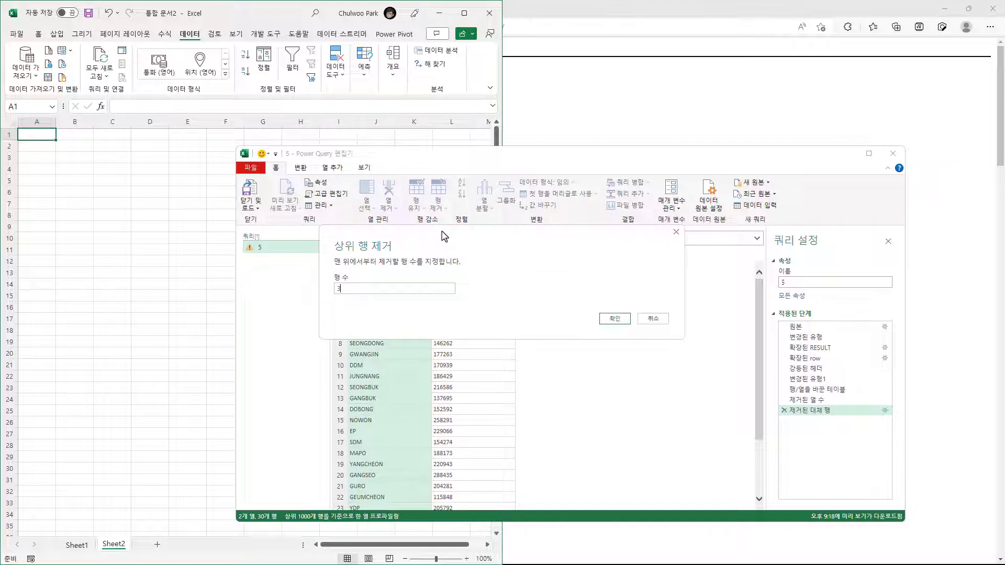
click(628, 319)
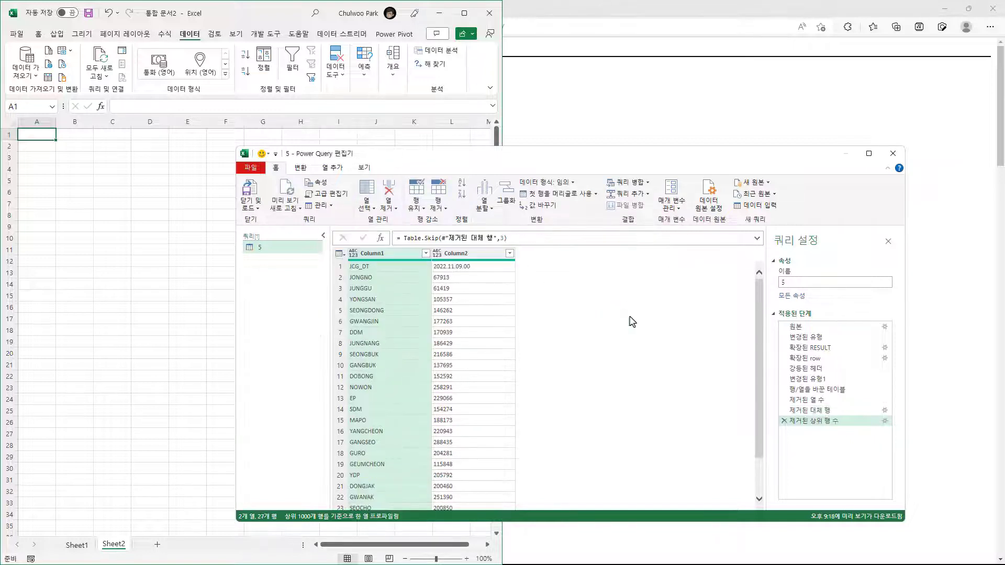
- Remove the bottom 1 row (ETC) from the query table
click(342, 266)
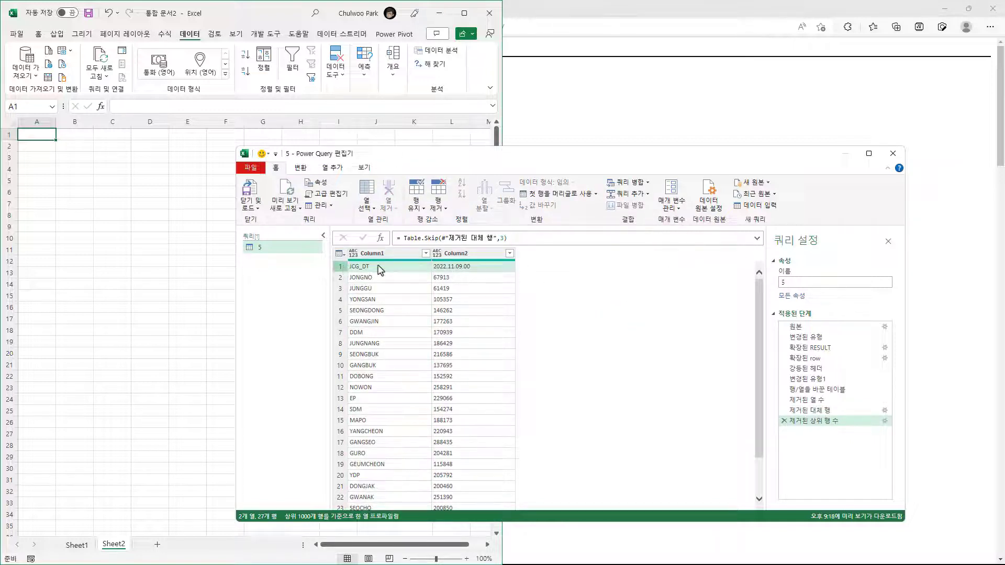
scroll(464, 378, down, 2)
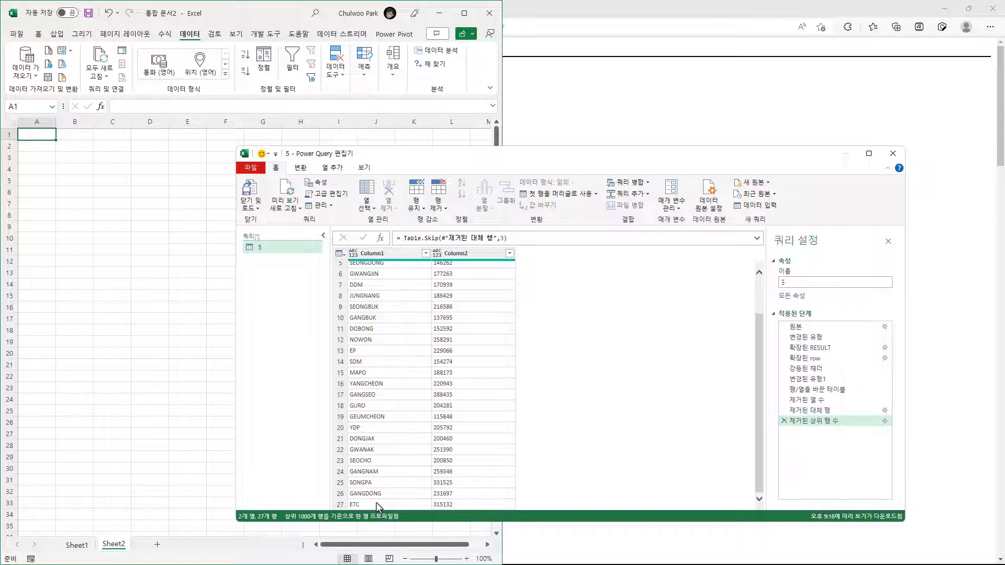
click(448, 208)
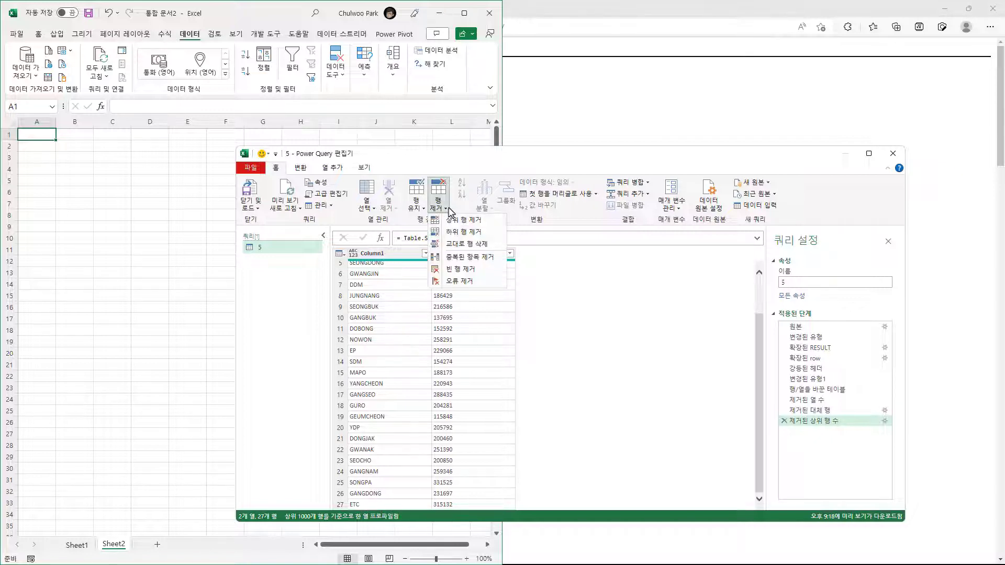
click(459, 235)
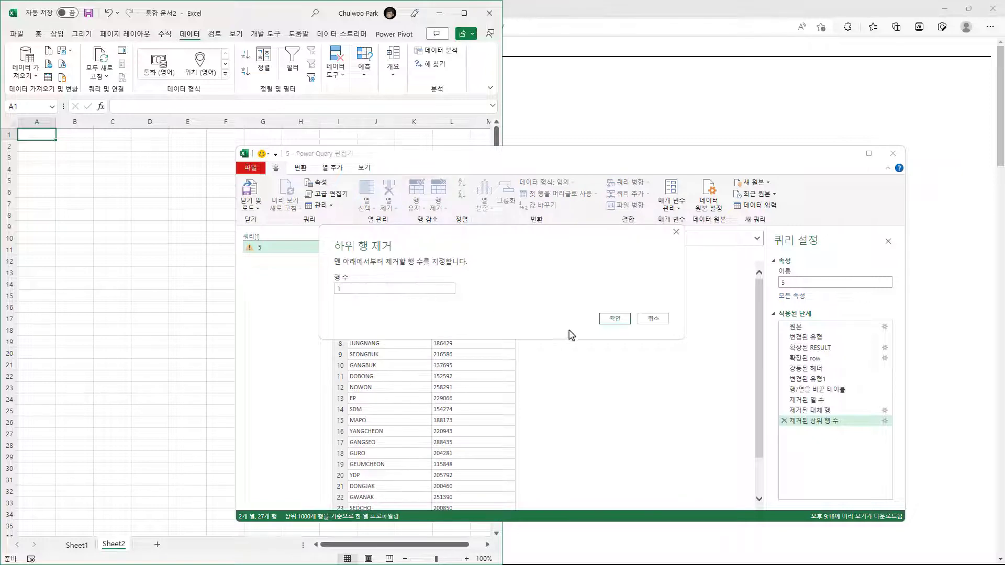
click(613, 318)
scroll(483, 412, down, 1)
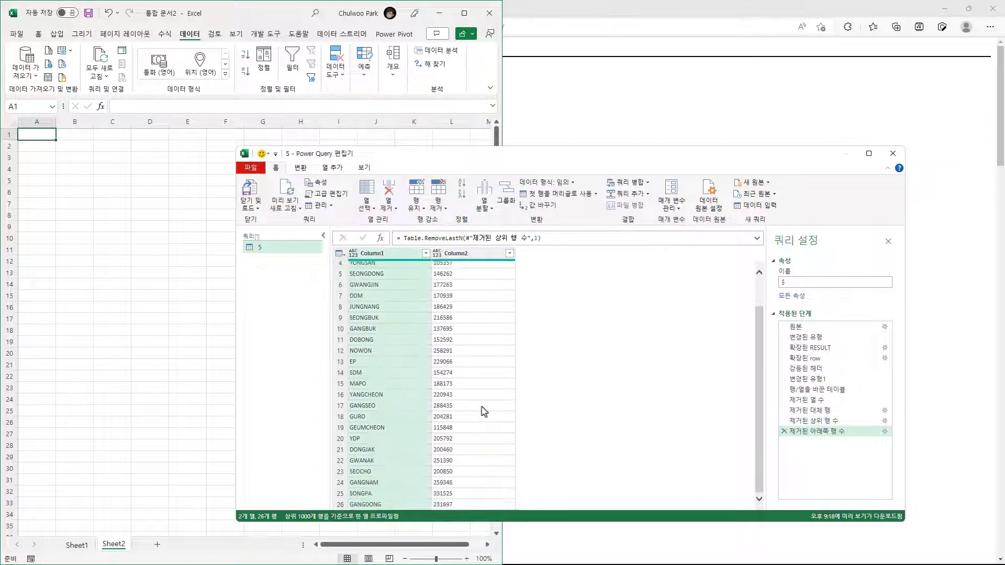
scroll(404, 447, up, 1)
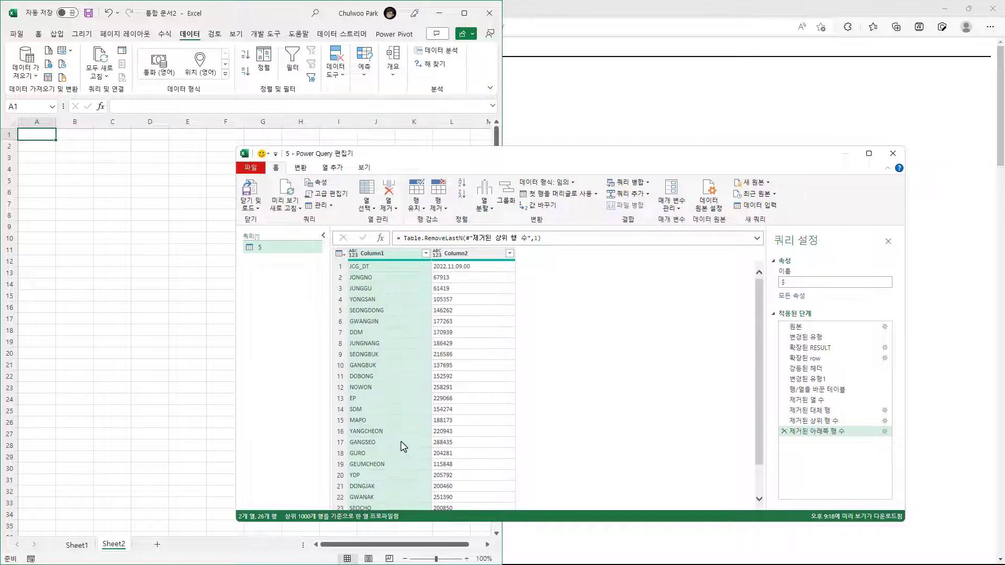
- Close the query editor, load the result as a table on a new worksheet, and maximize the workbook window
click(248, 192)
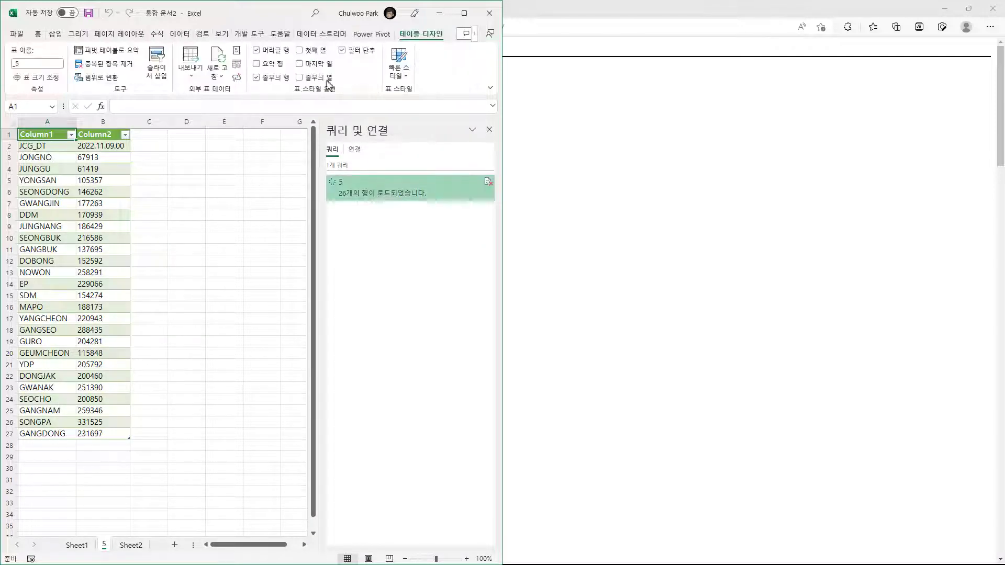
click(463, 14)
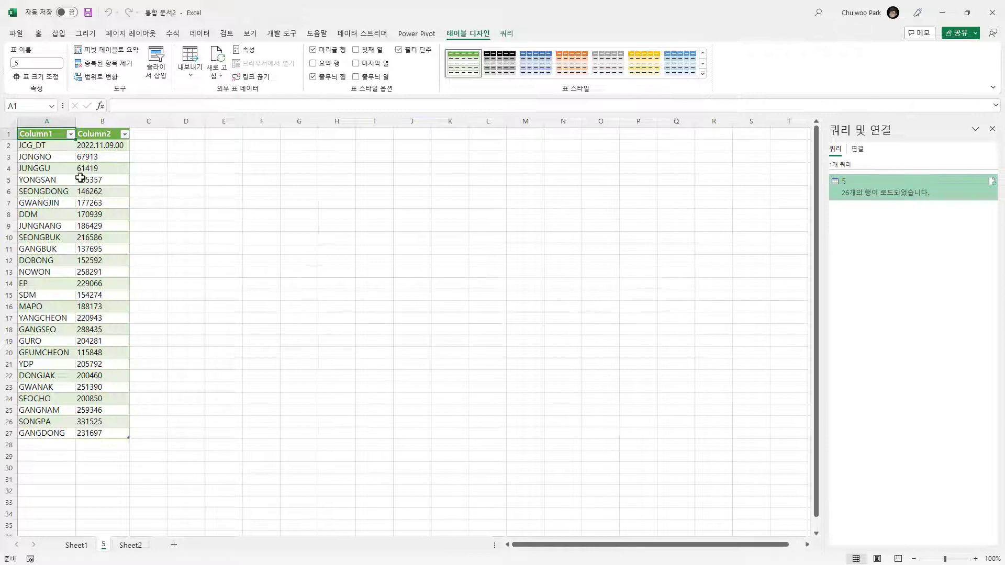
drag(60, 163, 55, 431)
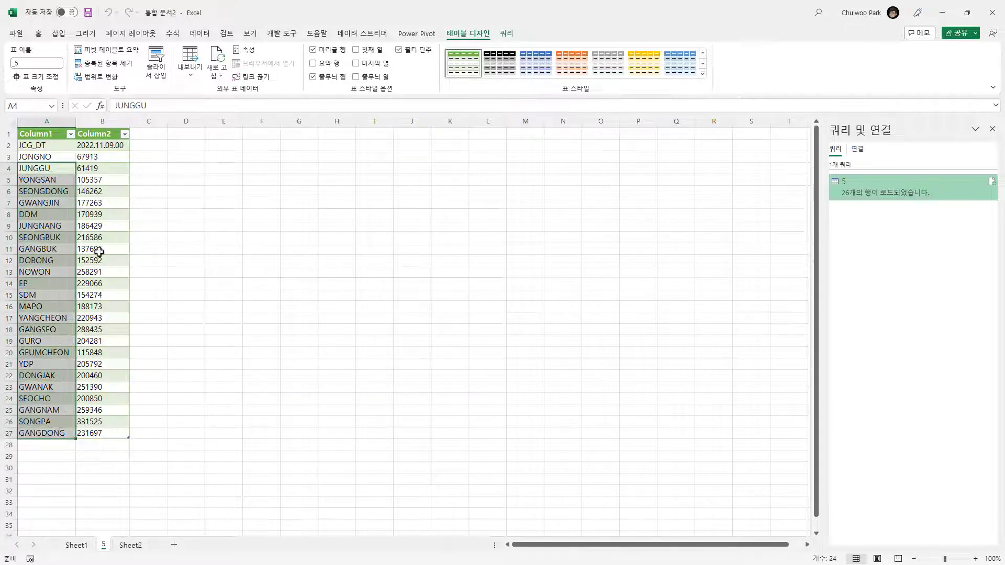
click(152, 159)
click(49, 212)
click(247, 235)
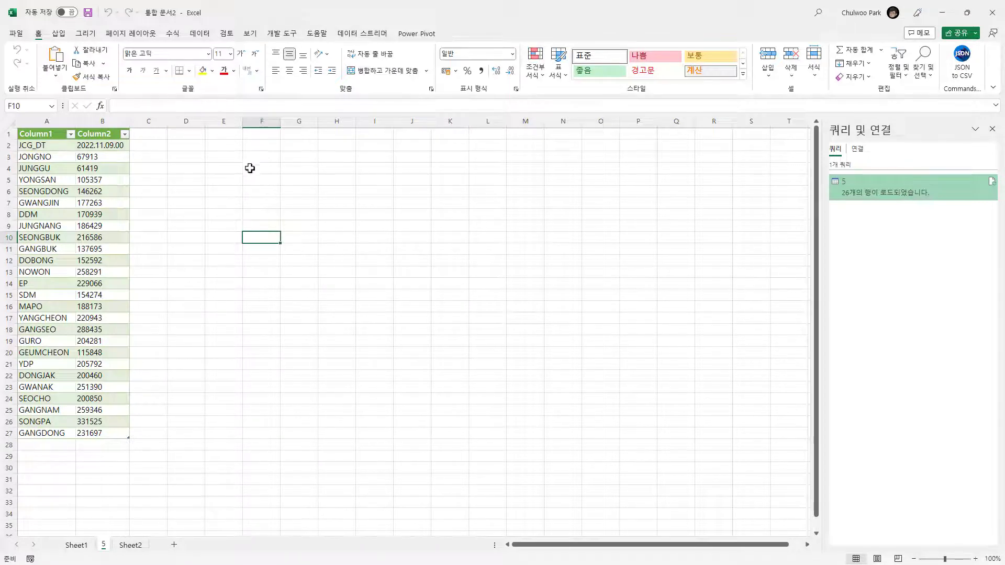
- Enter the label "기준 일자" in cell E2
click(224, 145)
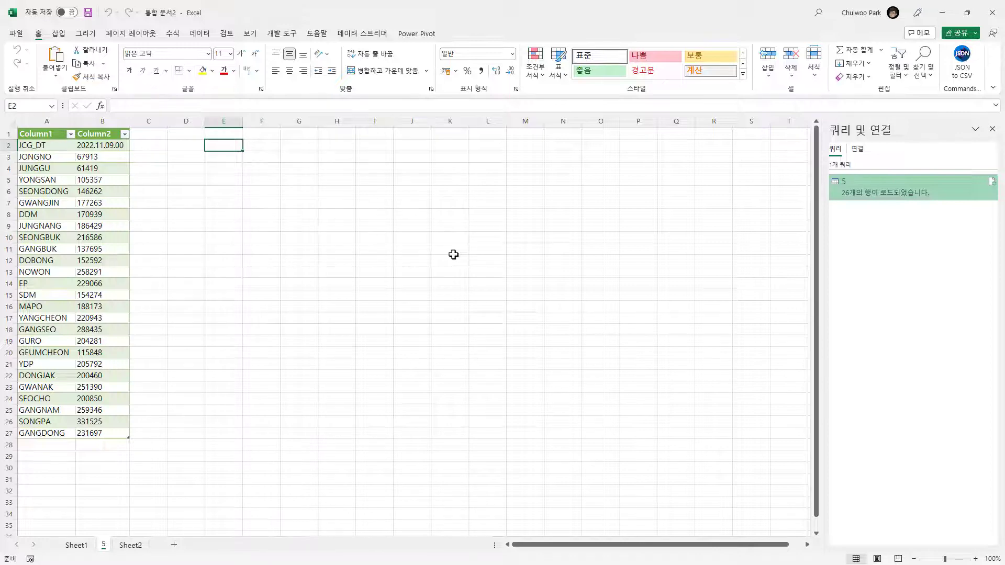
text(ㄹ)
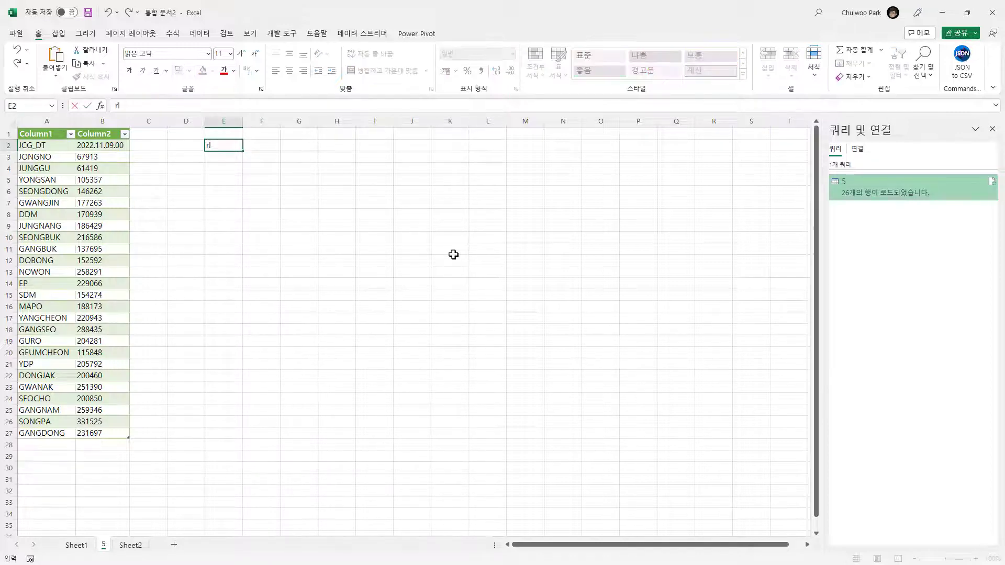
text(기준 일자)
key(Tab)
text(=)
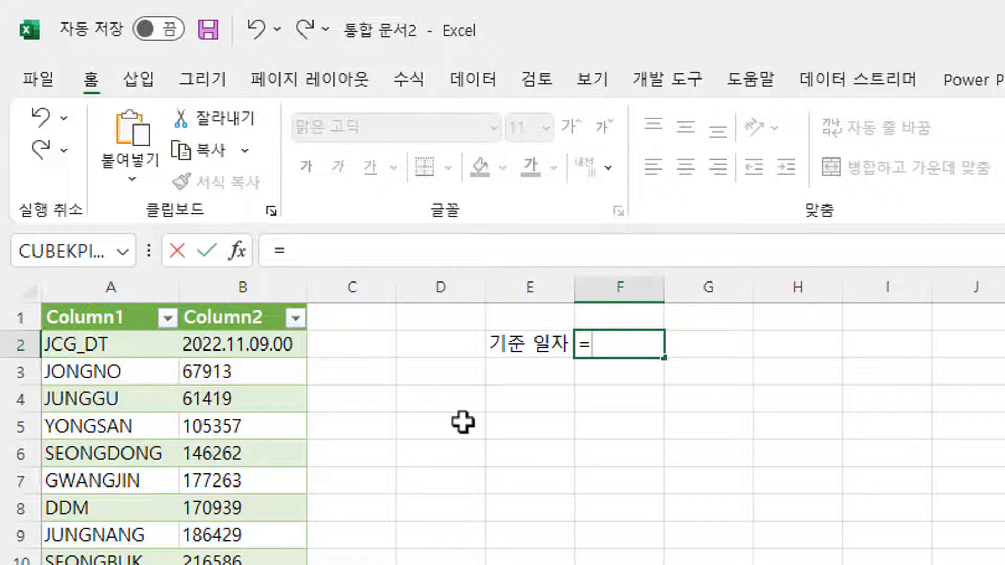
text(date()
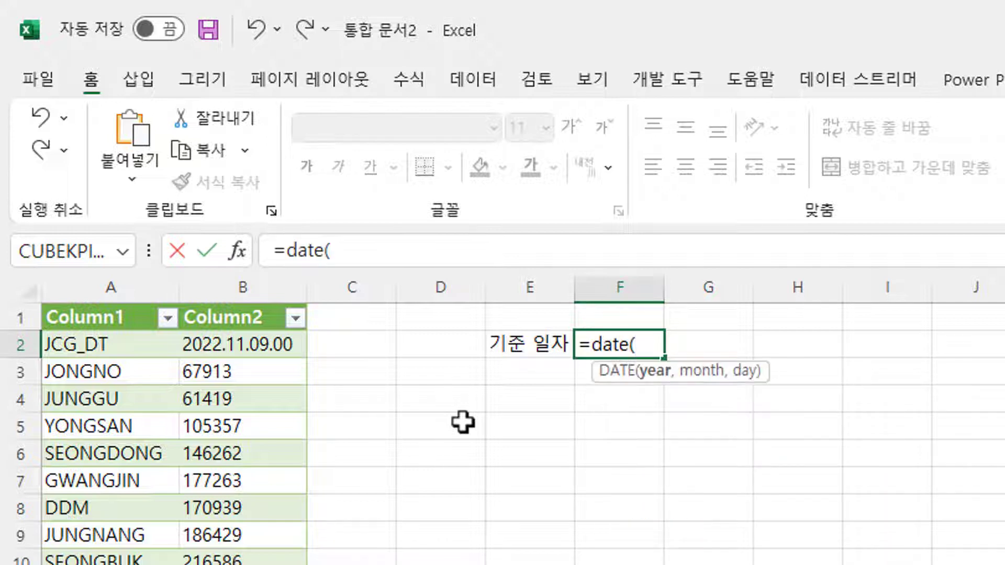
text(left()
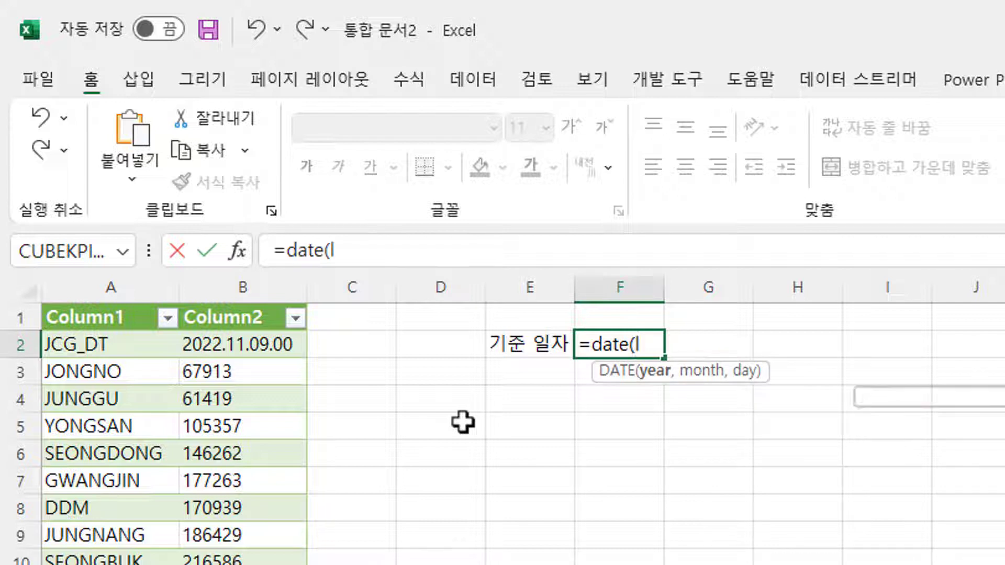
key(Left)
key(Left)
key(Left)
key(Left)
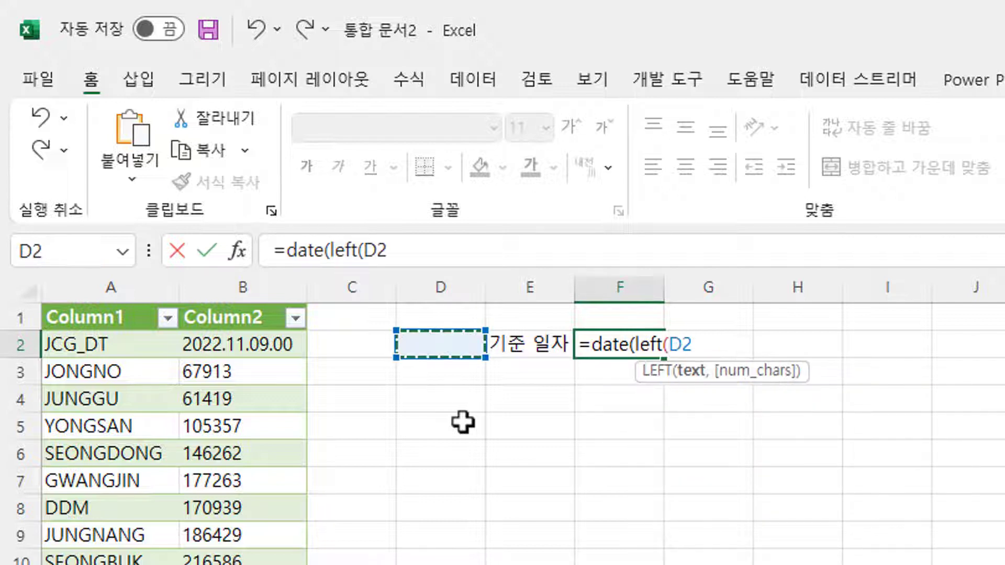
text(,4)
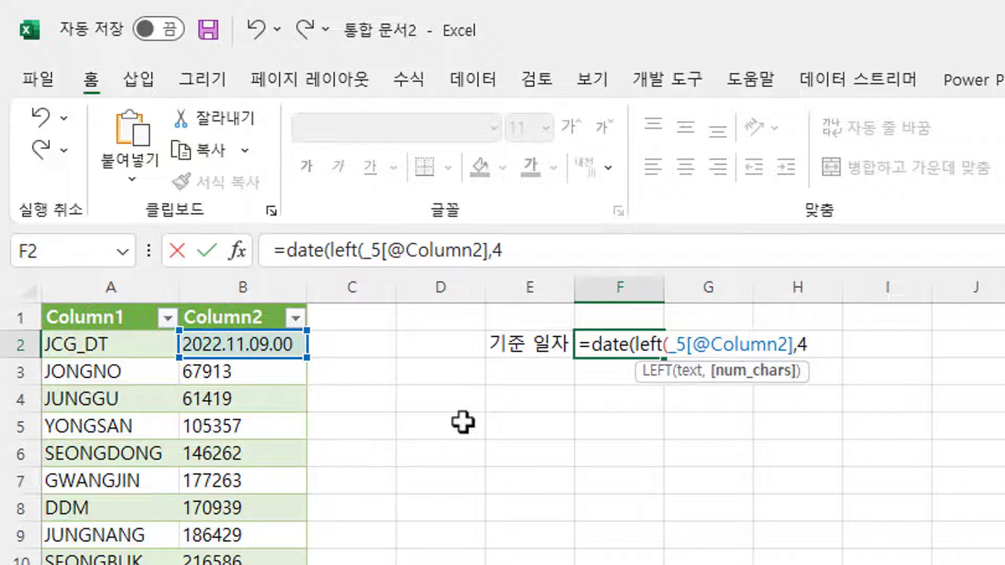
text(),)
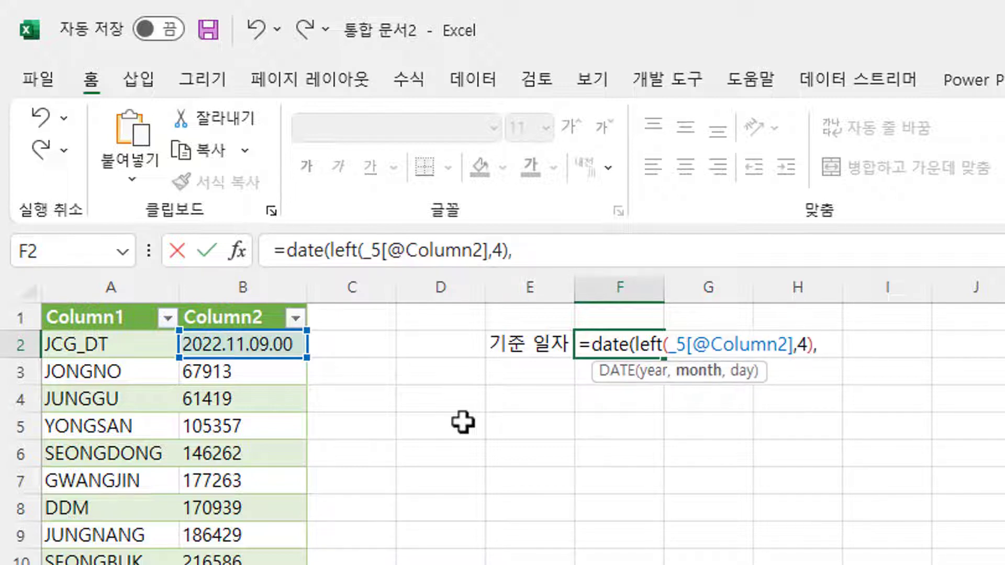
text(mid()
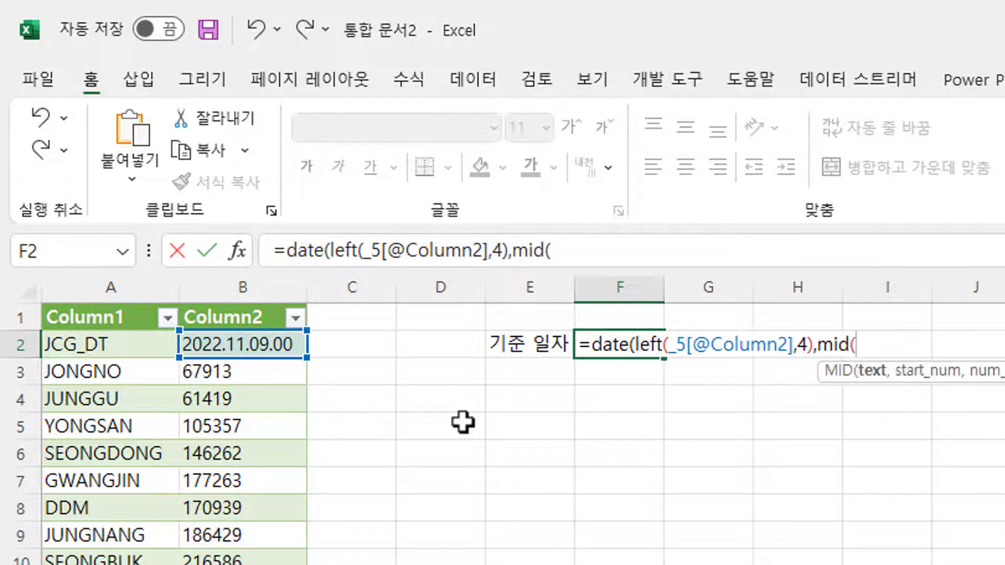
key(Left)
key(Left)
key(Left)
key(Left)
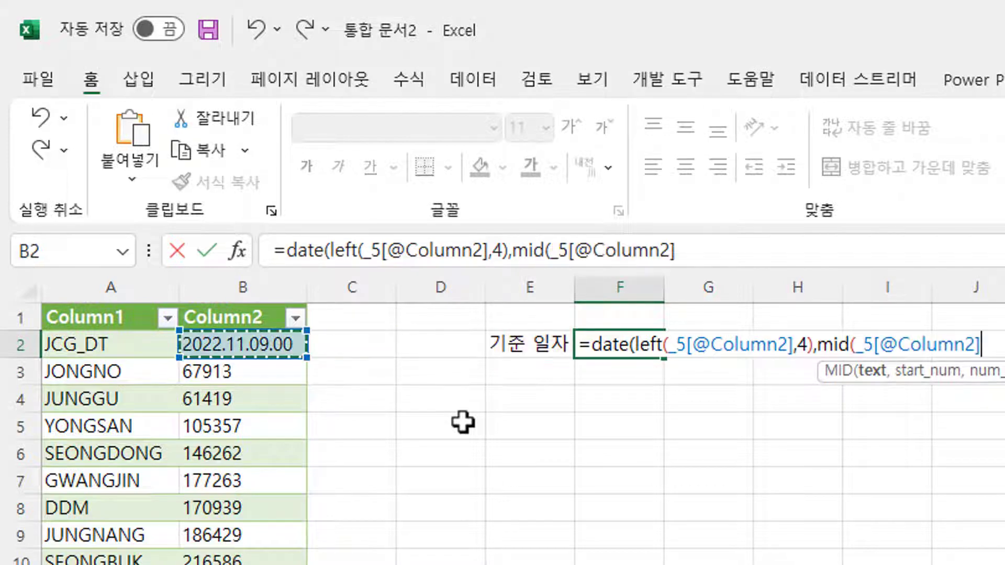
text(,5,)
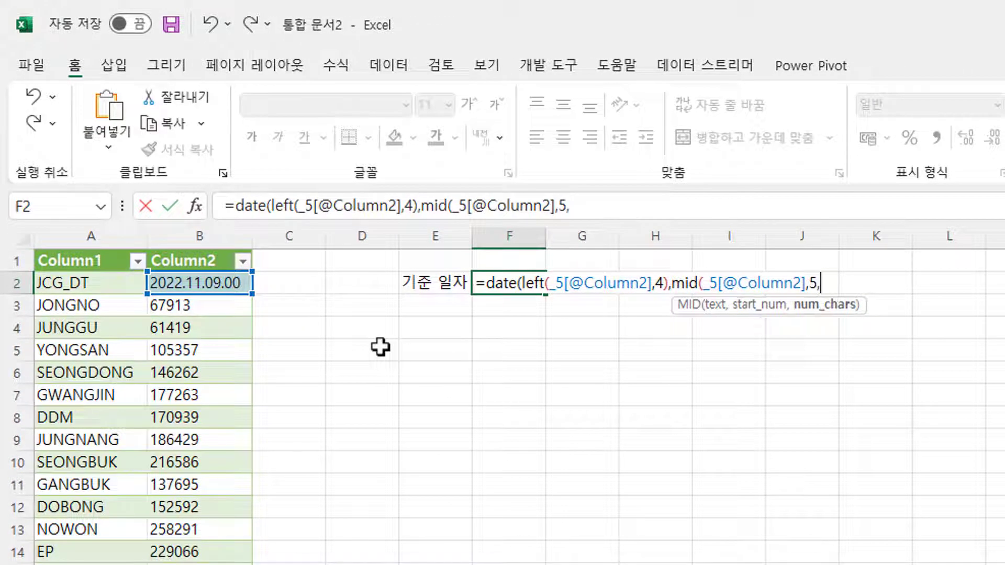
text(2),)
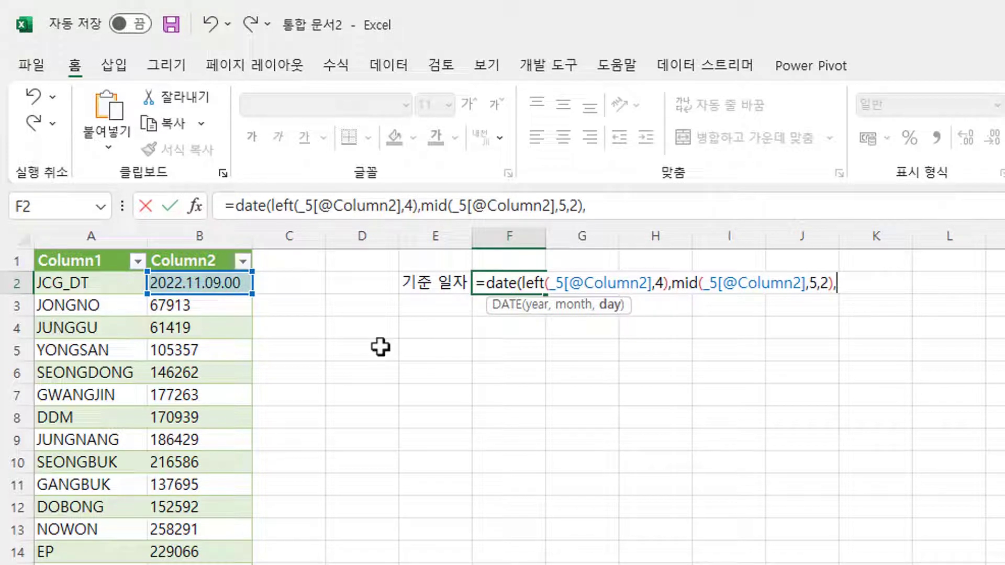
text(mid()
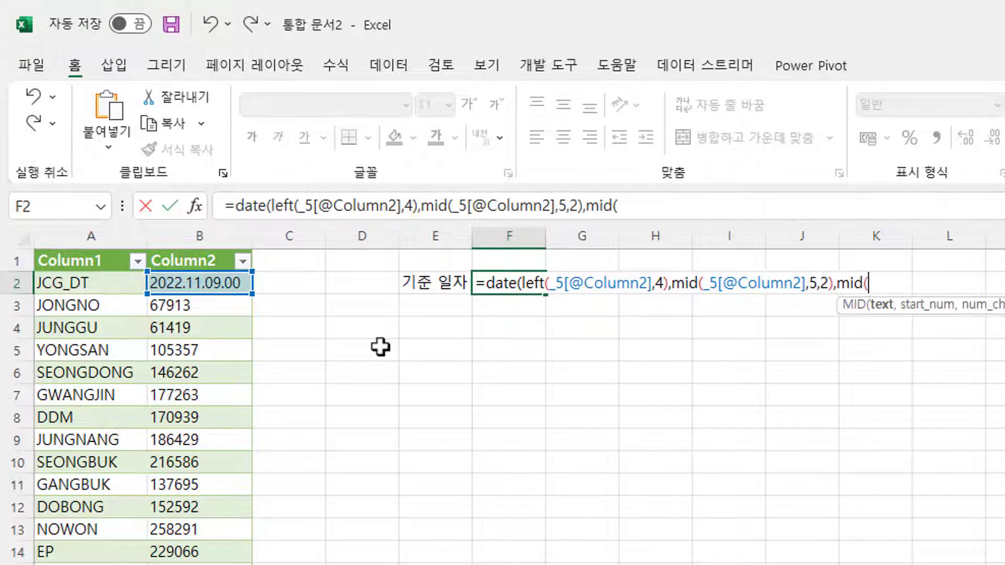
key(Left)
key(Left)
key(Left)
key(Left)
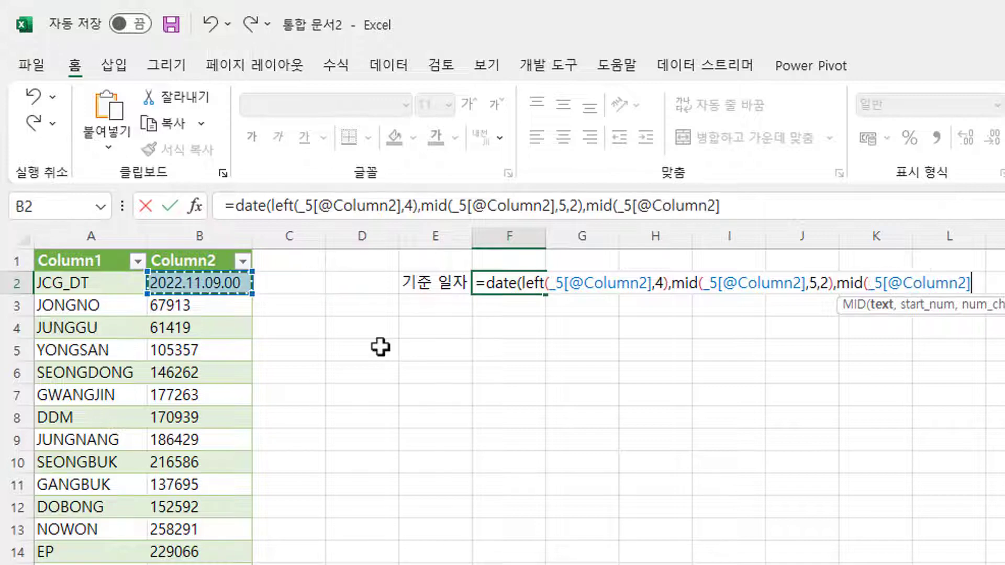
text(,)
text(9)
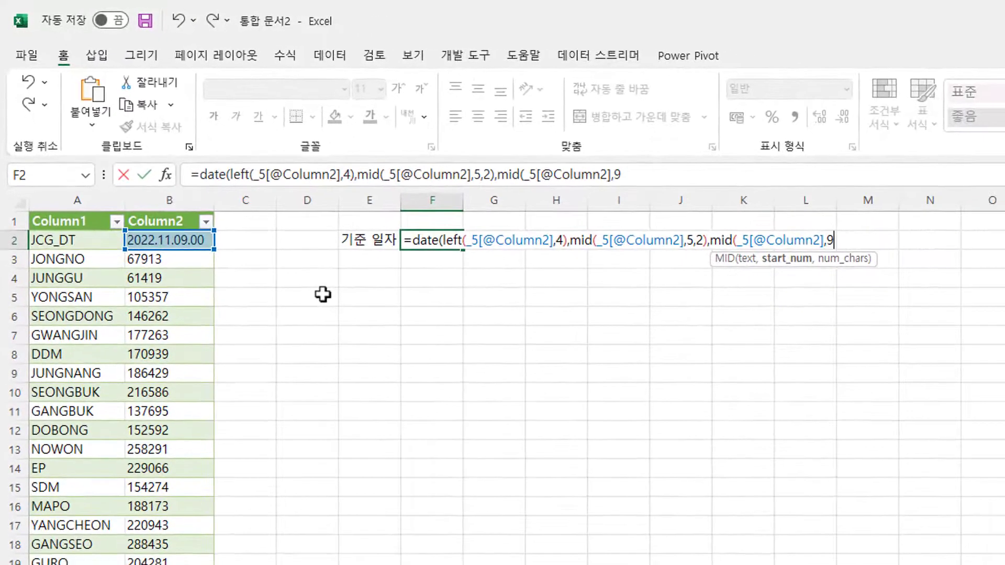
text(,2))
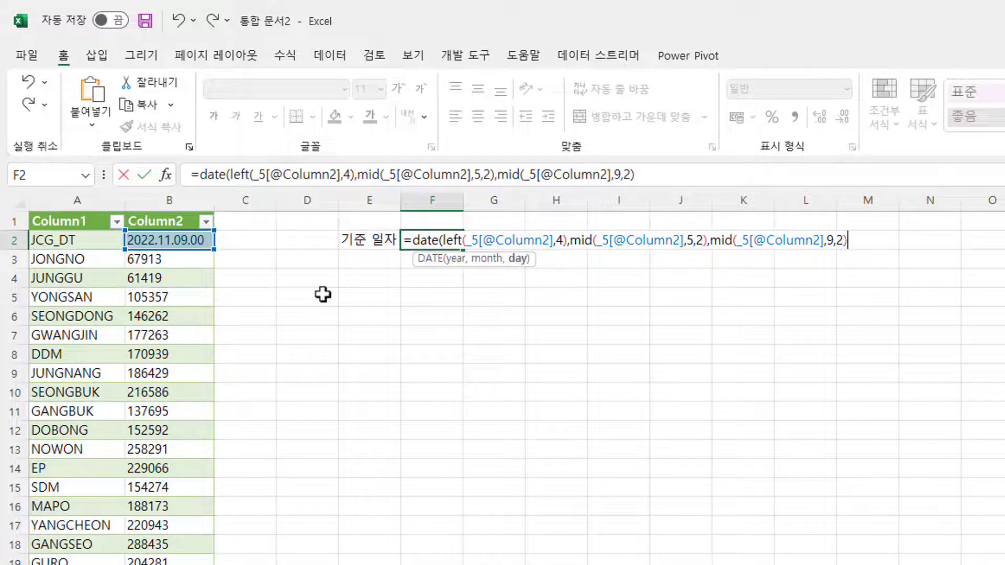
text())
key(Return)
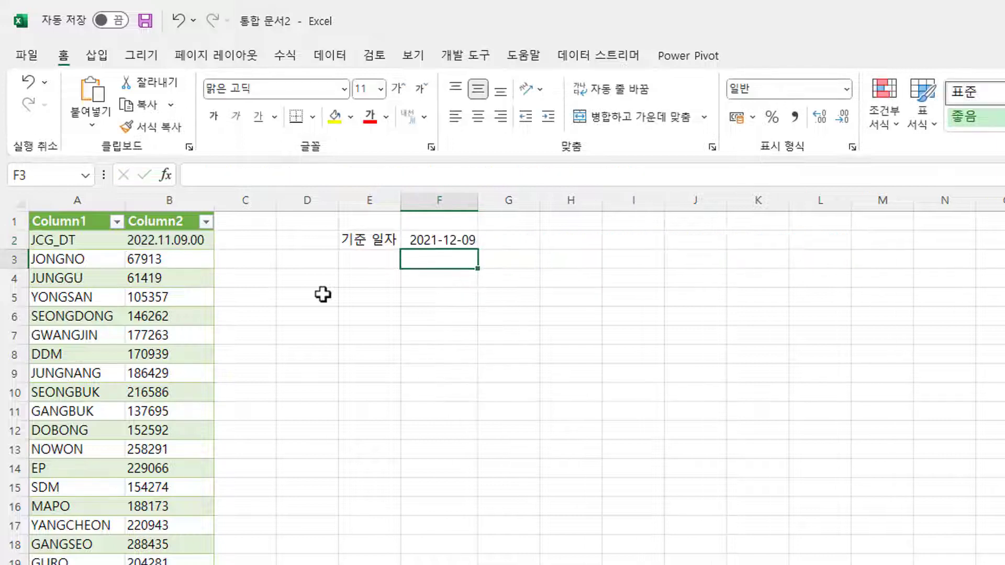
- Enter the column headings "자치구" in E4 and "확진자 수" in F4
key(Up)
key(Down)
key(Down)
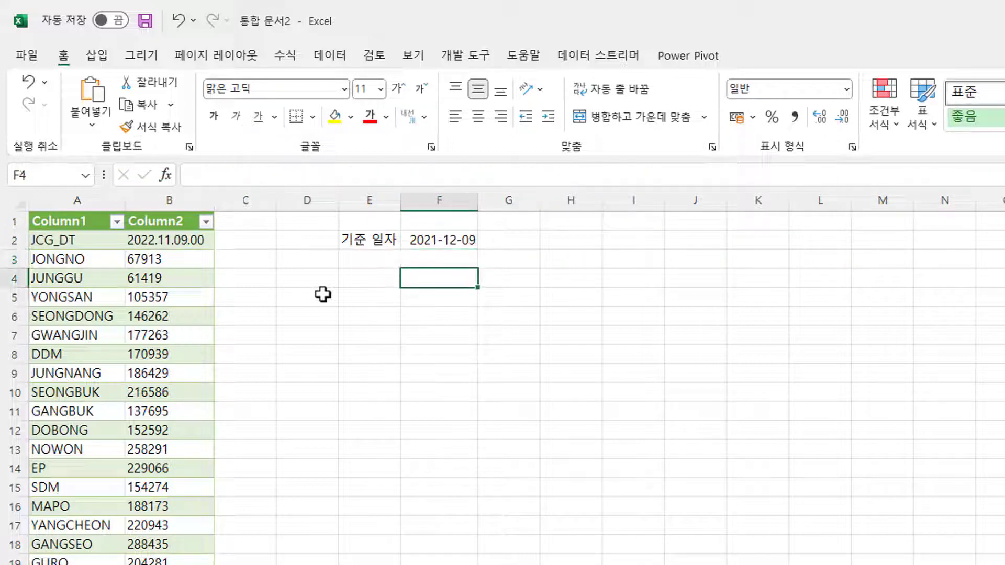
key(Left)
text(wkclrn)
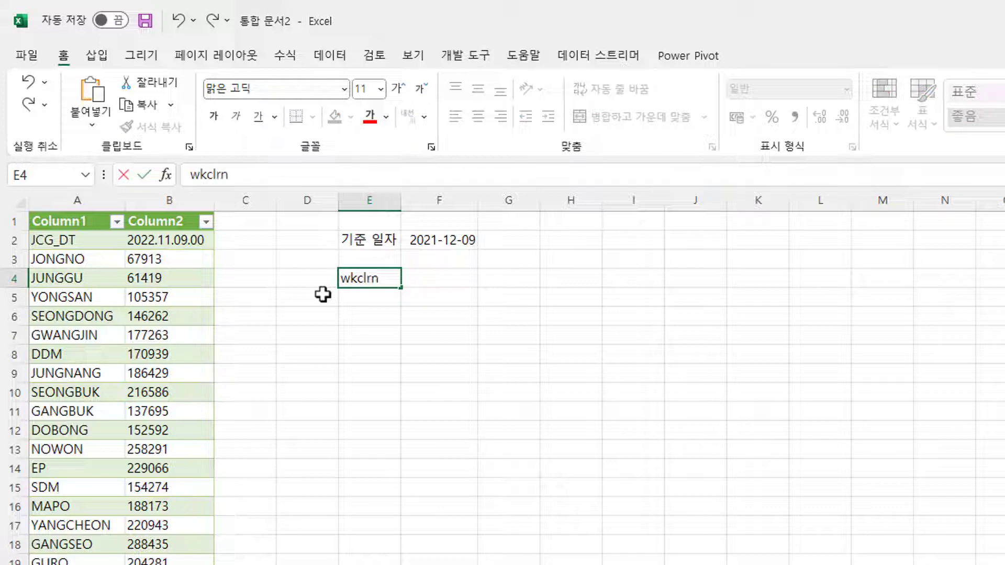
key(Return)
key(ctrl+z)
key(Hangul)
text(자치구)
key(Tab)
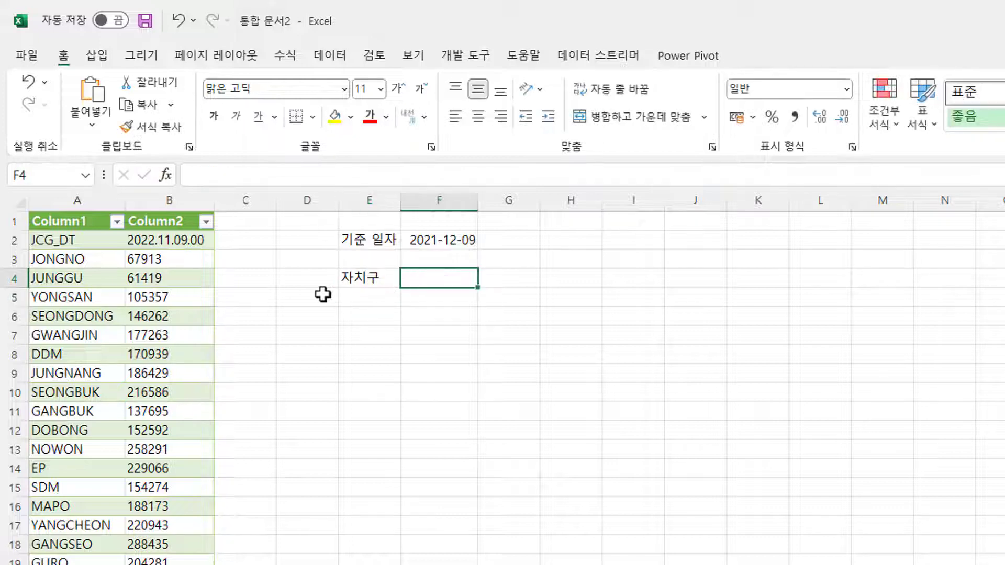
text(확지ㄴ자 수)
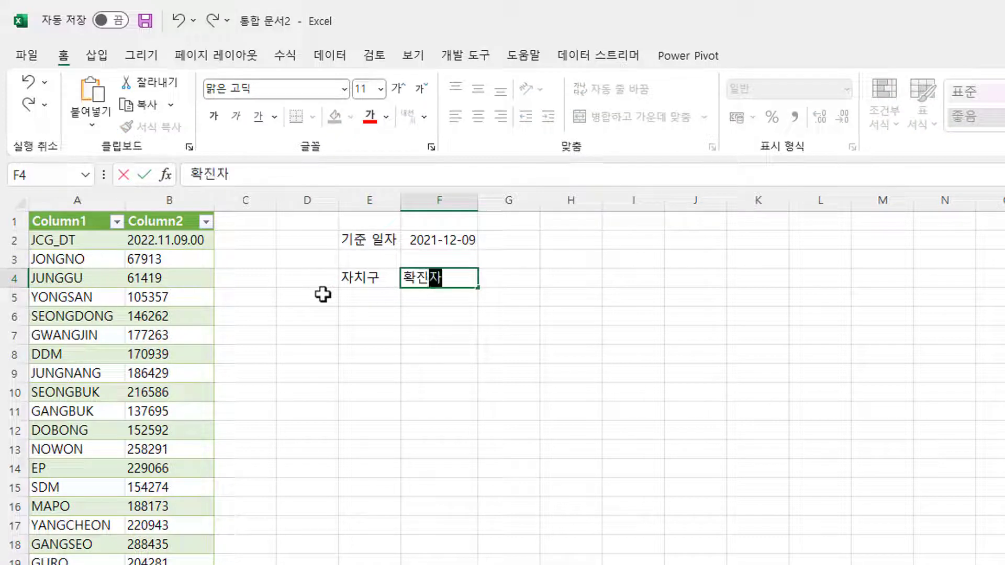
key(Return)
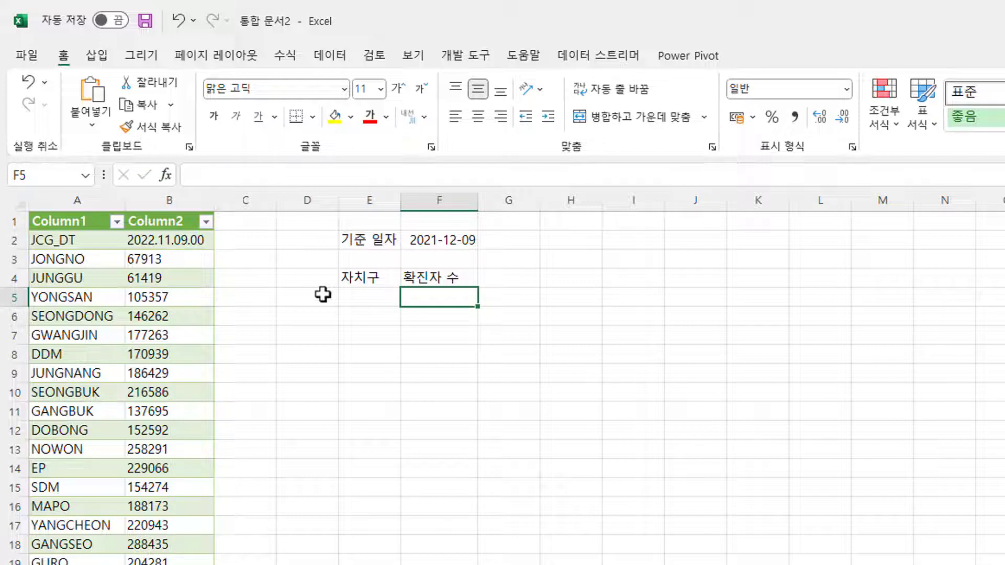
click(163, 262)
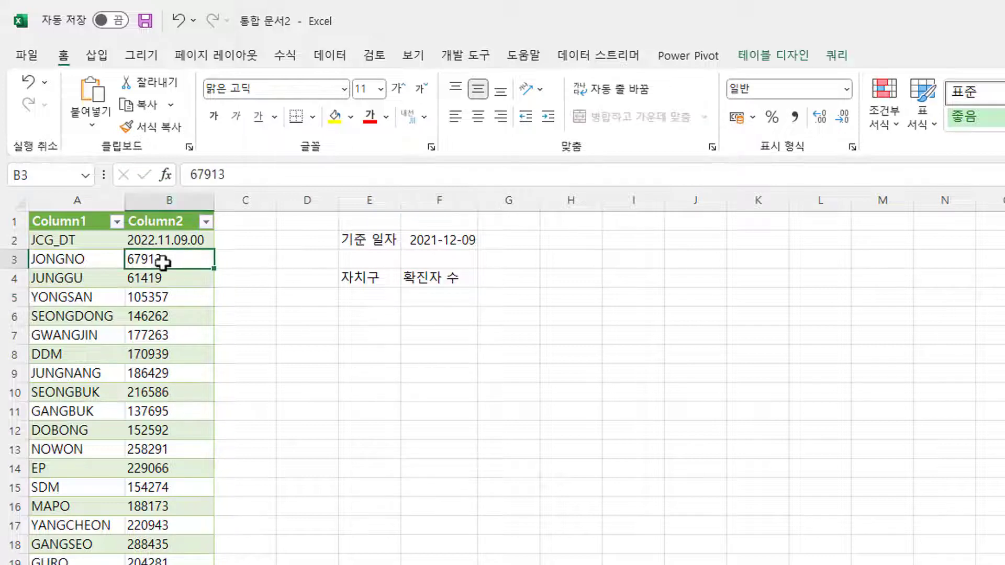
text(=)
key(Escape)
key(Down)
key(Right)
key(Right)
key(Right)
key(Right)
key(Down)
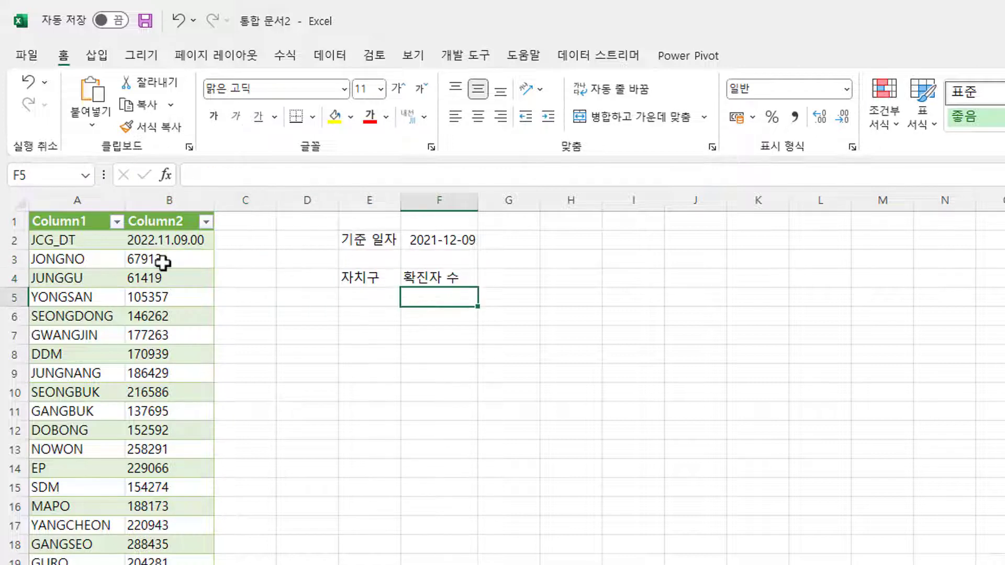
- Enter the formula =B3 in F5 to reference the JONGNO case count
text(=)
key(Left)
key(Left)
click(163, 263)
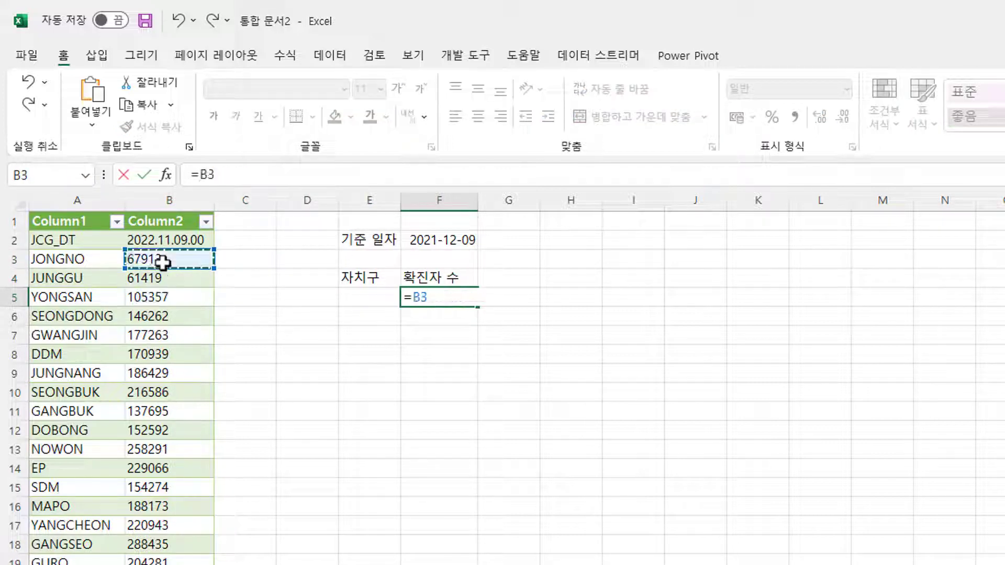
key(Return)
key(Up)
key(Left)
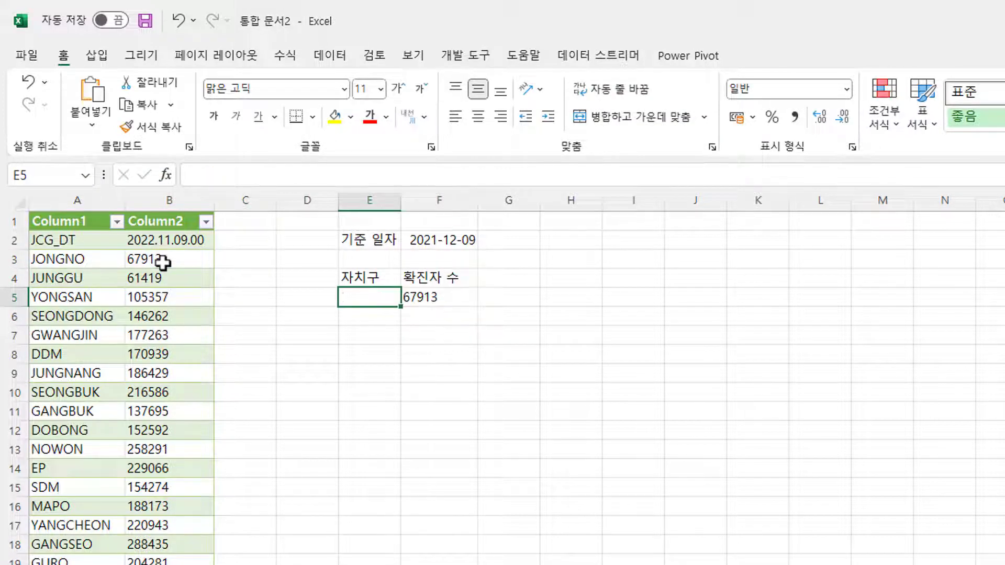
click(69, 316)
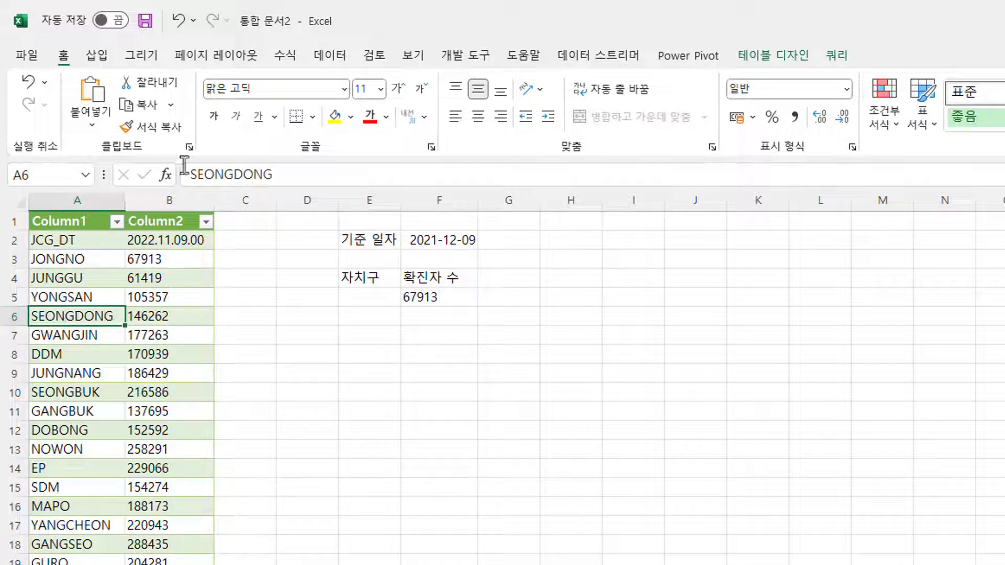
click(335, 56)
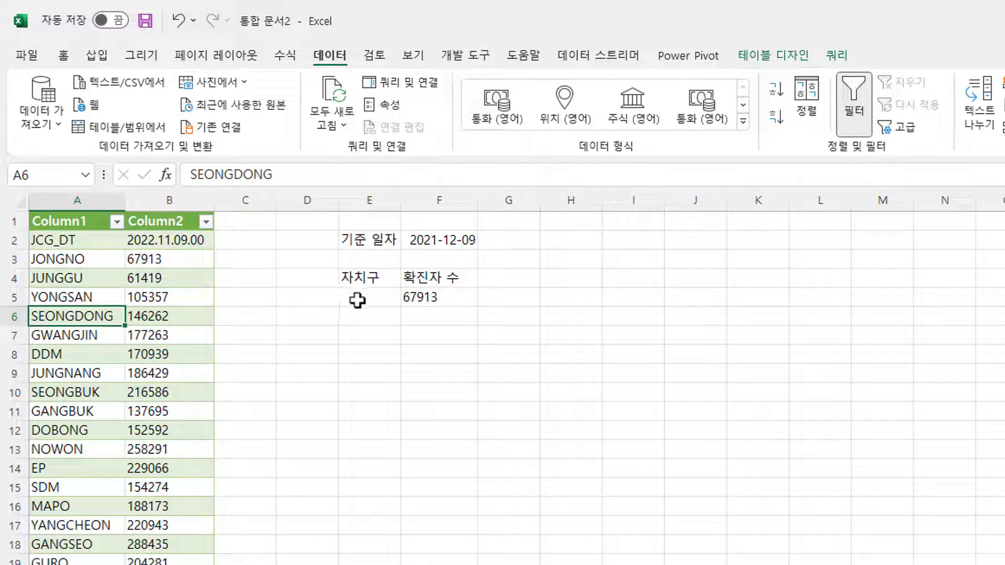
click(374, 301)
click(448, 297)
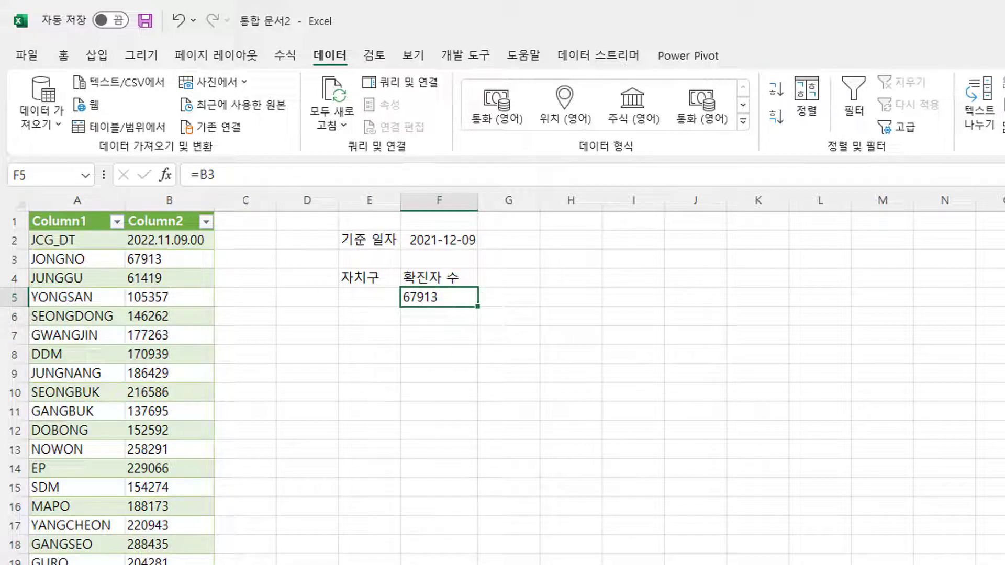
drag(352, 300, 363, 564)
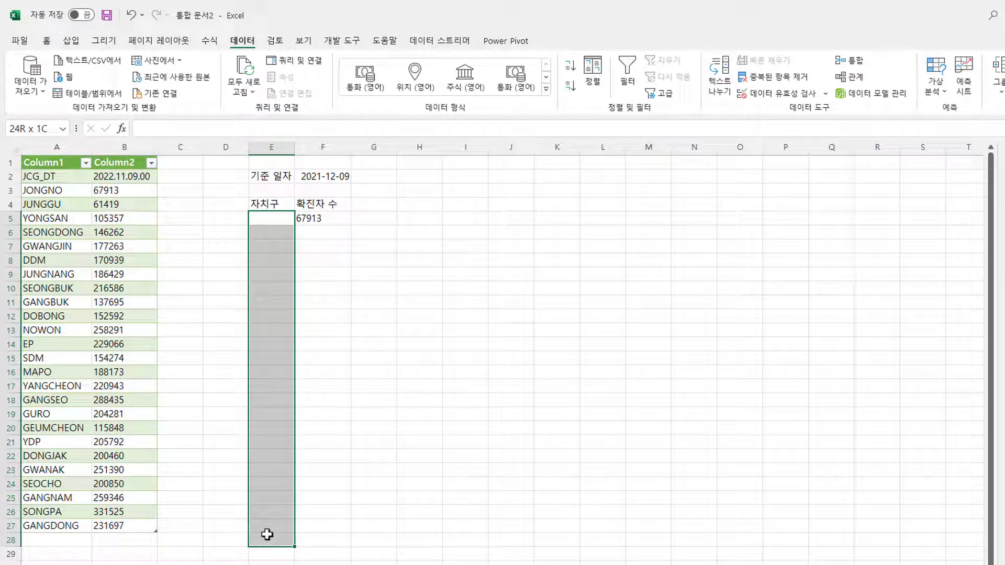
click(271, 272)
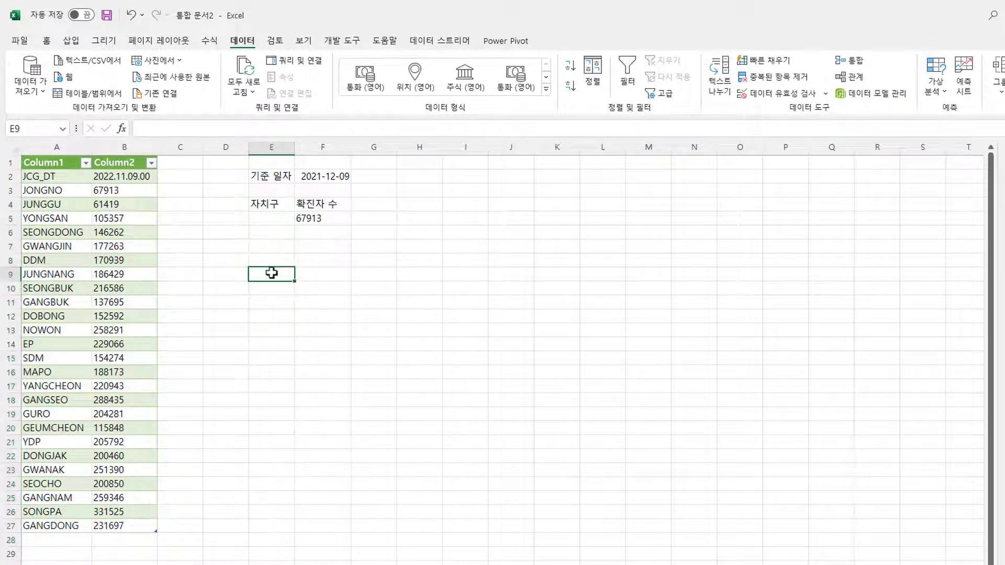
- Enter the 25 Korean district names from 종로구 through 강동구 in E5:E29, following the order of the romanized names in Column1
click(266, 219)
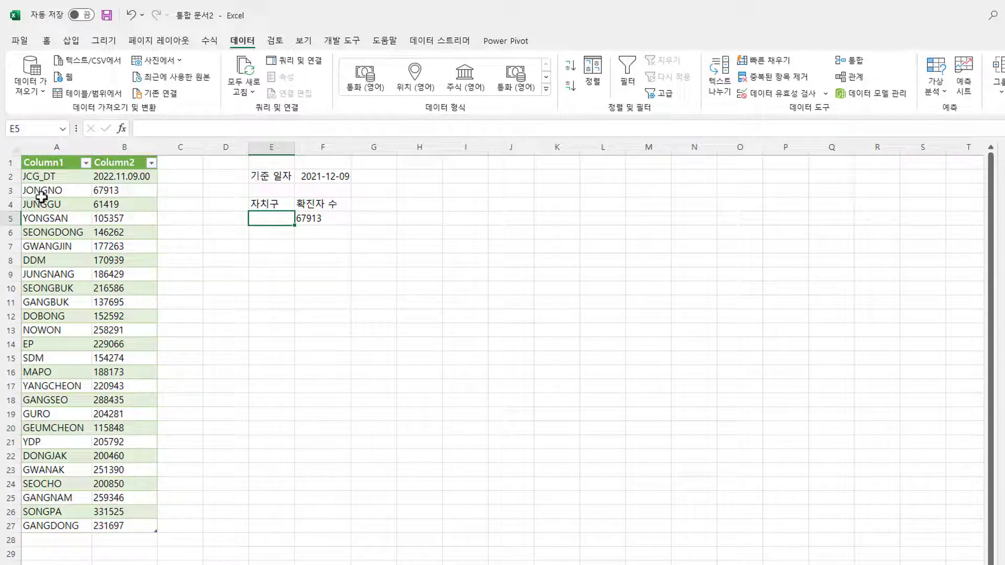
text(종)
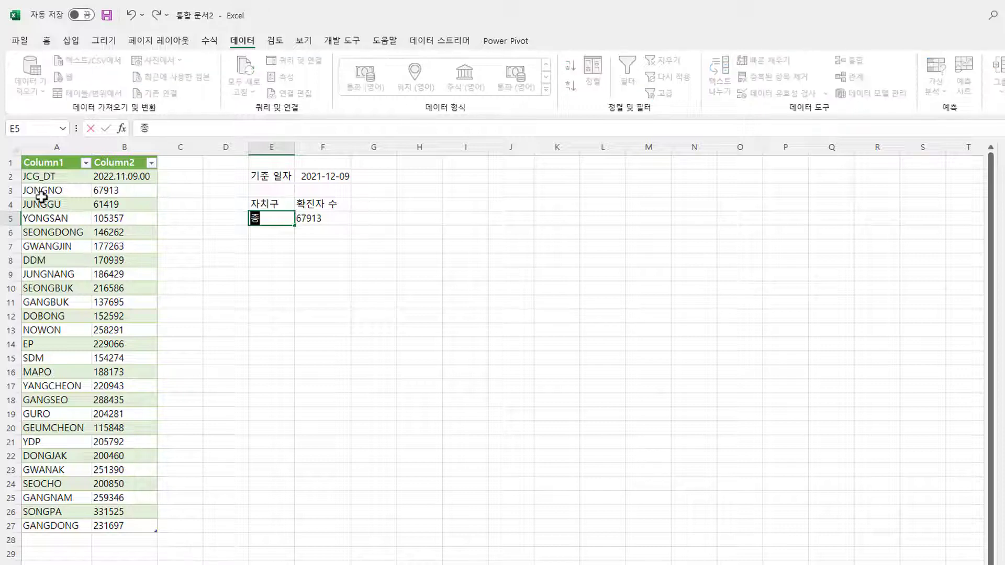
text(로구)
key(Return)
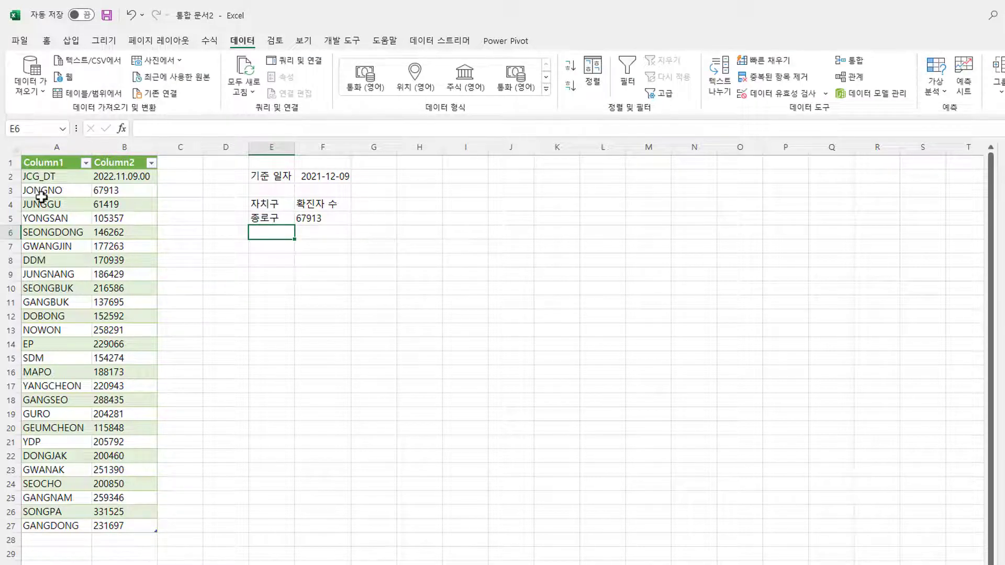
text(중구 용산구 성동구 광진구 동대문구 중랑구 성북구 강북구 도봉구 노원구 은평구 서대문구 마포구 양천구 강서구 구로구 금천구 영등포구 동작구 관악구 서초구 강남구 송파구)
text(가)
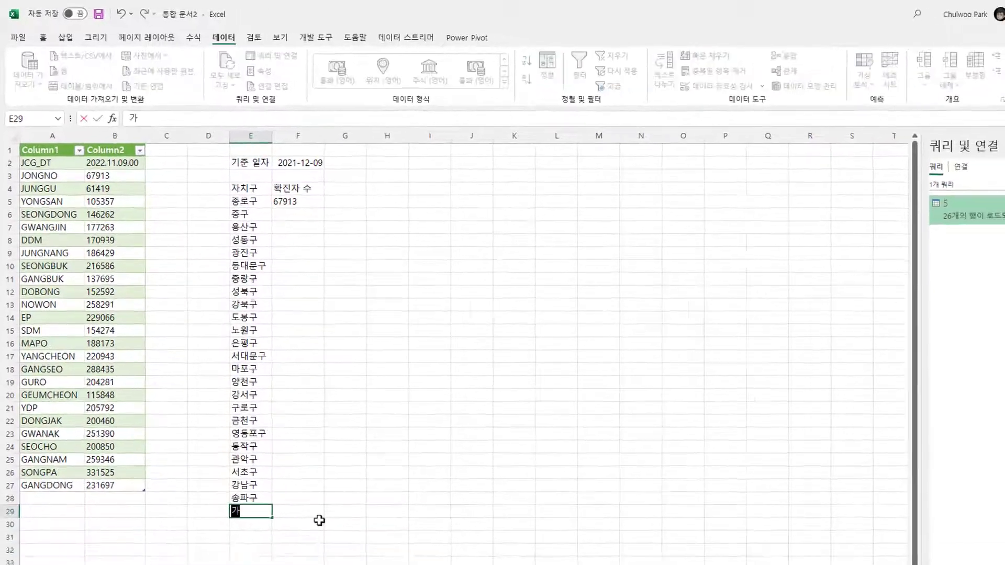
text(ㅇ동구)
key(Return)
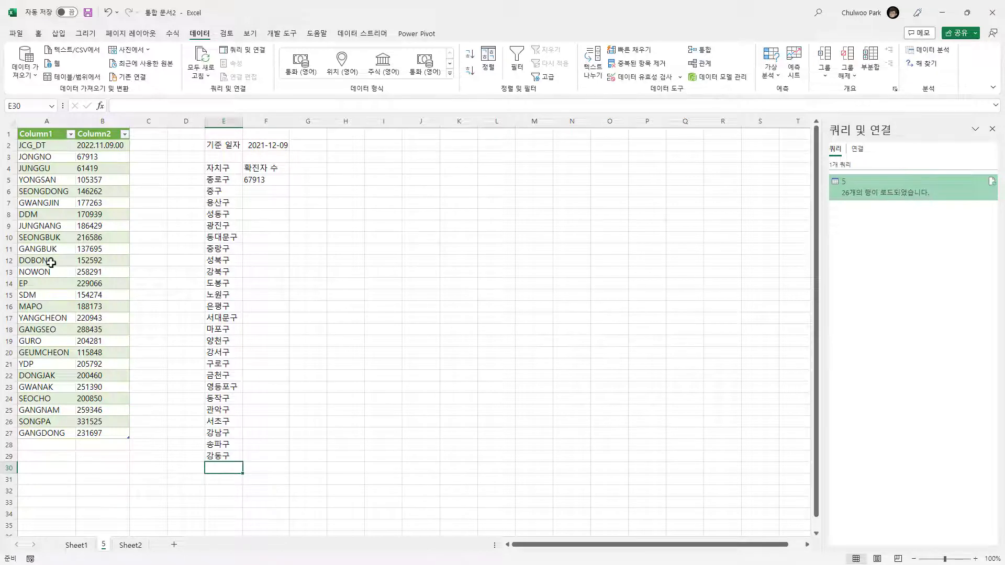
- Fill the formula in F5 down to F29 so every listed district gets its case count
click(265, 181)
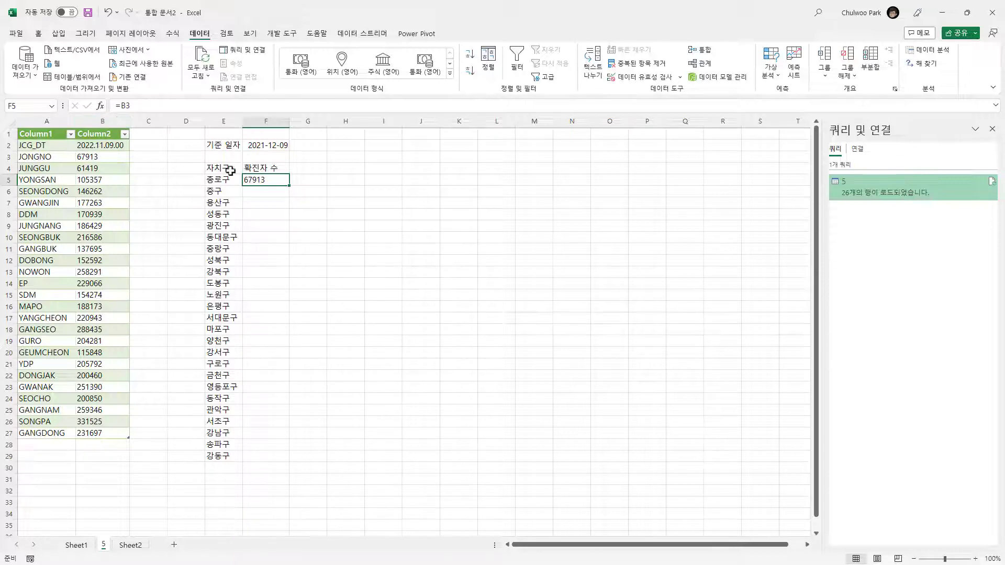
double_click(289, 187)
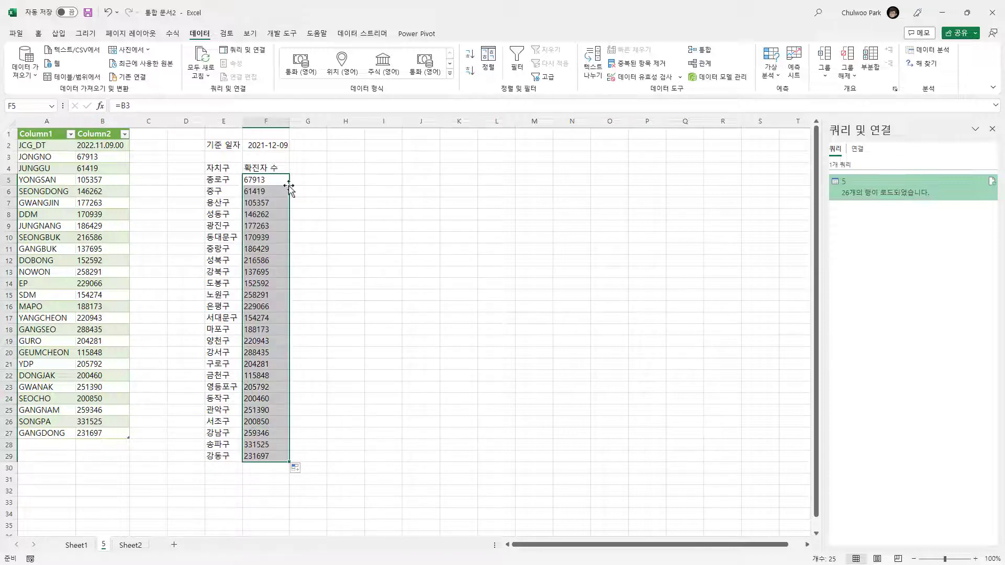
click(272, 427)
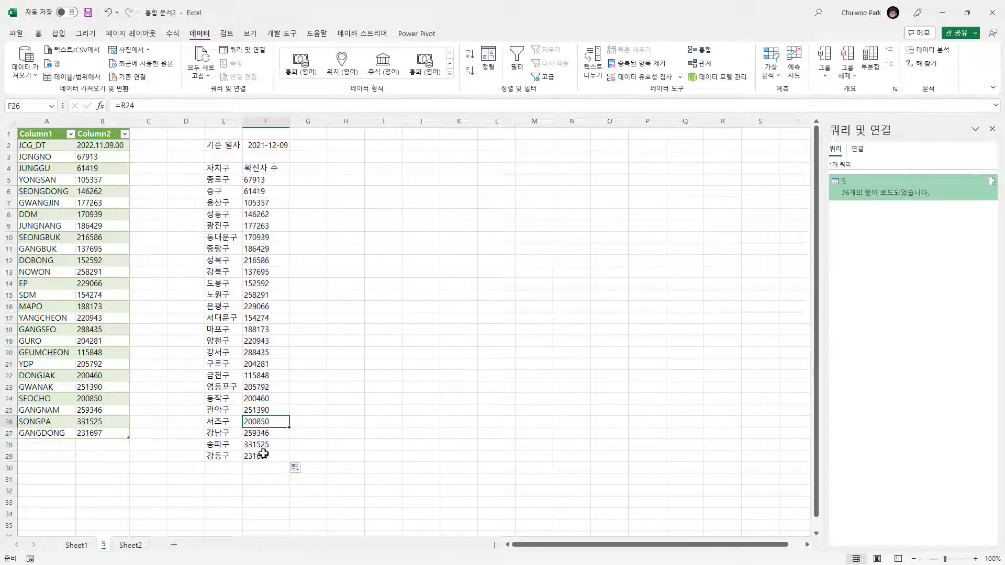
- Apply the 숫자 number format to the case counts in F5:F29
click(260, 180)
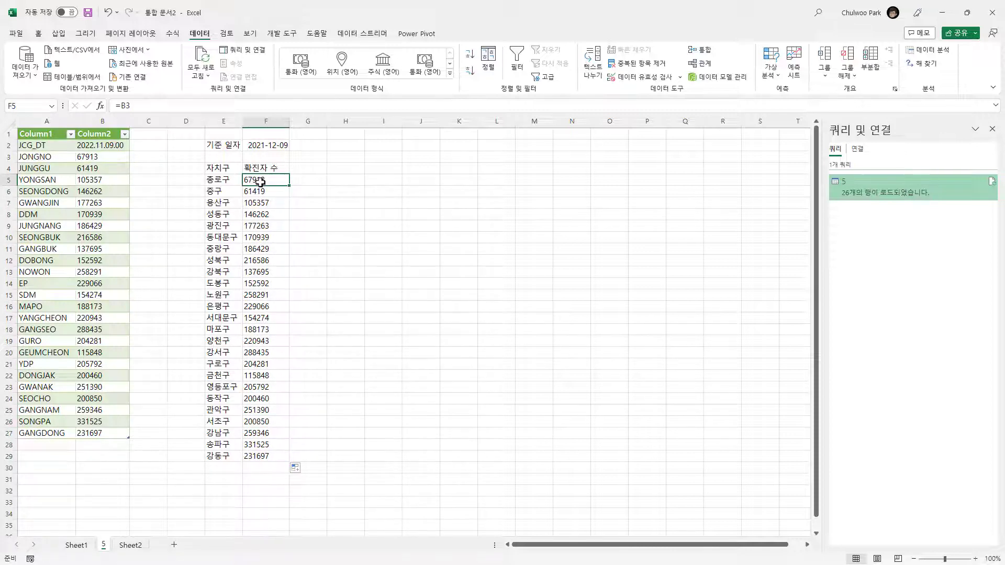
drag(260, 180, 271, 460)
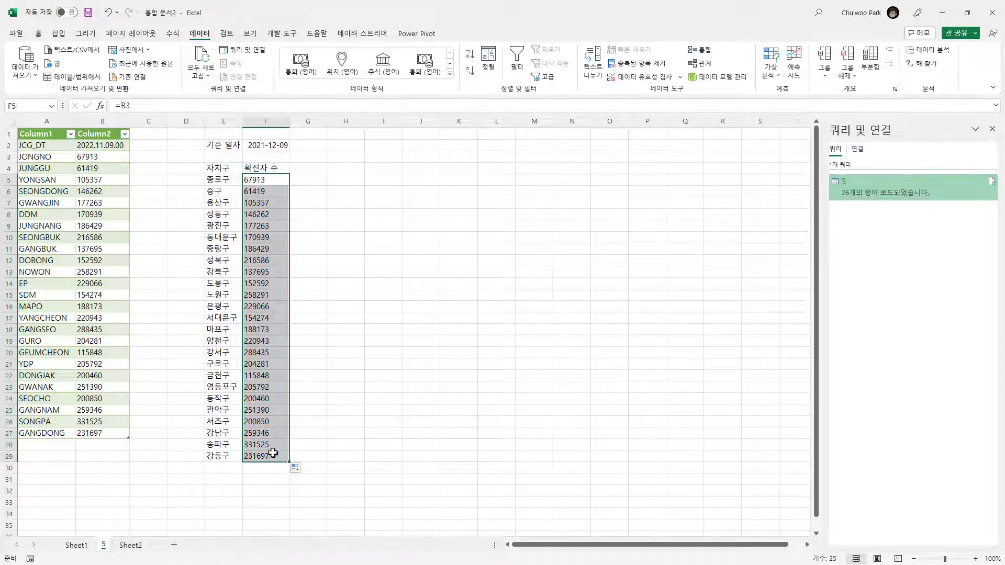
click(38, 33)
click(512, 57)
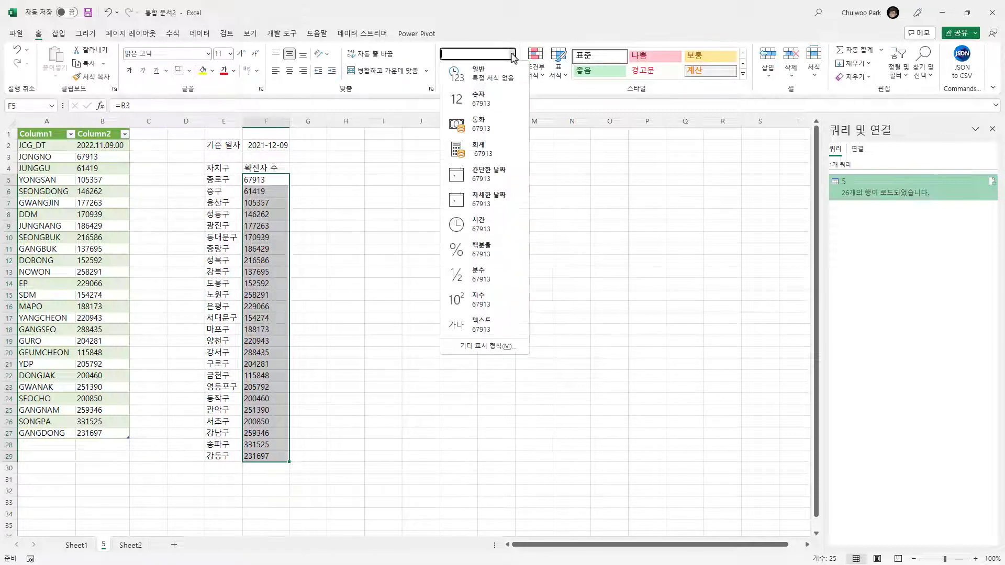
click(492, 97)
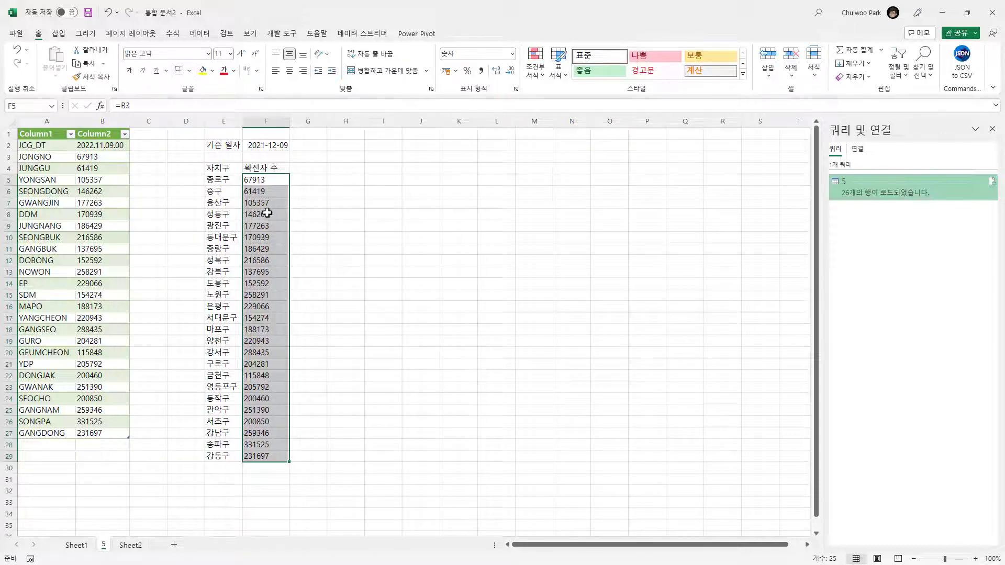
- Try the comma style on the case counts in F5:F29 and set their format back to 숫자
click(481, 72)
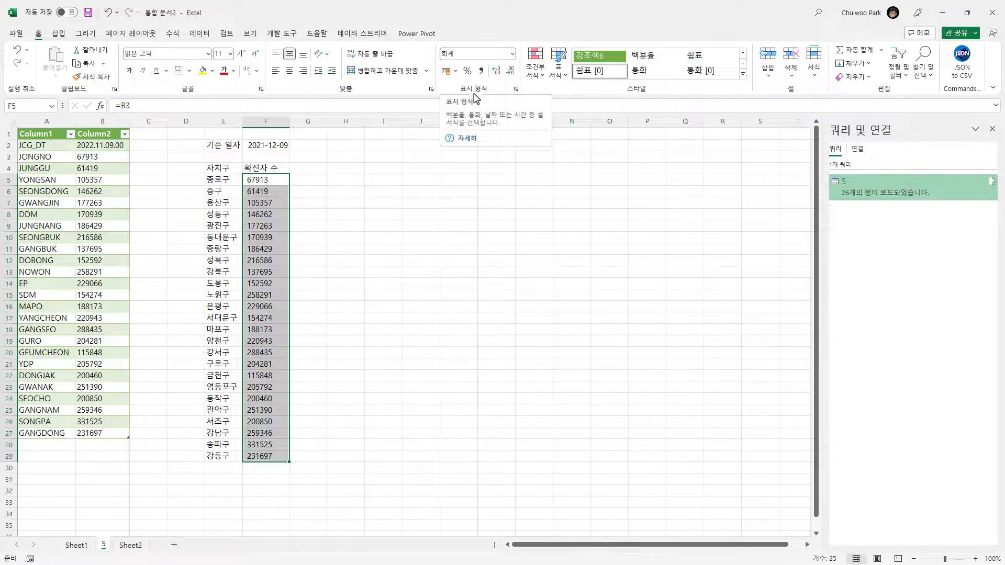
click(513, 54)
click(490, 97)
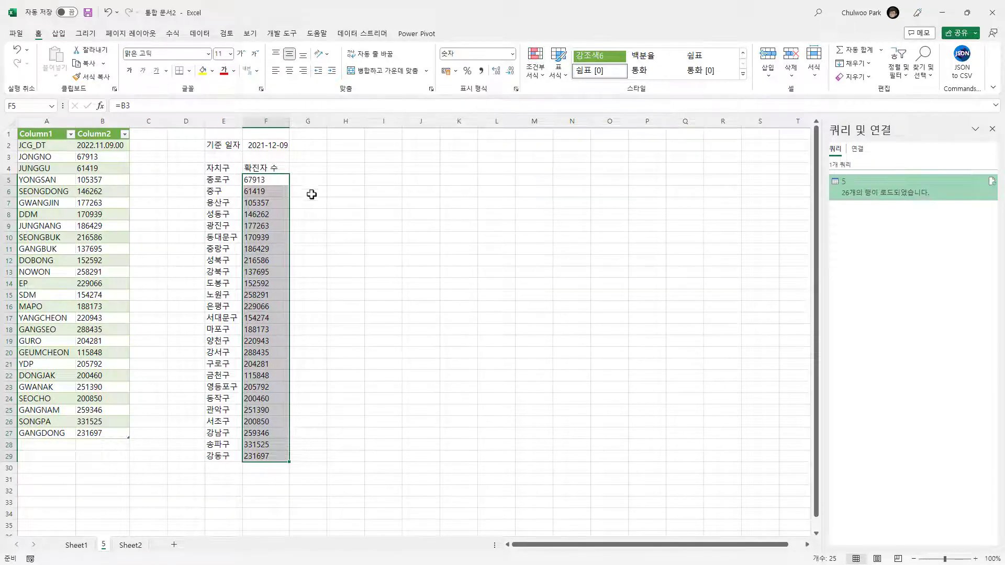
- Change the formula in F5 to =B3*1 and fill it down to F29 to make the case counts numeric
click(250, 181)
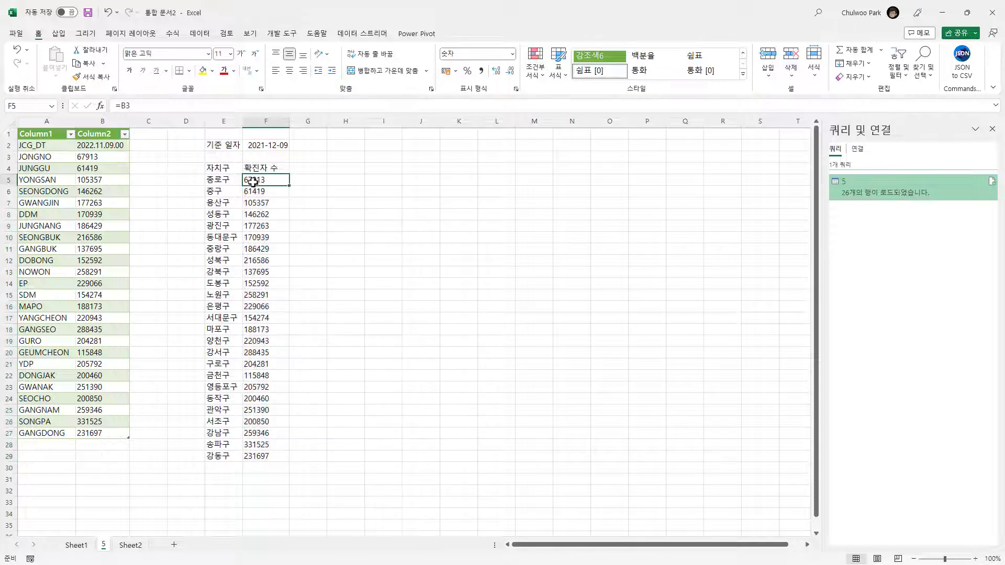
click(155, 107)
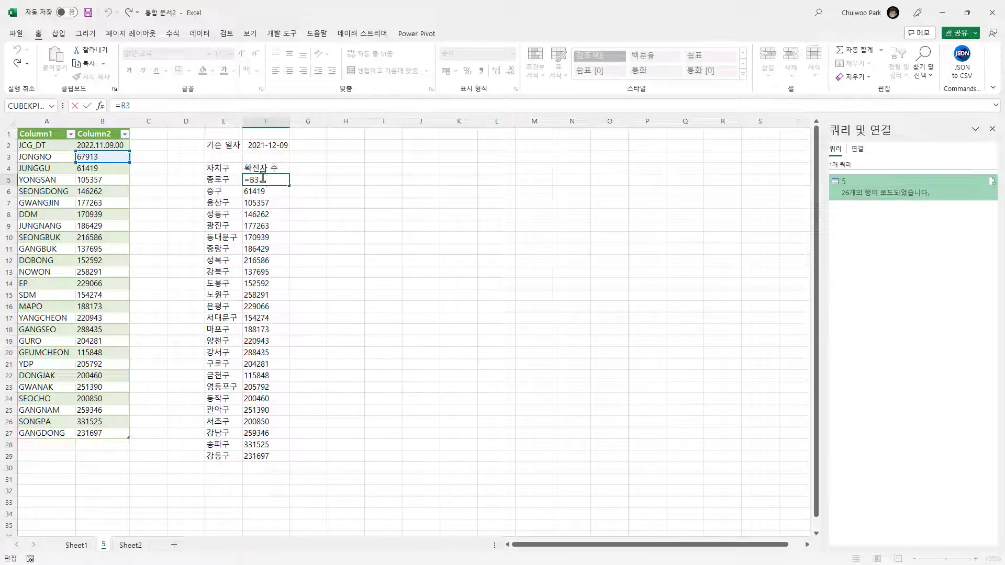
text(*)
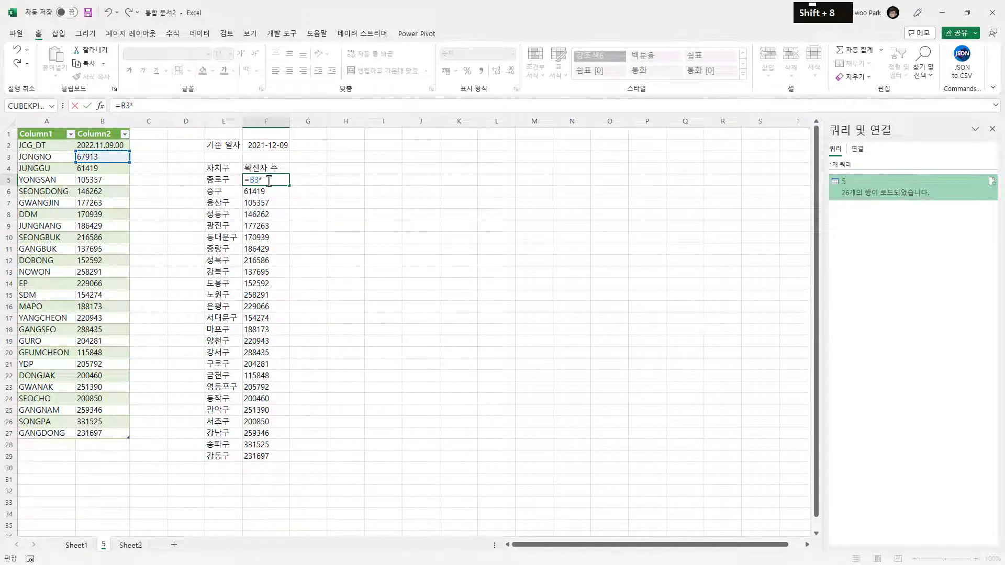
key(Return)
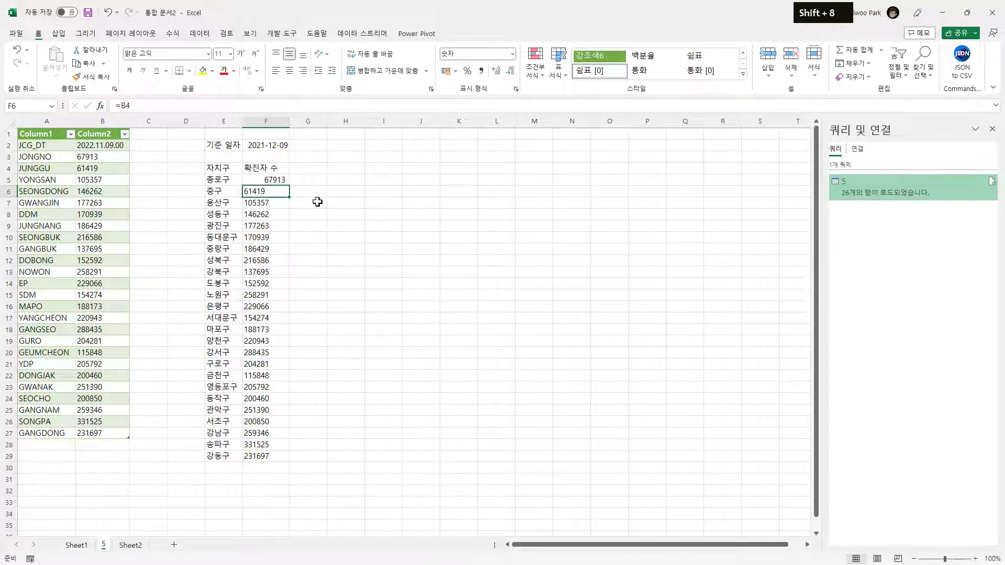
click(272, 180)
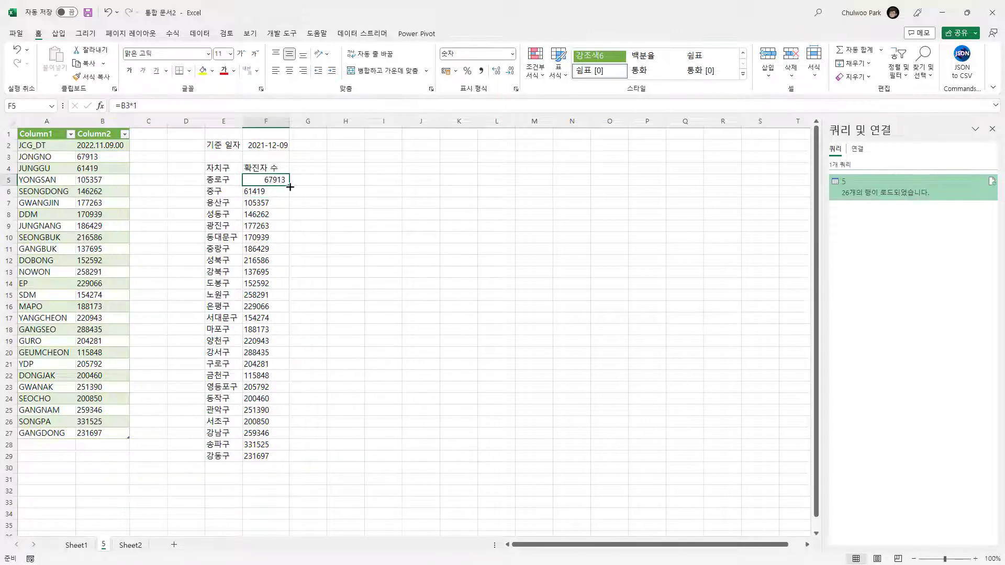
double_click(290, 187)
- Apply the comma style to the case counts in F5:F29
click(483, 74)
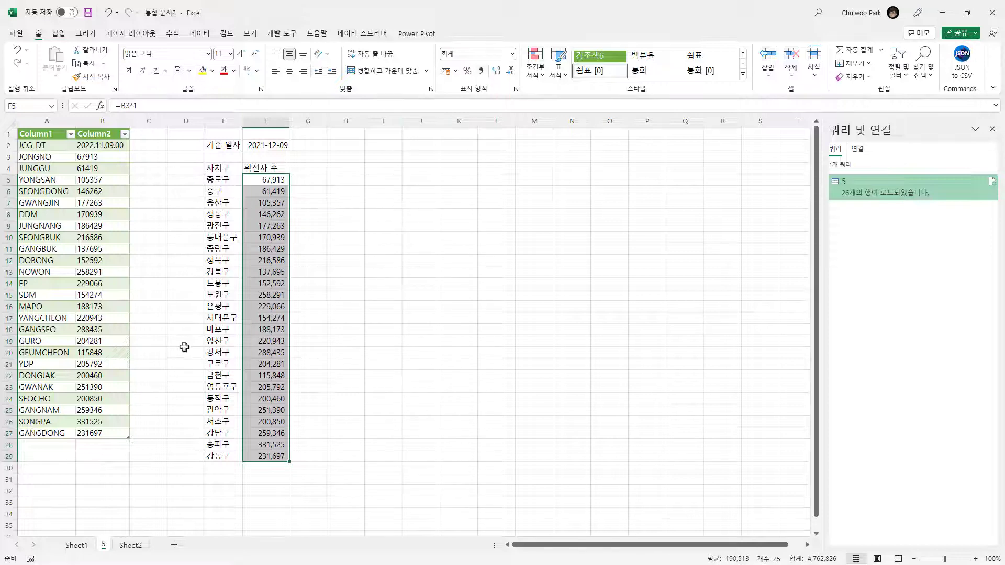
click(271, 377)
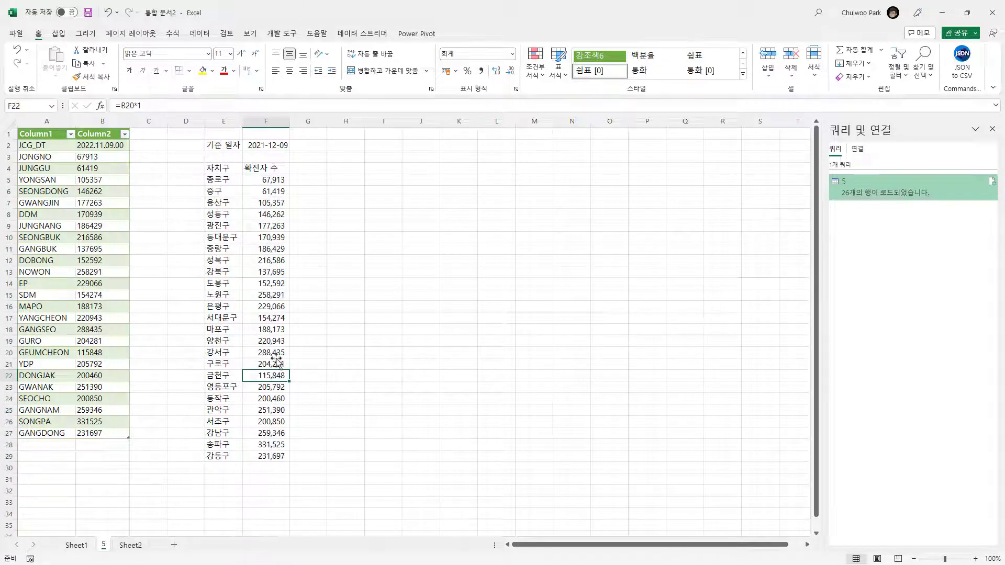
drag(264, 191, 266, 376)
- Convert the district and case count range E4:F29 into a table with headers
drag(243, 168, 262, 455)
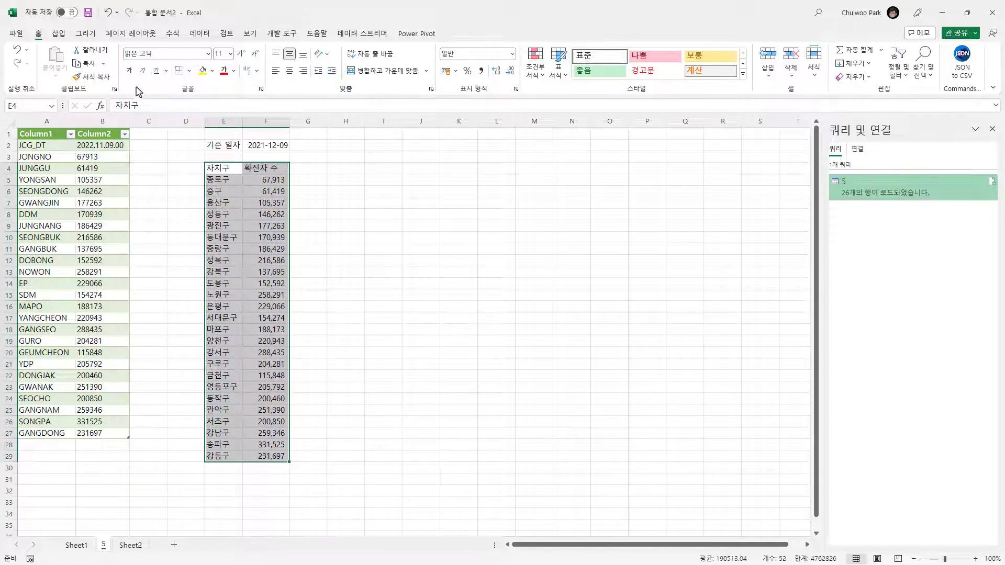
click(60, 36)
click(83, 57)
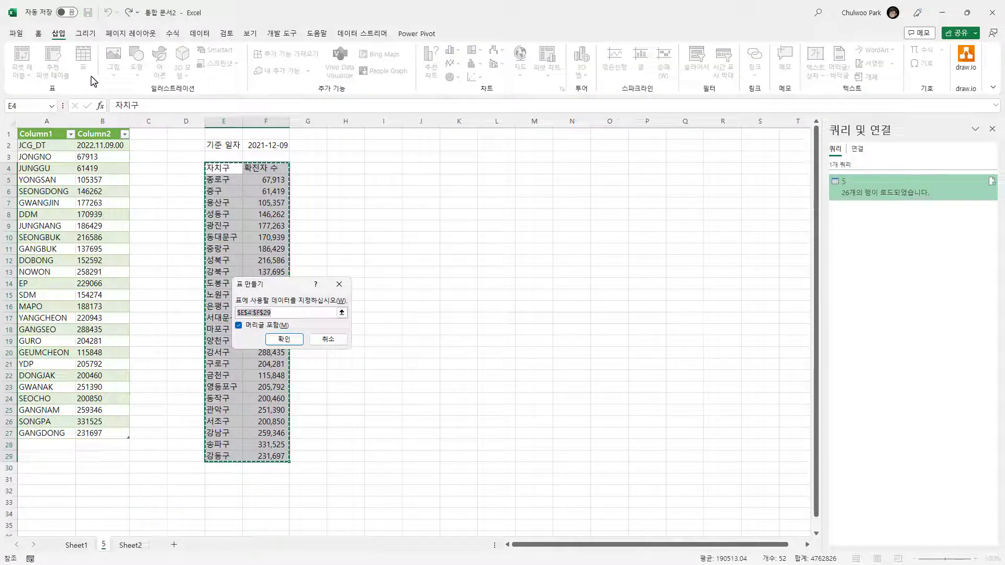
click(284, 339)
click(281, 230)
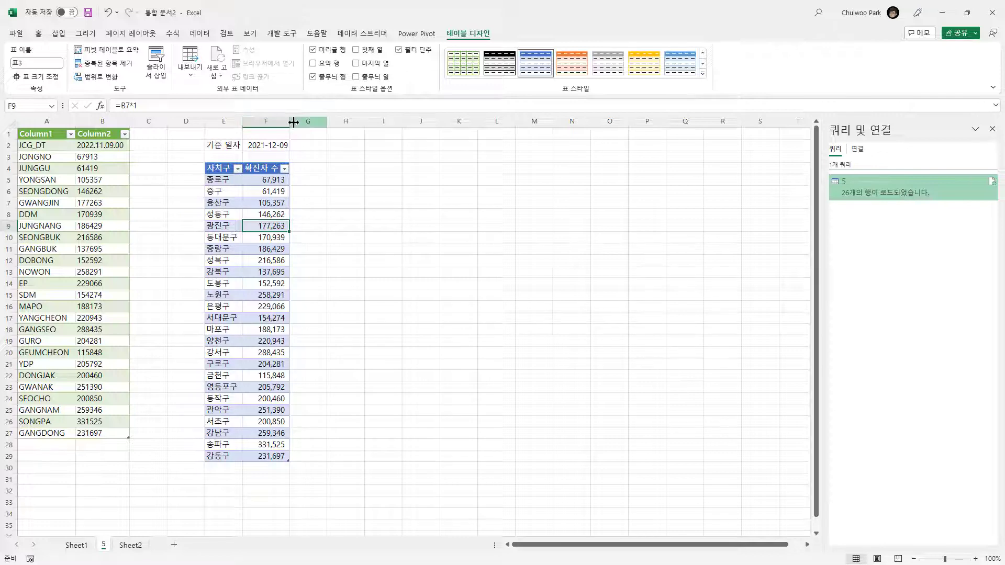
click(266, 306)
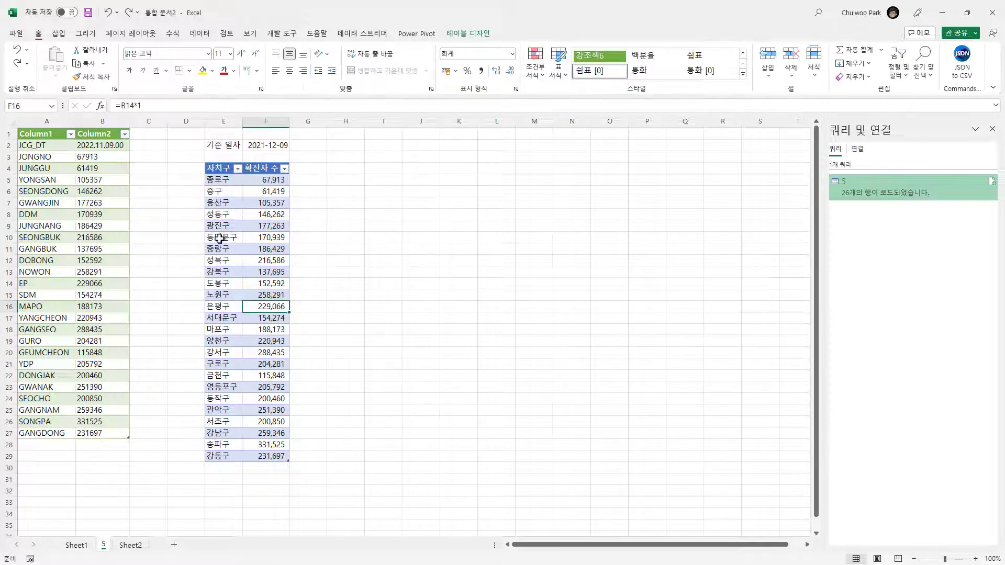
- On Sheet1, insert a column before 구청 소재지 and give it the header 확진자 수
click(77, 545)
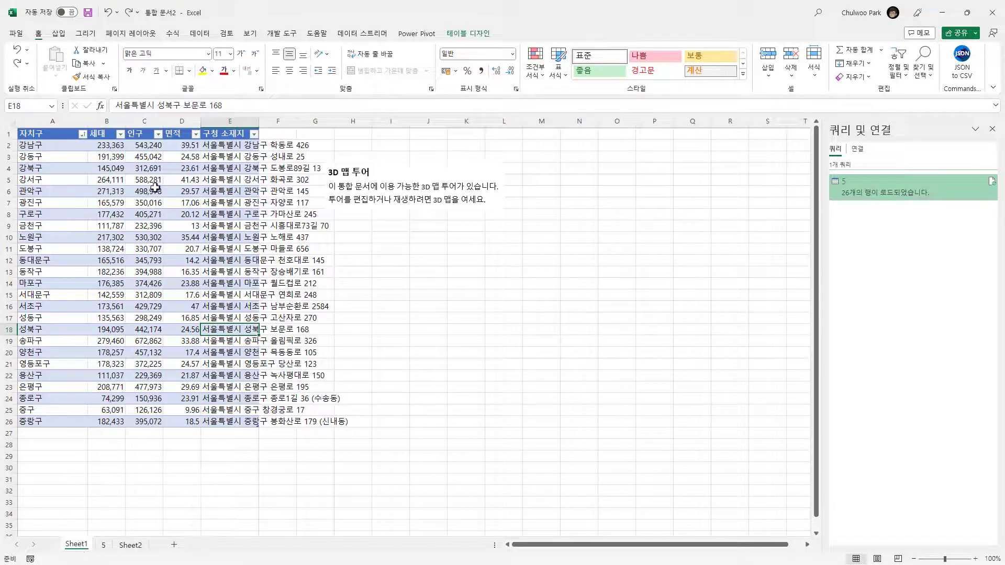
click(216, 121)
right_click(218, 122)
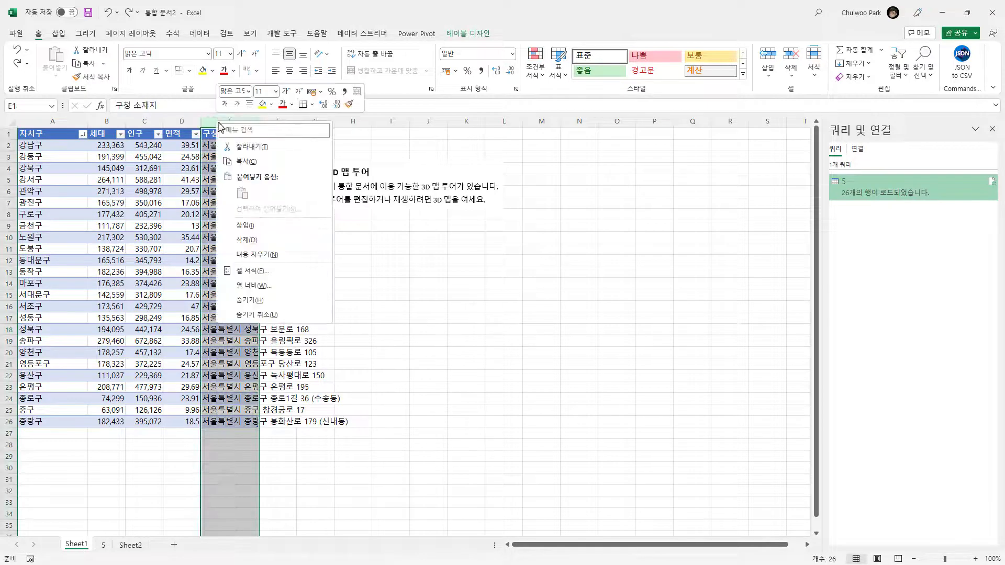
click(277, 229)
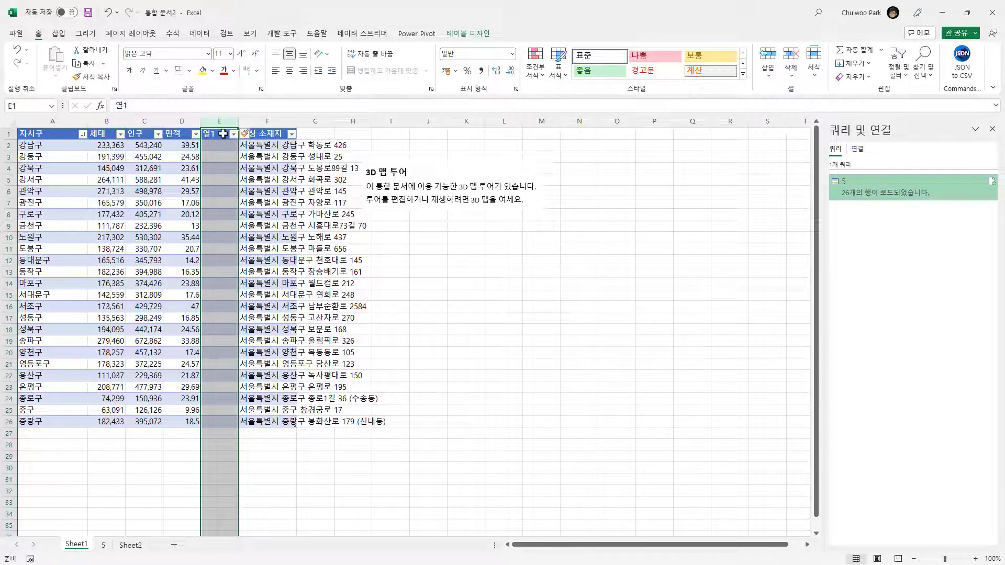
click(218, 305)
click(214, 135)
text(화)
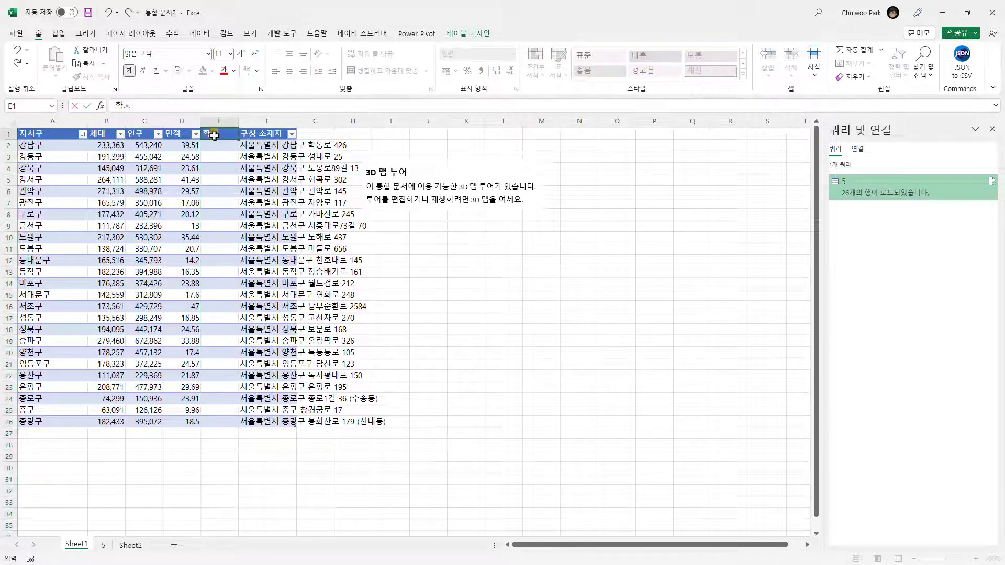
text(진자)
key(Return)
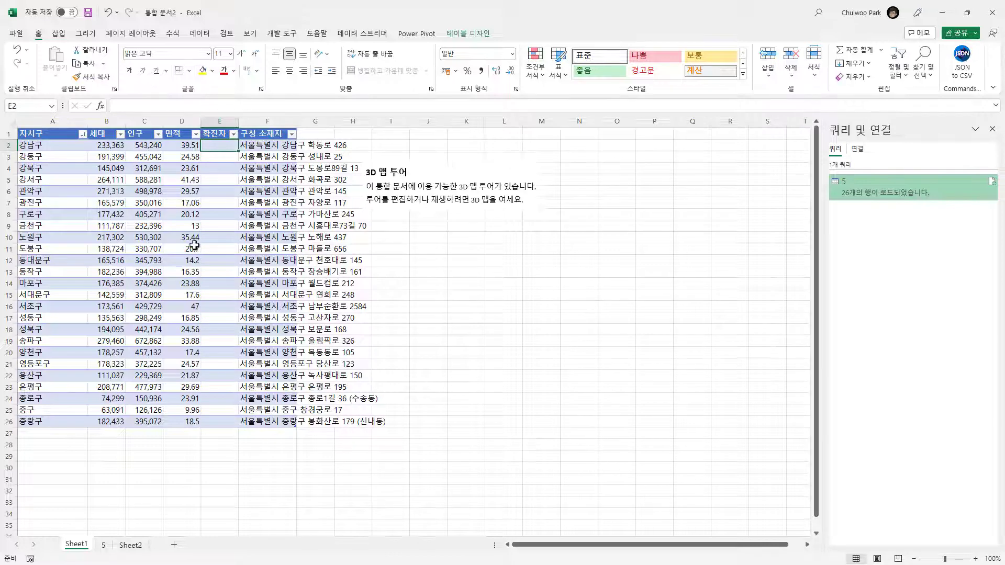
text(=xl)
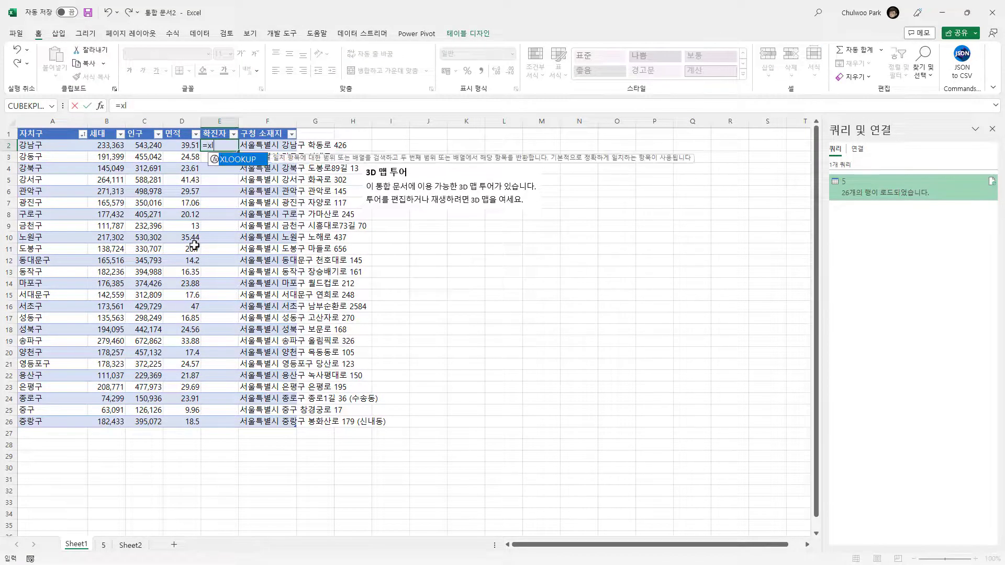
key(Tab)
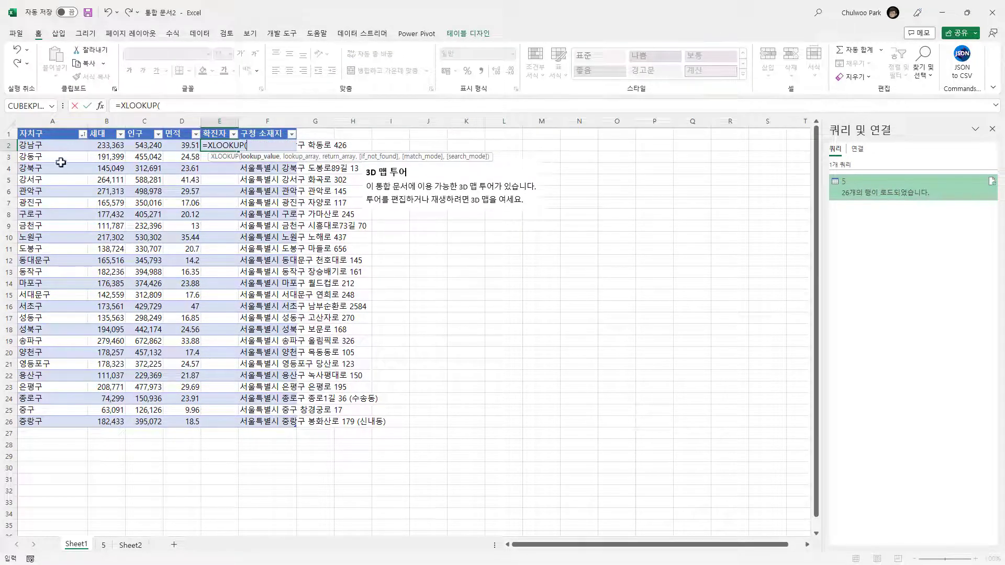
click(52, 146)
text(,)
click(103, 545)
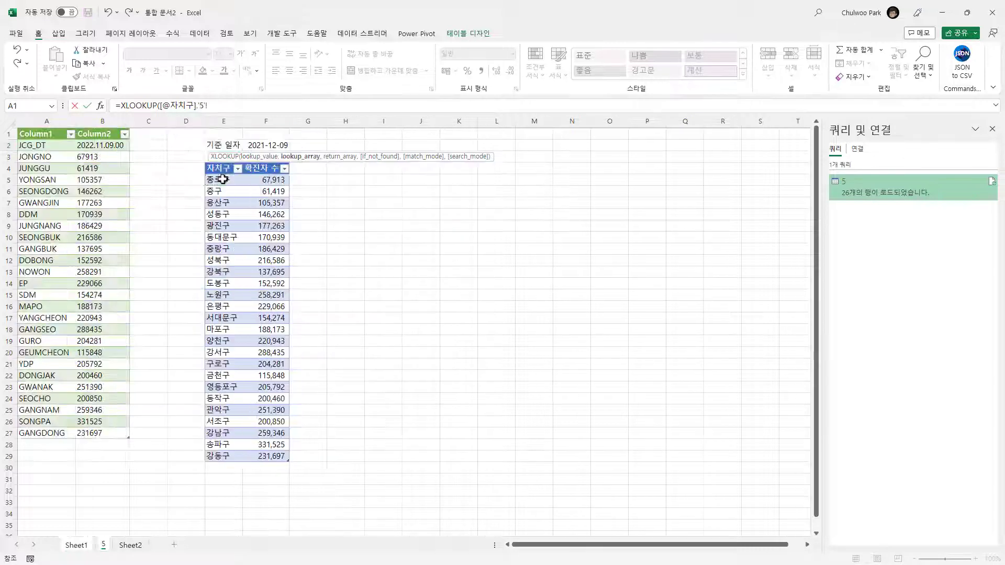
drag(217, 179, 221, 457)
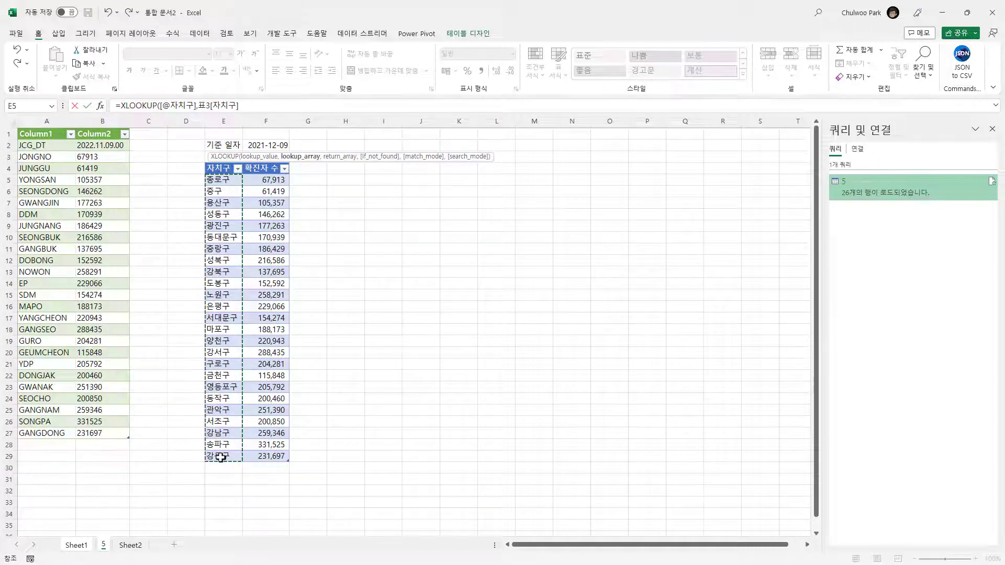
text(,)
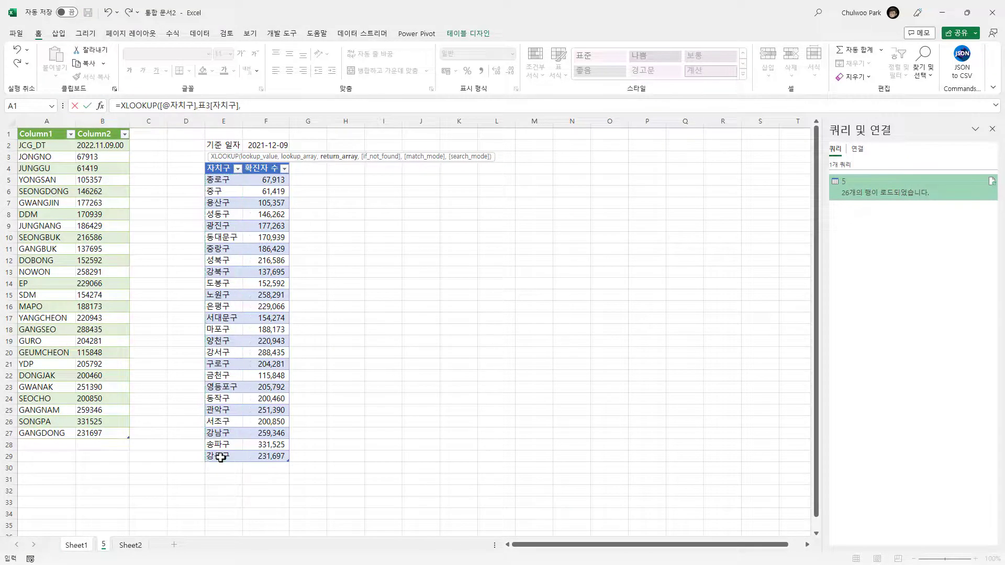
drag(266, 179, 273, 456)
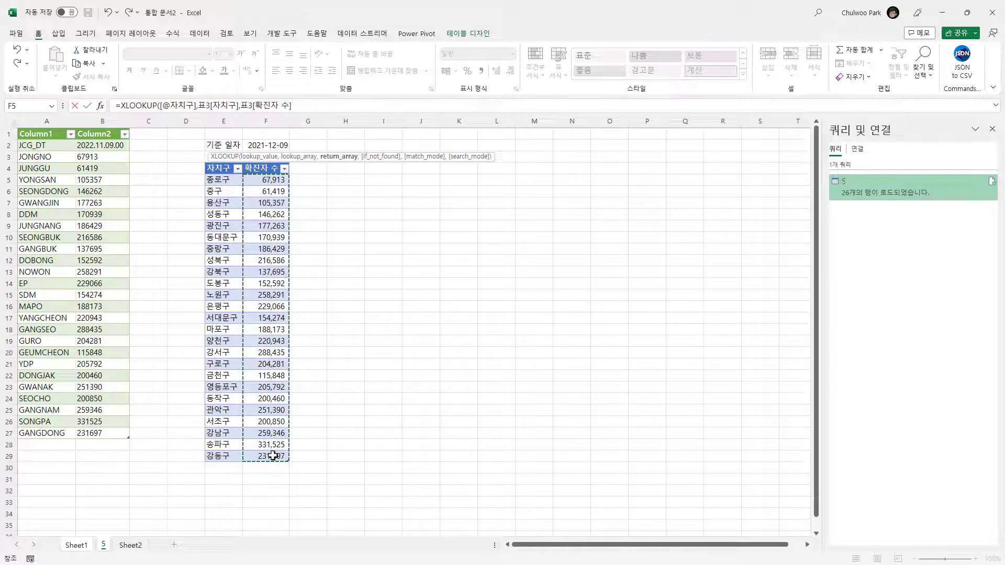
key(Return)
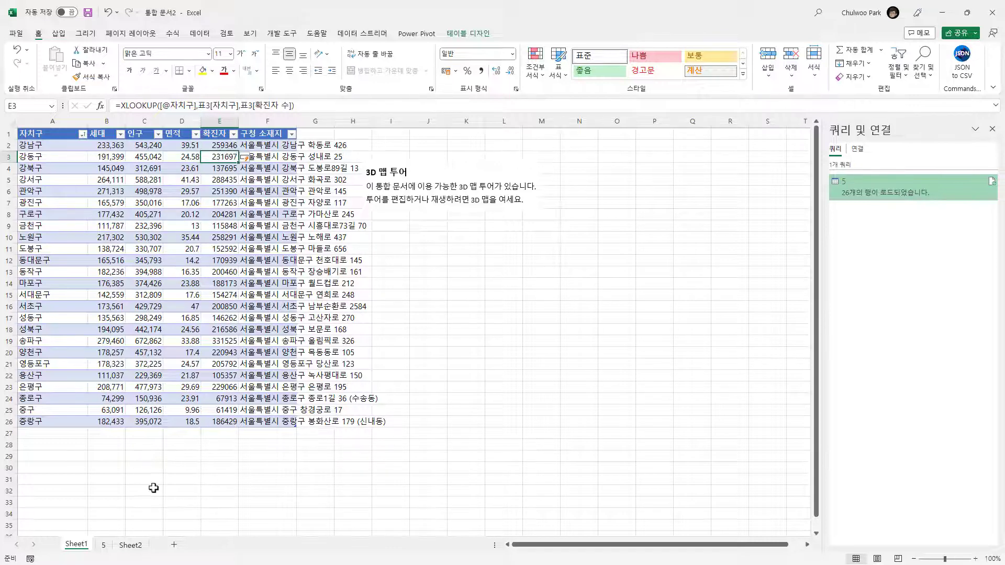
- Apply the comma style to the 확진자 수 values in E2:E26 of Sheet1
click(104, 545)
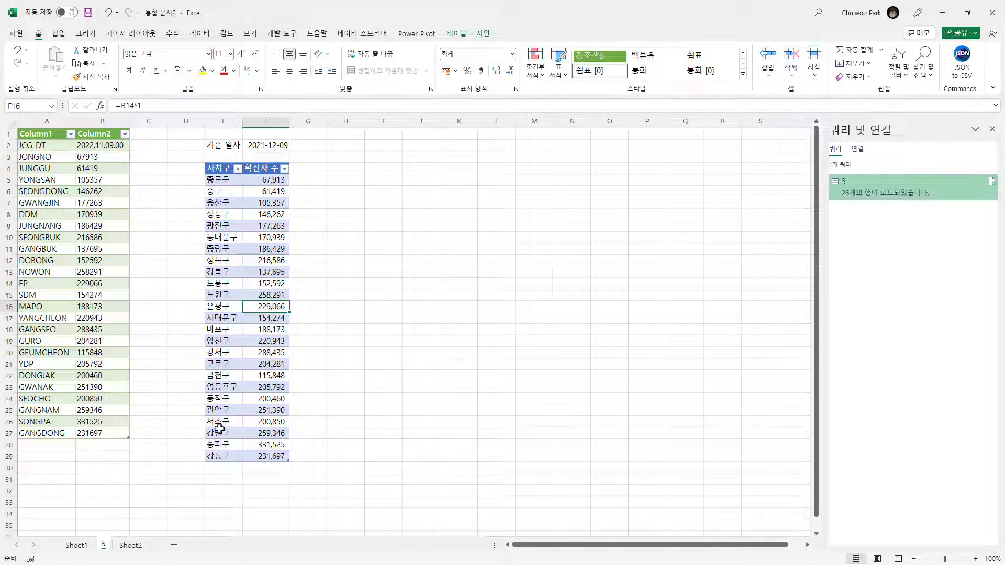
click(77, 545)
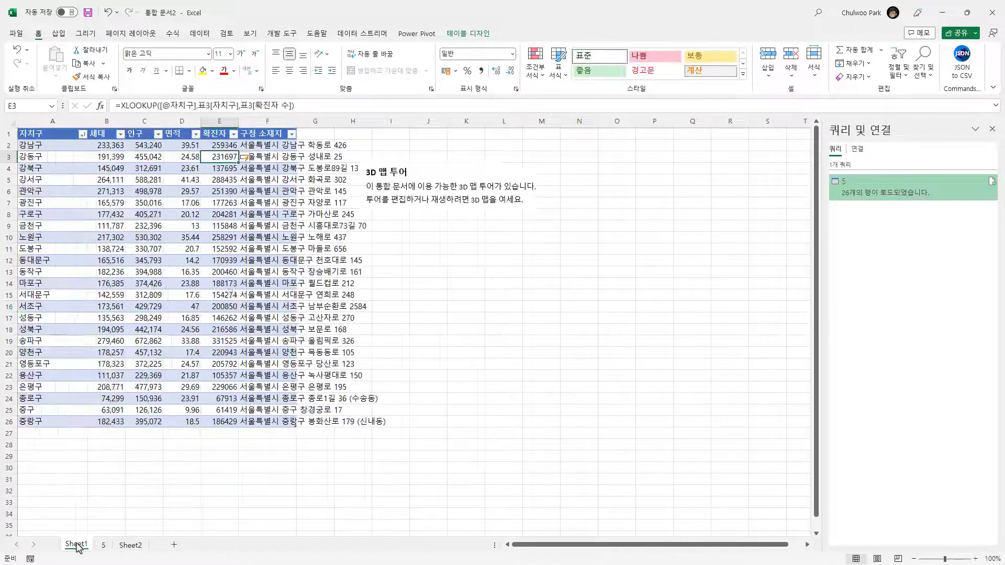
drag(219, 146, 230, 422)
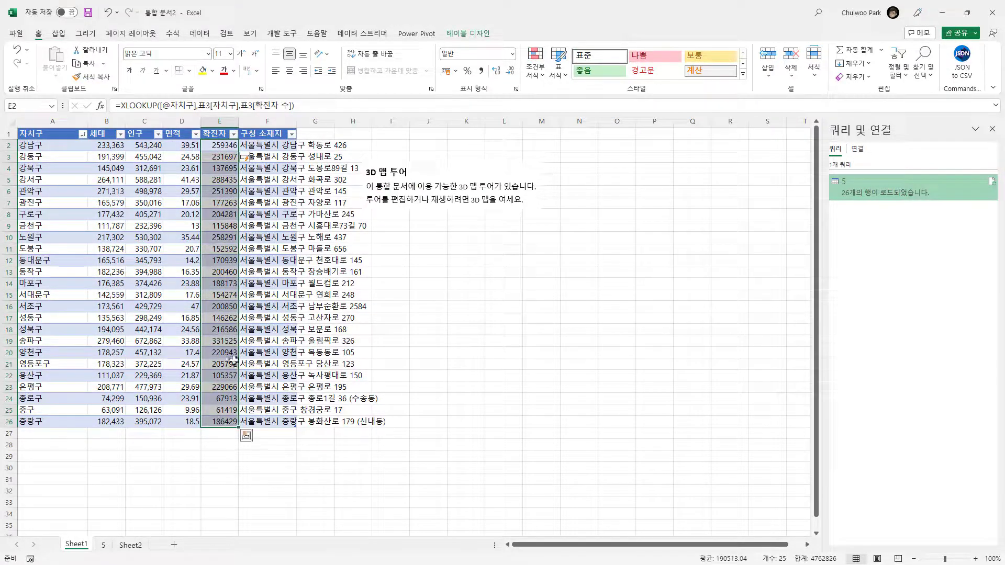
click(480, 73)
click(223, 224)
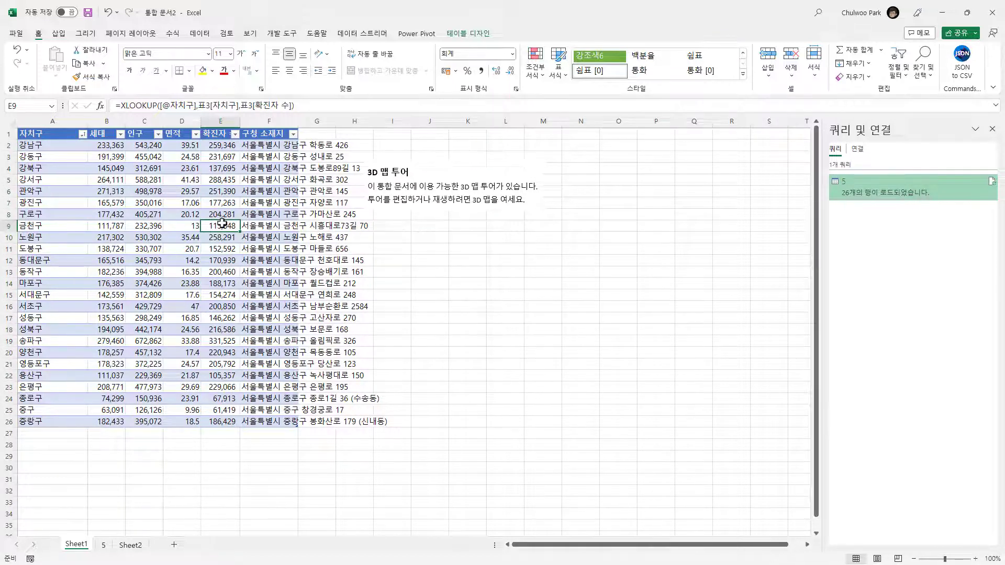
- Switch to the 3D Maps window, refresh its data and add 확진자 수 as a second size field alongside 인구
key(alt+Tab)
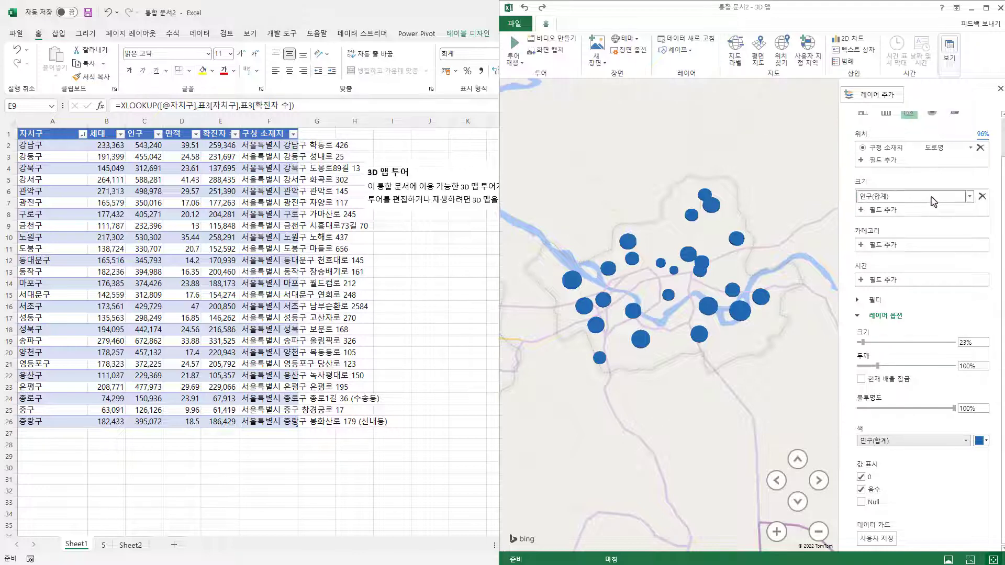
click(879, 210)
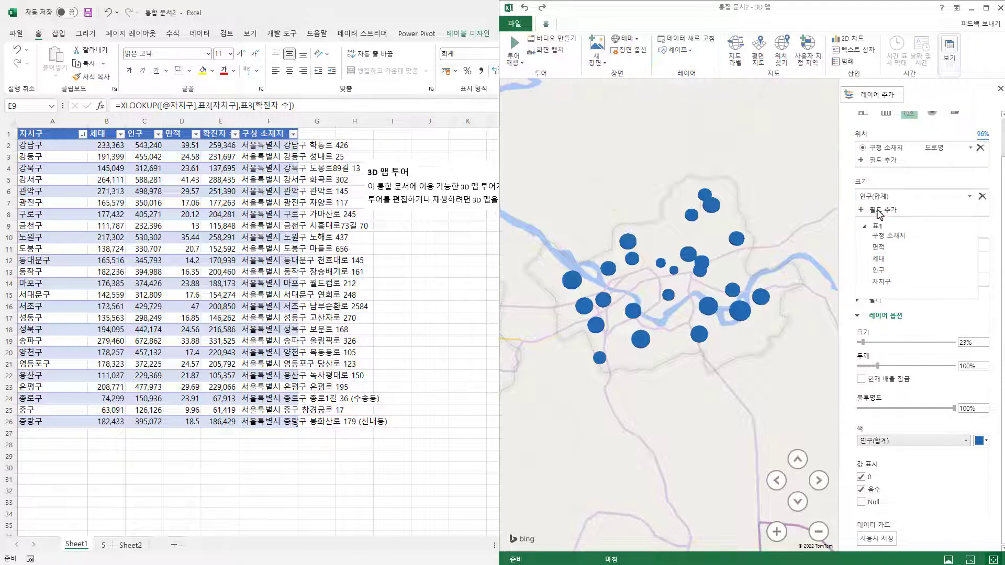
click(682, 38)
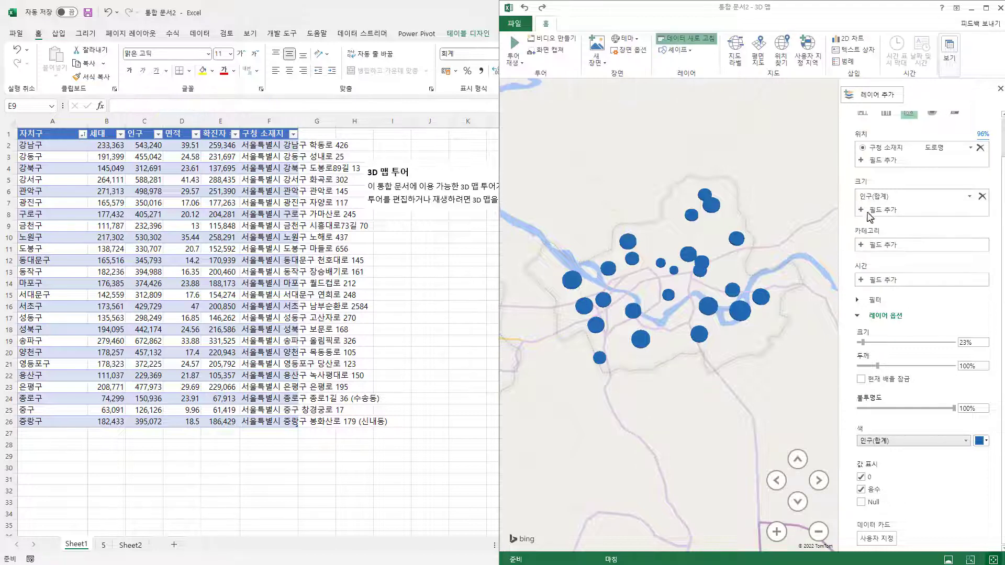
click(883, 252)
click(871, 332)
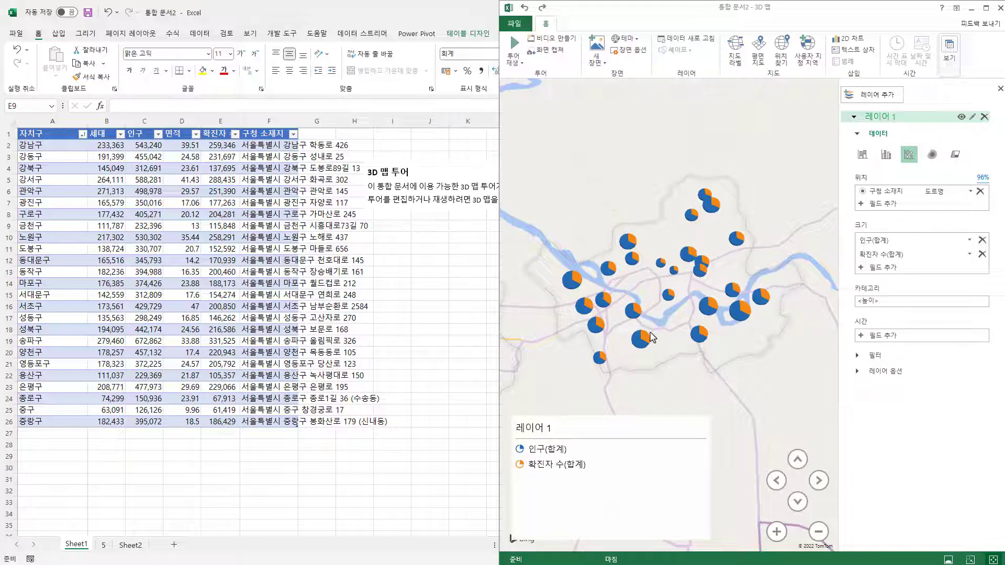
- Change the layer's visualization to clustered columns and examine the population and case columns on the map
click(883, 155)
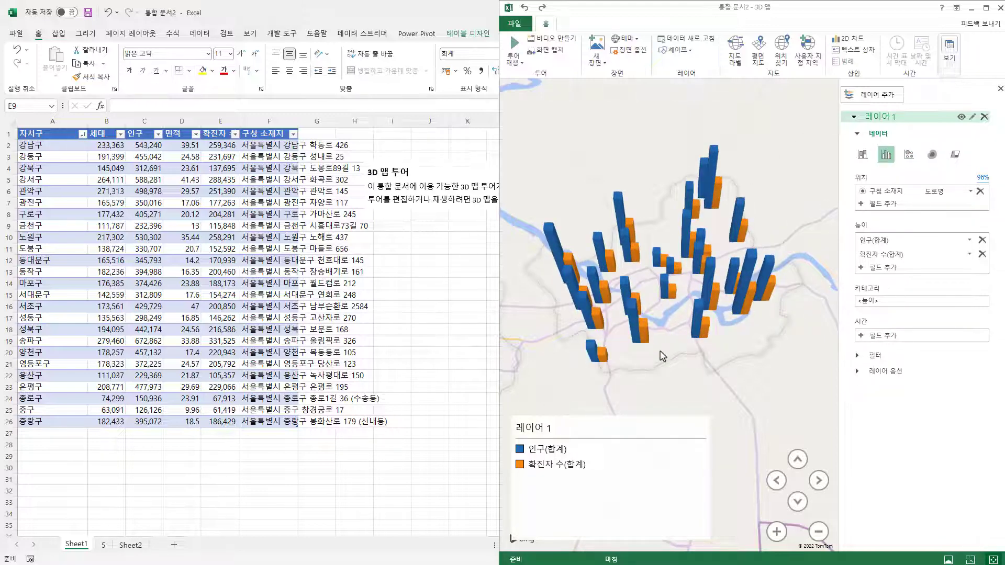
scroll(663, 357, up, 2)
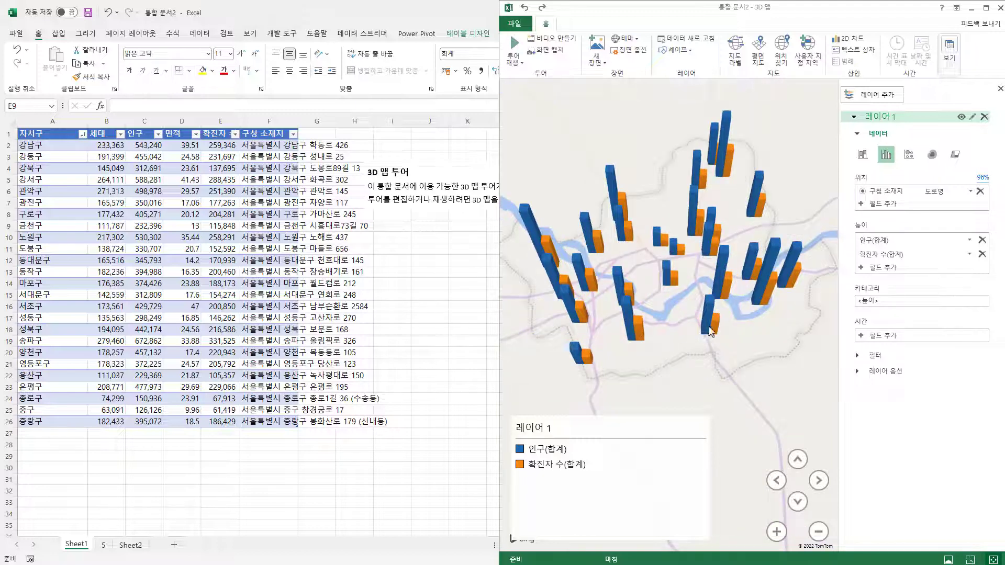
mouse_move(704, 310)
- Add the 확진자 수 field to the layer's custom data card with no aggregation and rename it 확진자 수(명)
click(879, 372)
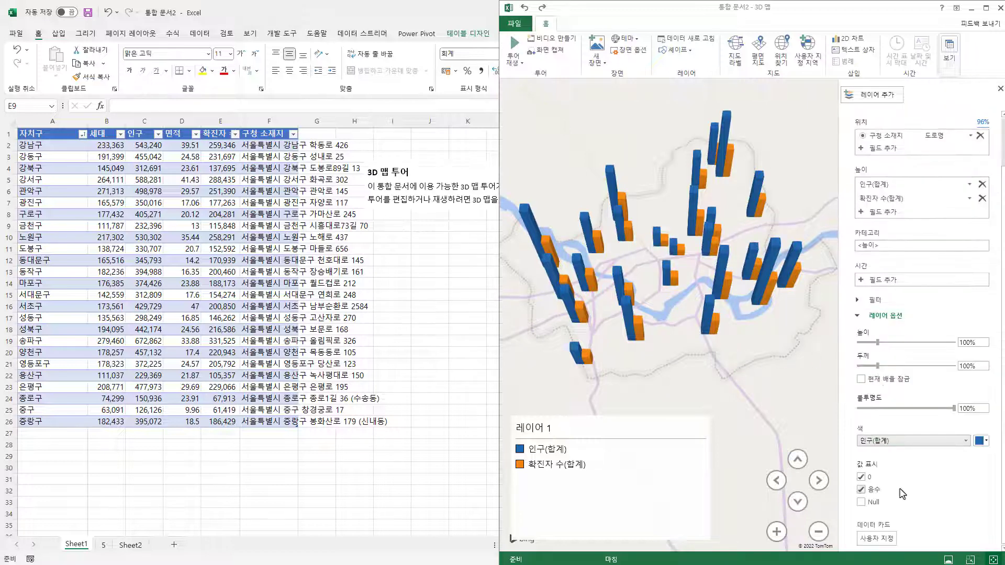
click(886, 537)
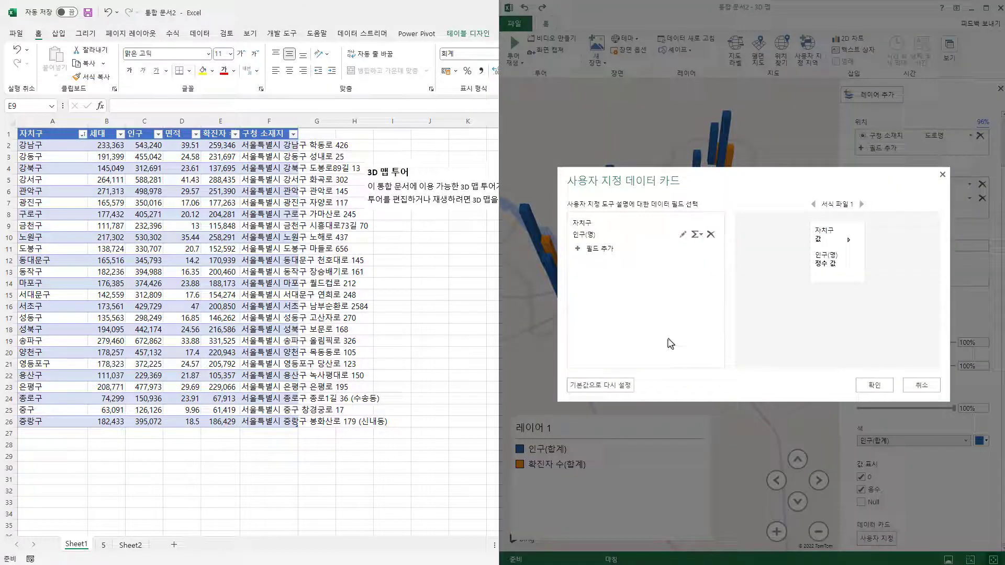
click(581, 254)
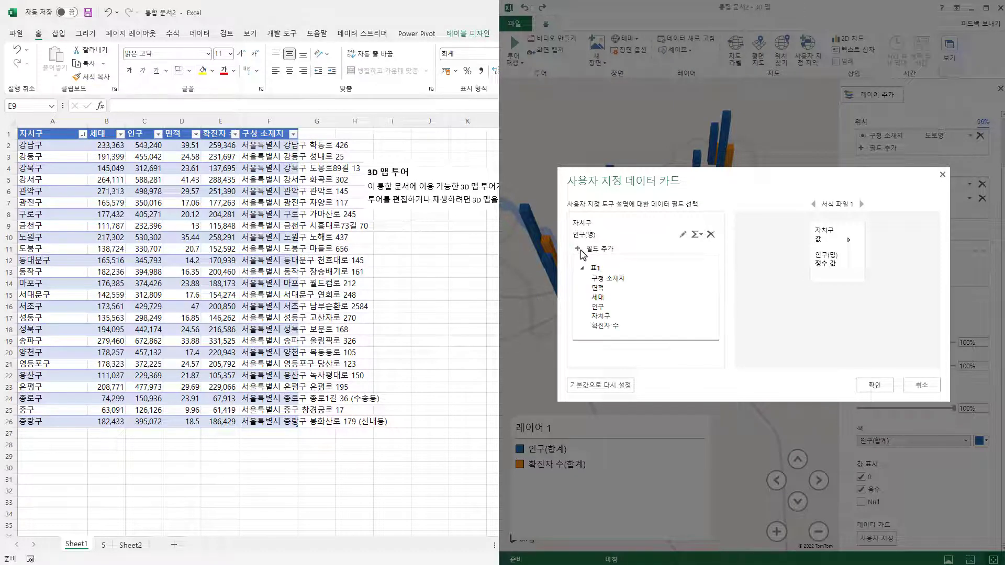
click(605, 326)
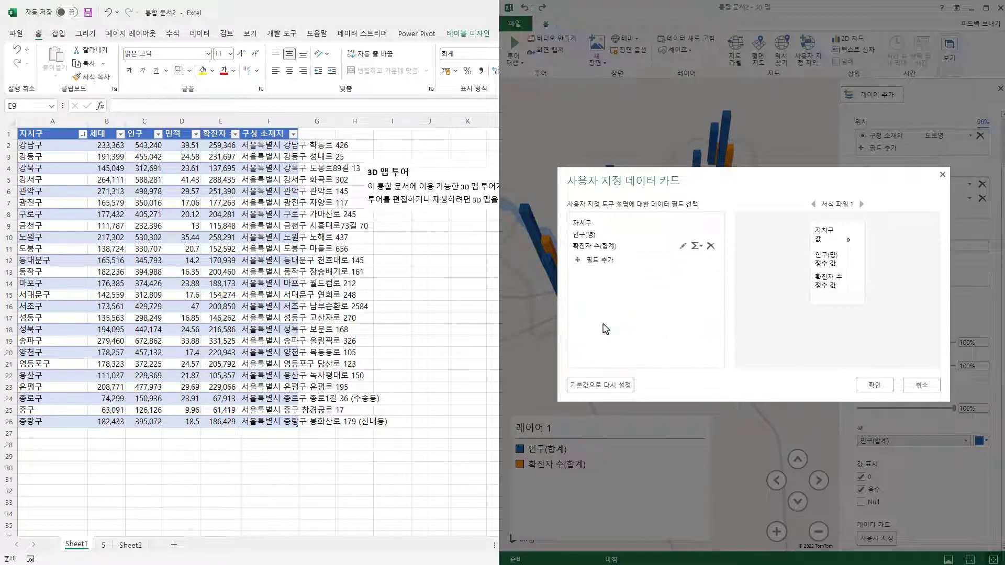
click(698, 247)
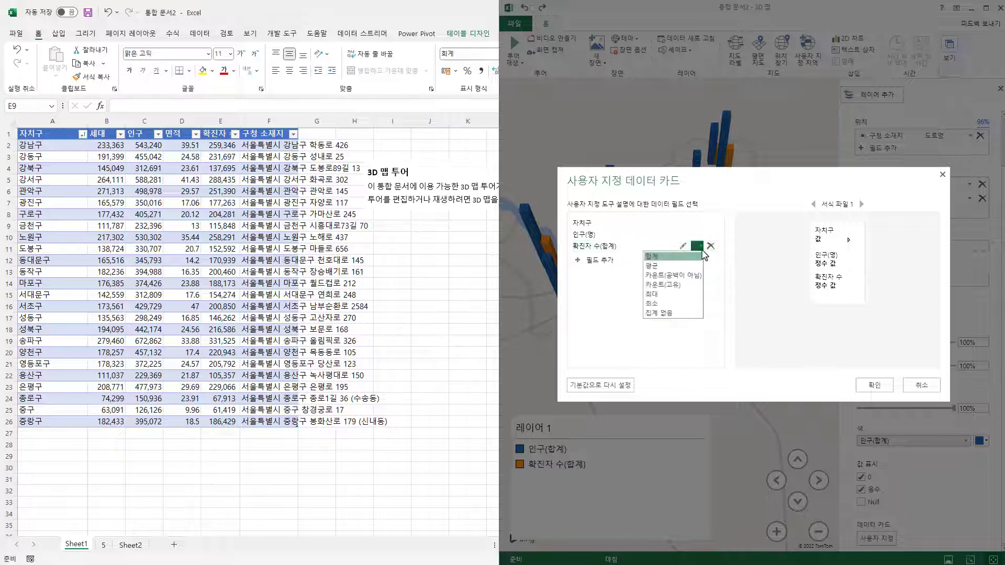
click(671, 313)
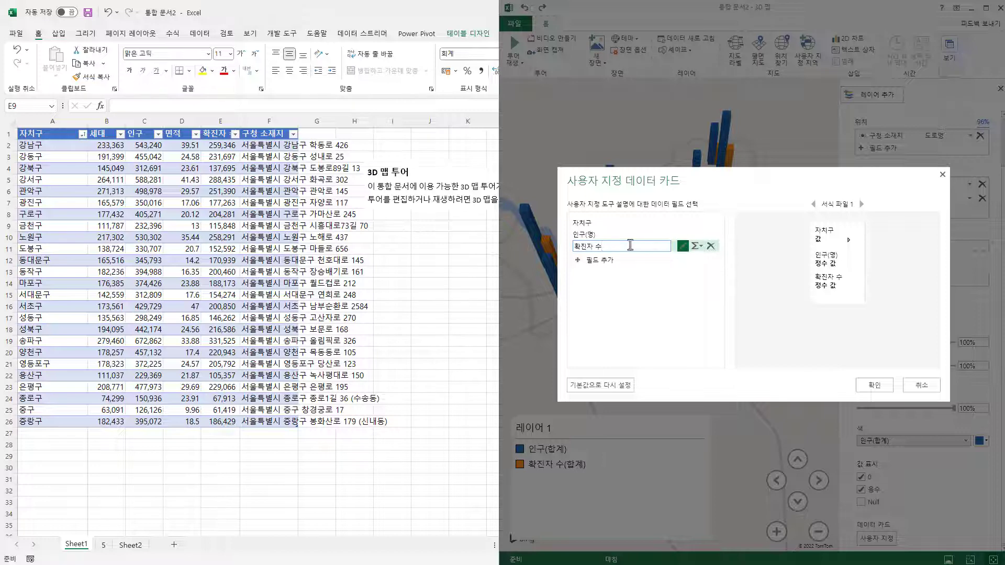
text((명))
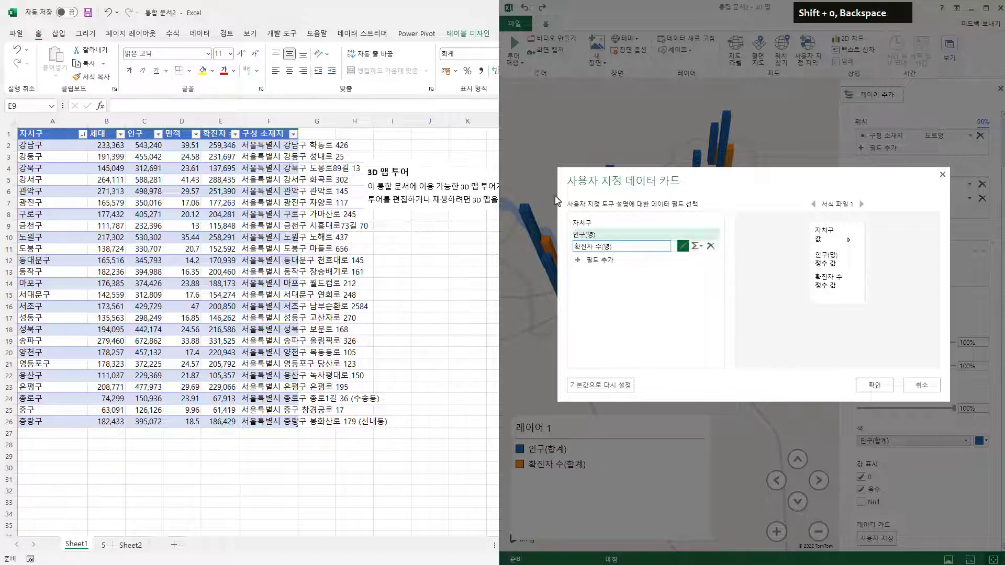
click(872, 385)
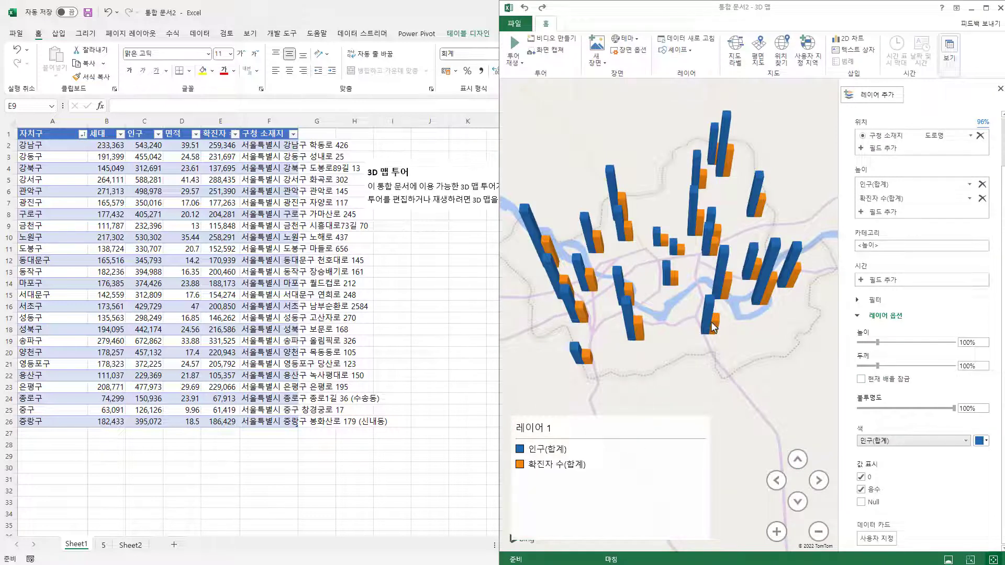
- Inspect the customized data card on 서초구's column in the map
mouse_move(713, 327)
scroll(713, 327, up, 1)
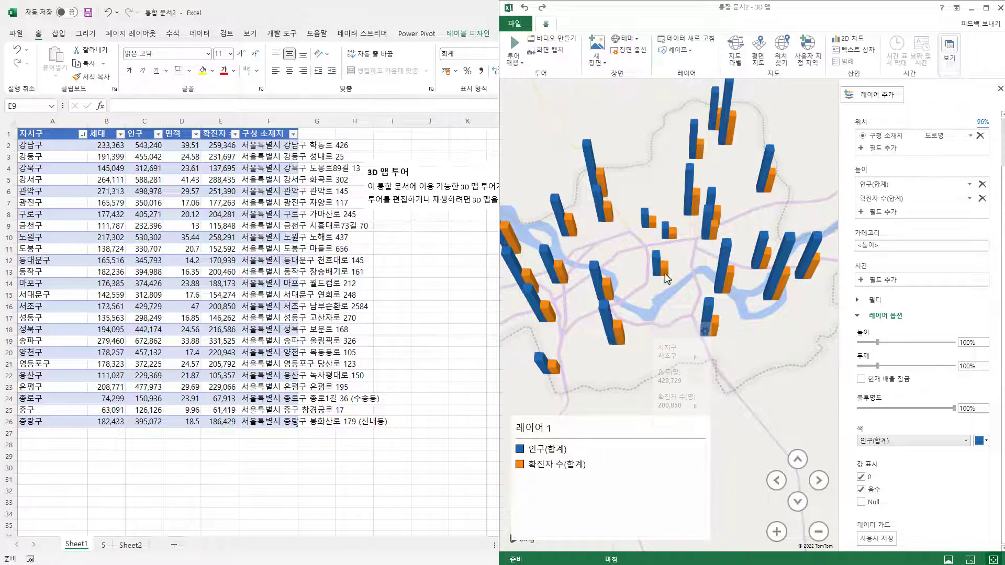
drag(617, 257, 633, 269)
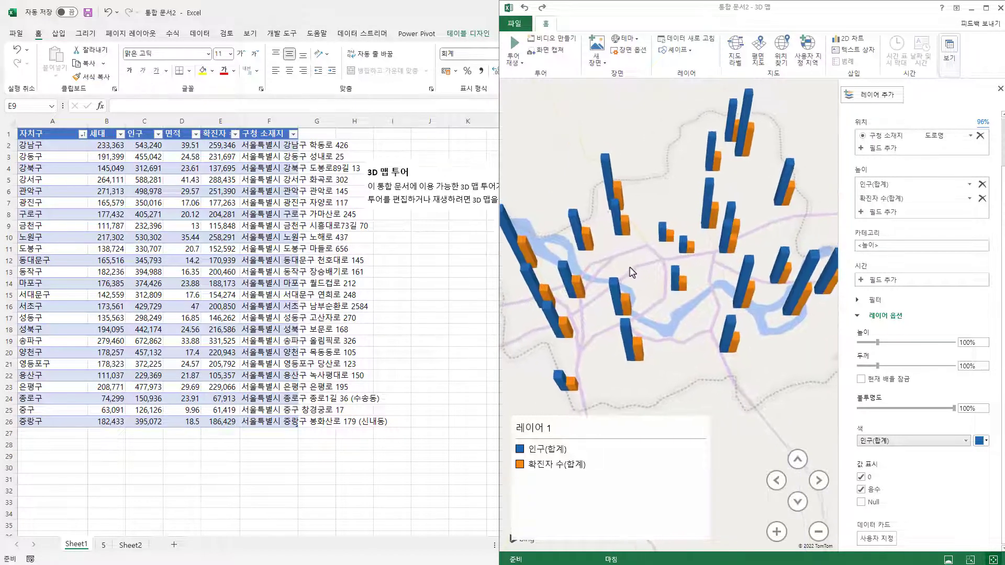
- Switch to the Excel workbook and view the external data properties of the query table on sheet 5, leaving them as they are
key(alt+Tab)
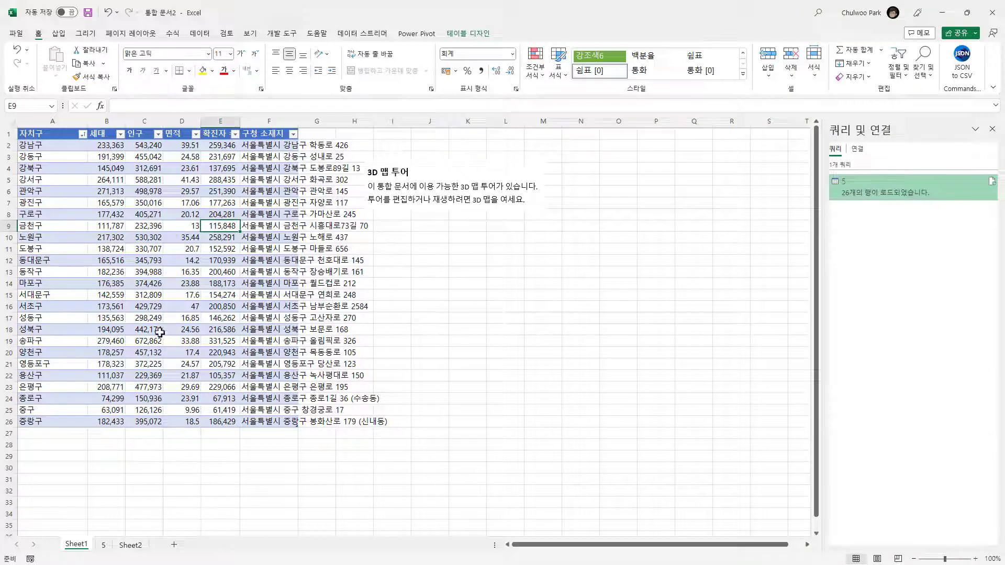
click(103, 544)
click(78, 250)
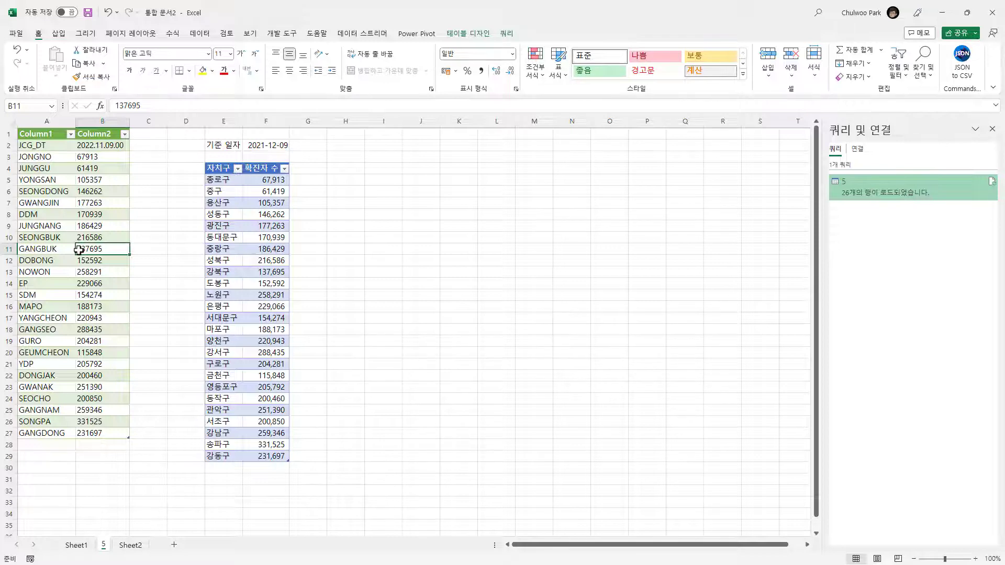
click(199, 35)
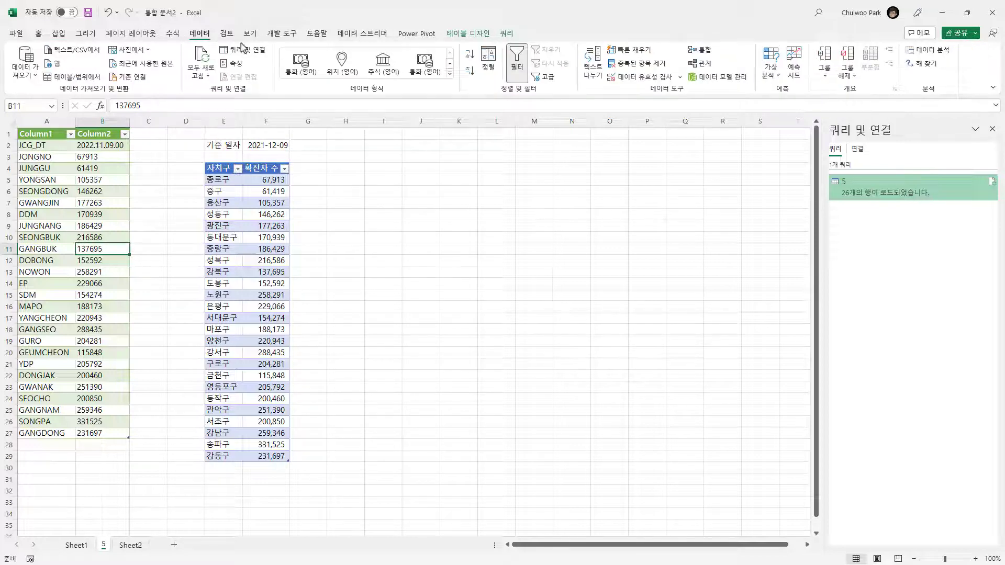
click(236, 63)
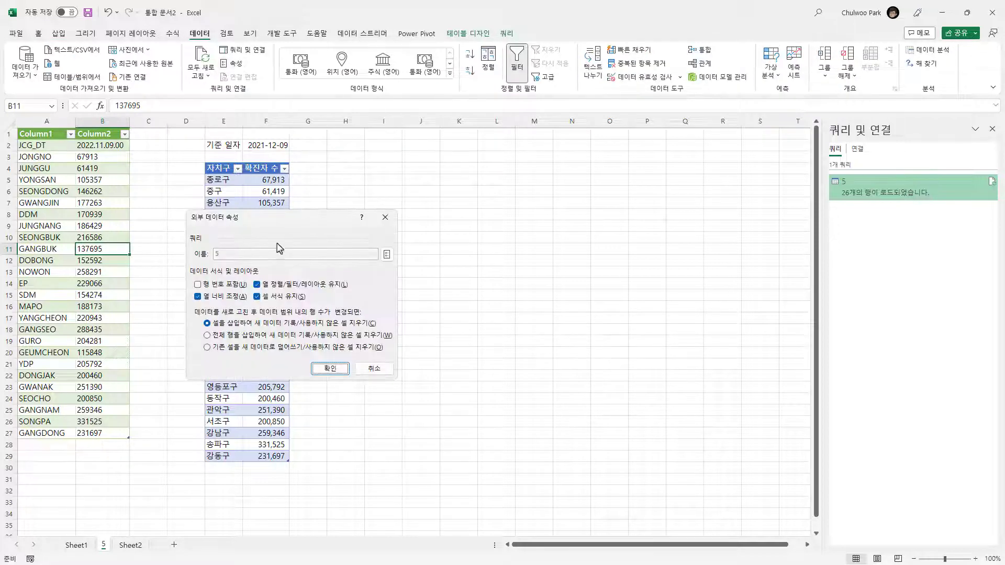
click(378, 367)
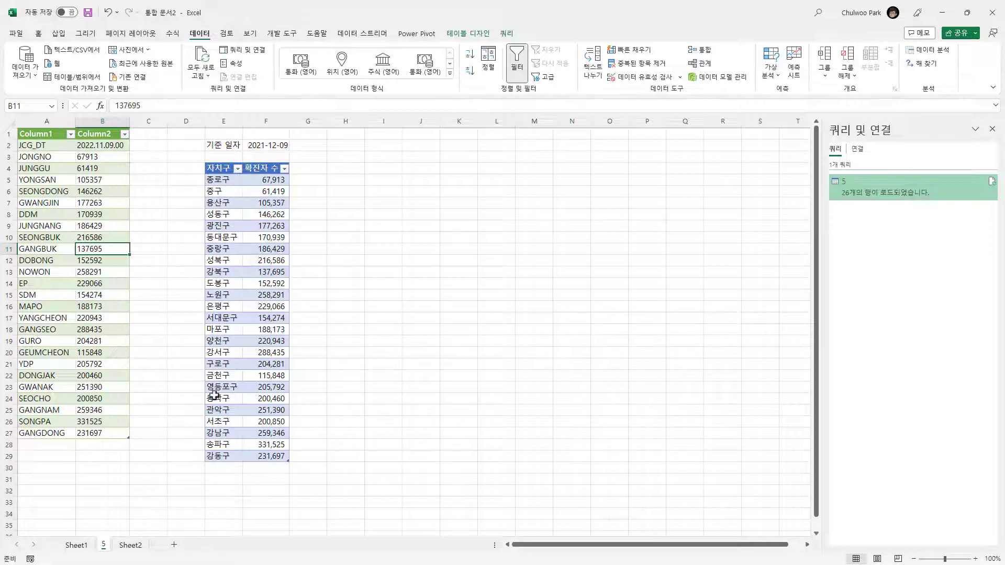
- Review the 확진자 수 lookup values in Sheet1, and switch to the 3D Maps window to view the map
click(83, 545)
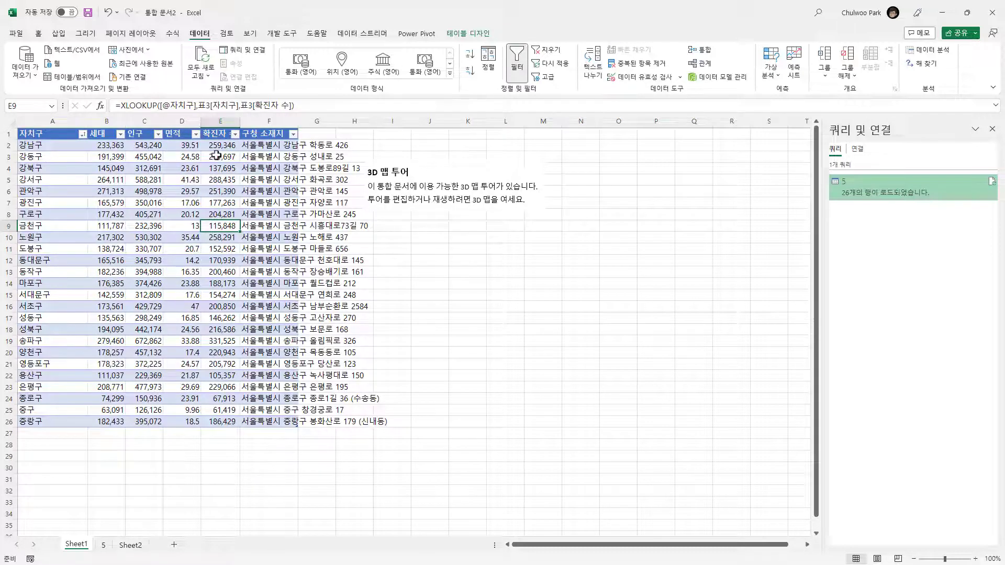
drag(220, 145, 229, 413)
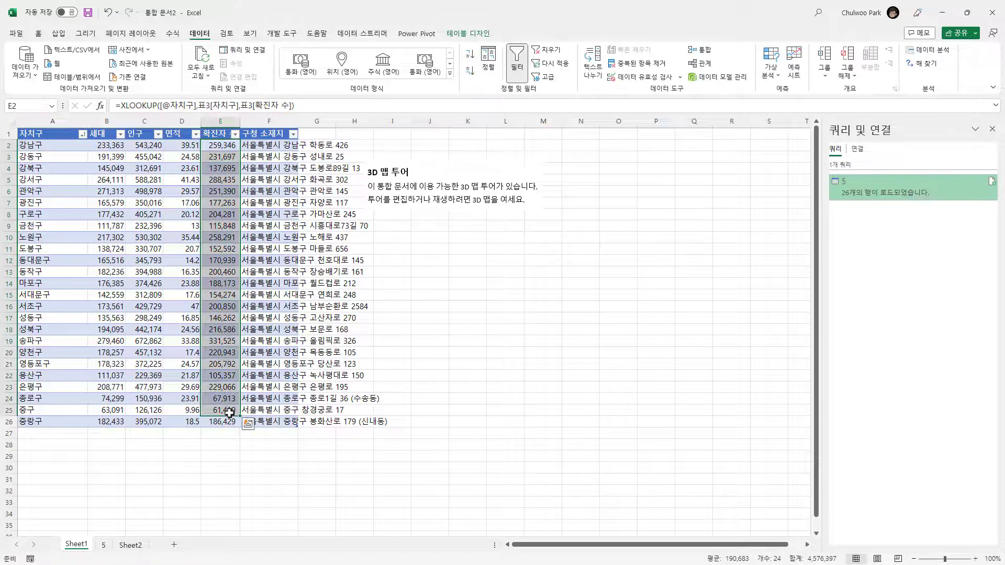
key(alt+Tab)
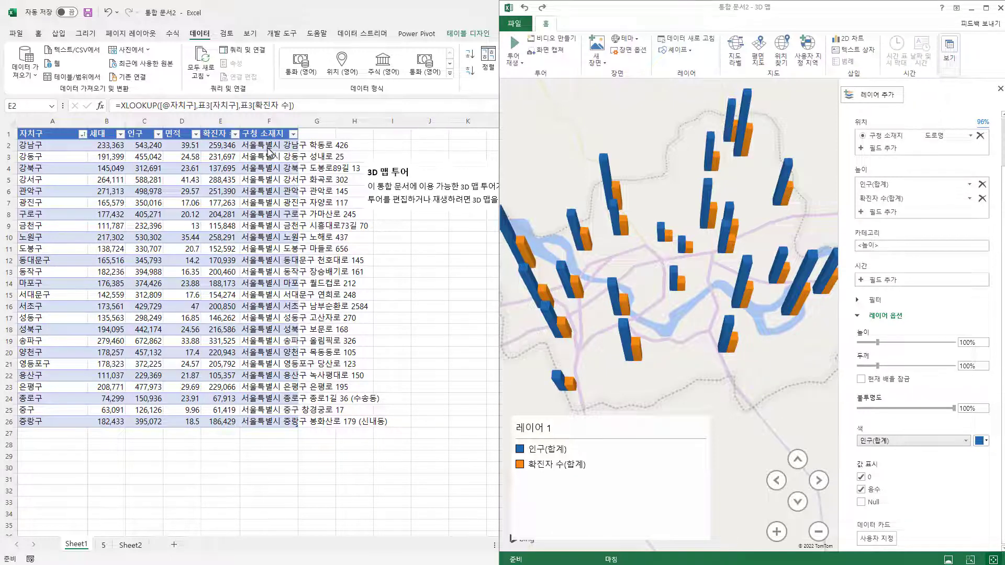
- Switch back to the Excel workbook and review the 구청 소재지 addresses in column F of Sheet1
key(alt+Tab)
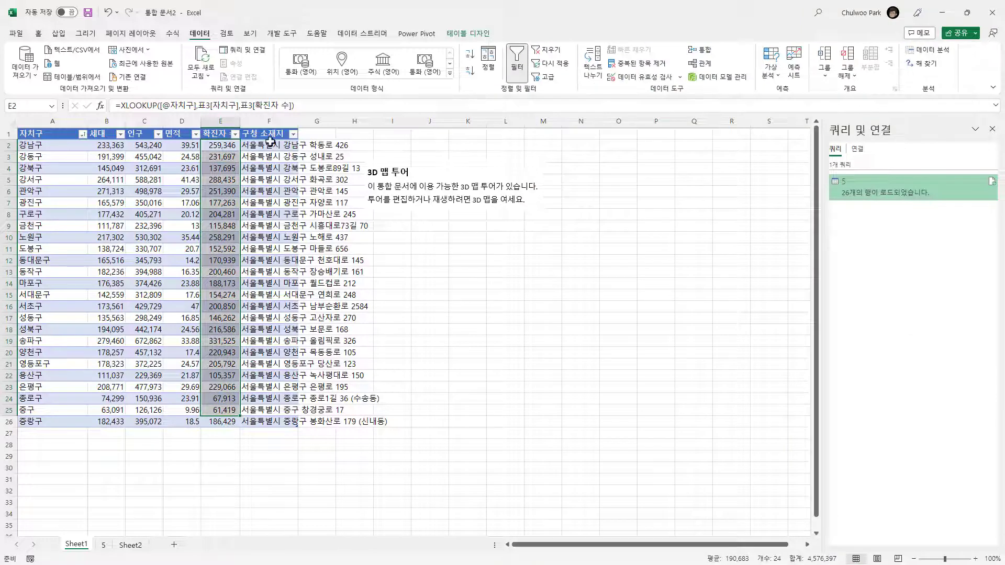
drag(270, 144, 294, 419)
click(285, 314)
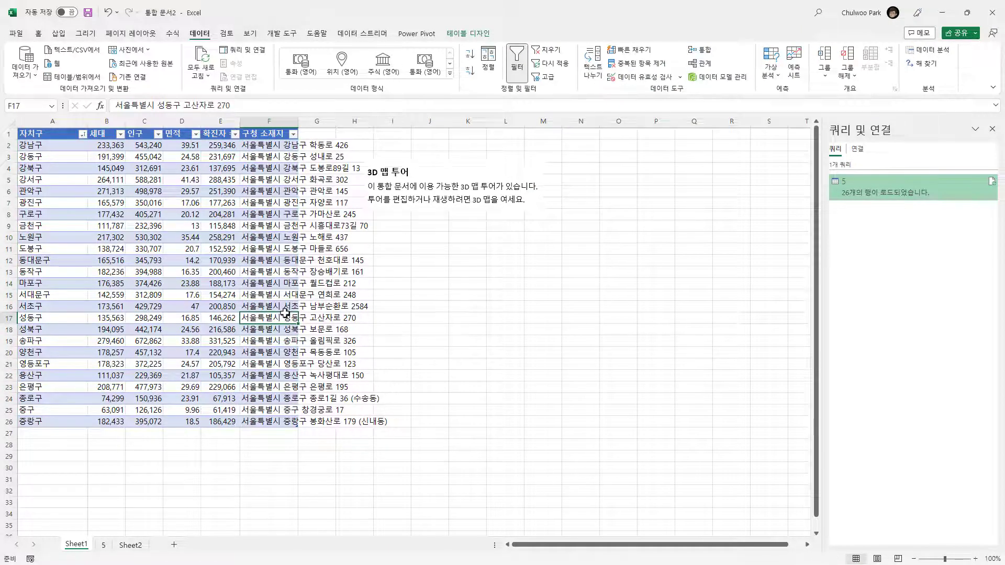
drag(283, 147, 272, 417)
click(270, 318)
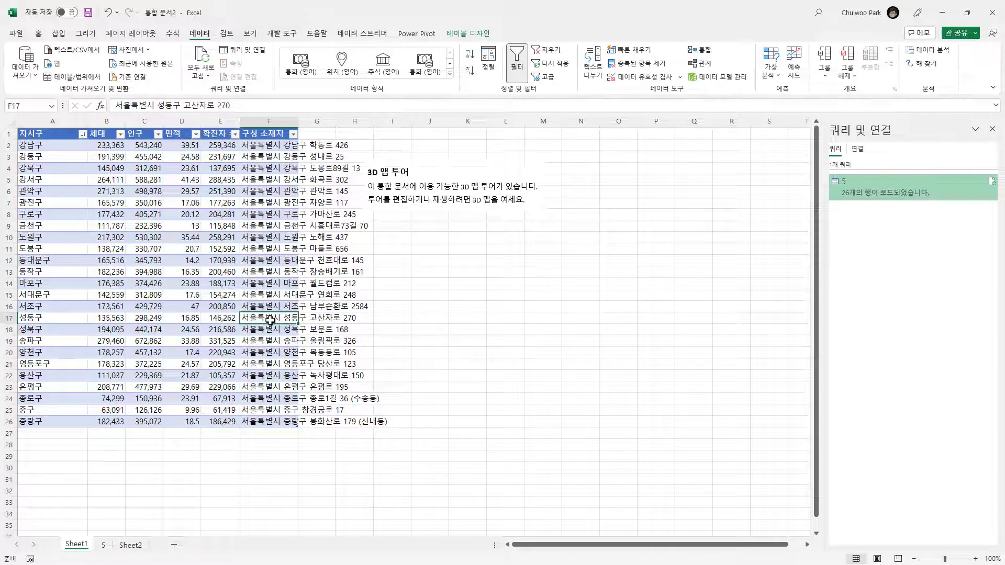